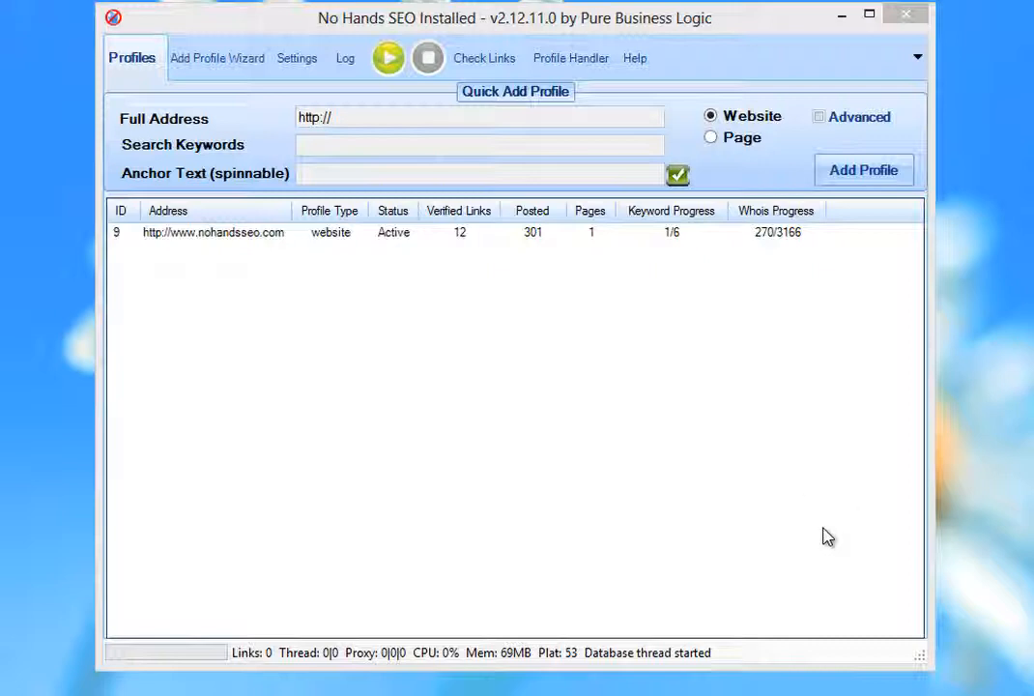
pyautogui.click(568, 60)
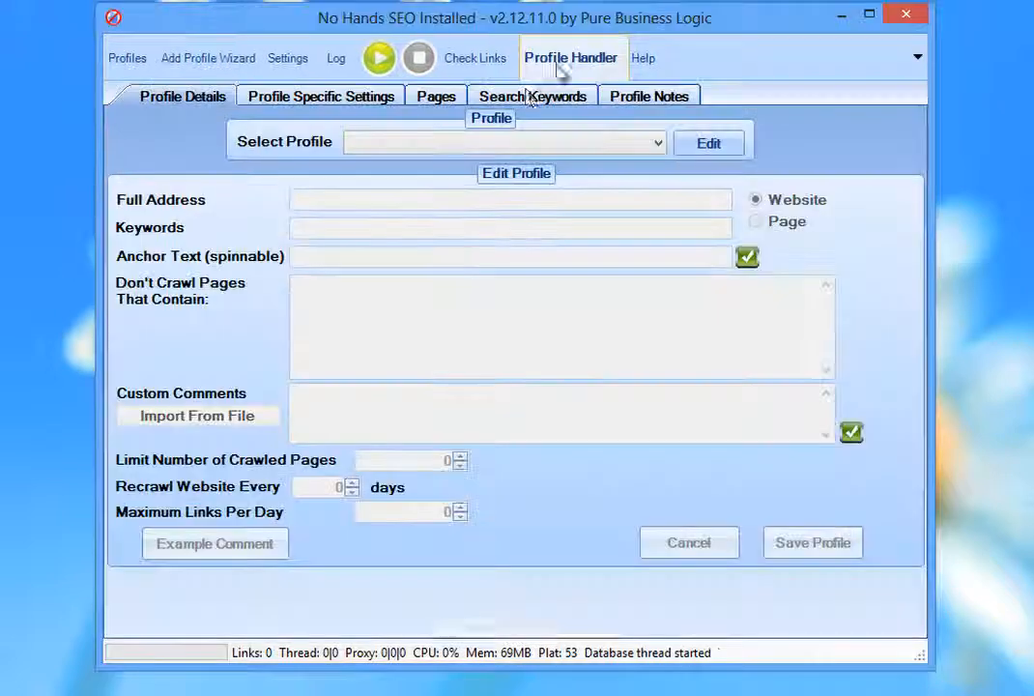
pyautogui.click(412, 145)
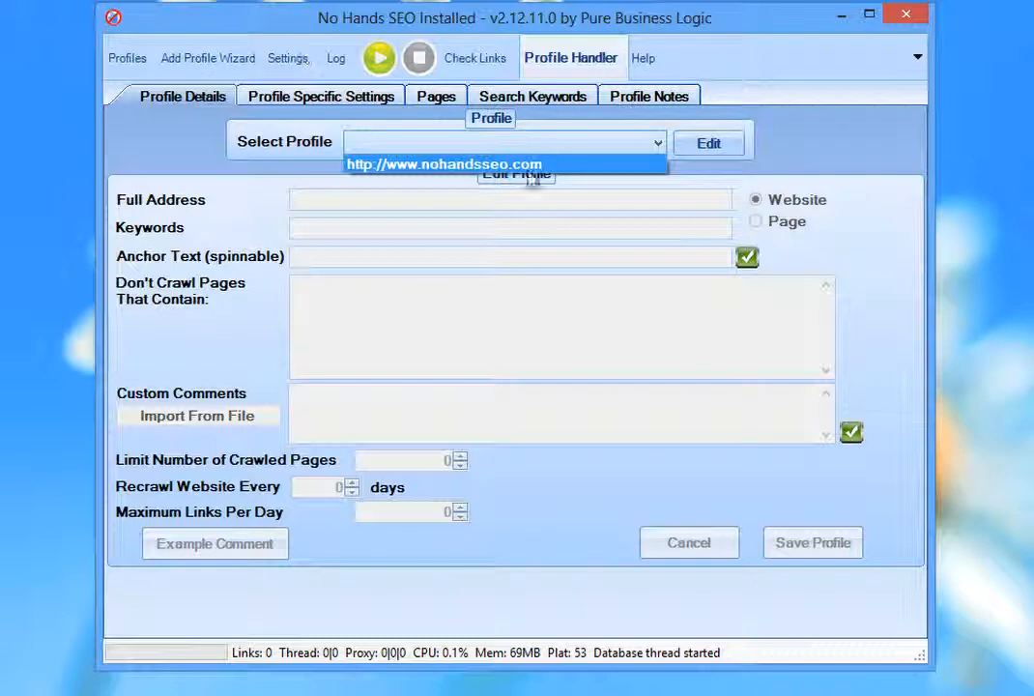
pyautogui.click(381, 150)
pyautogui.click(383, 149)
pyautogui.click(406, 151)
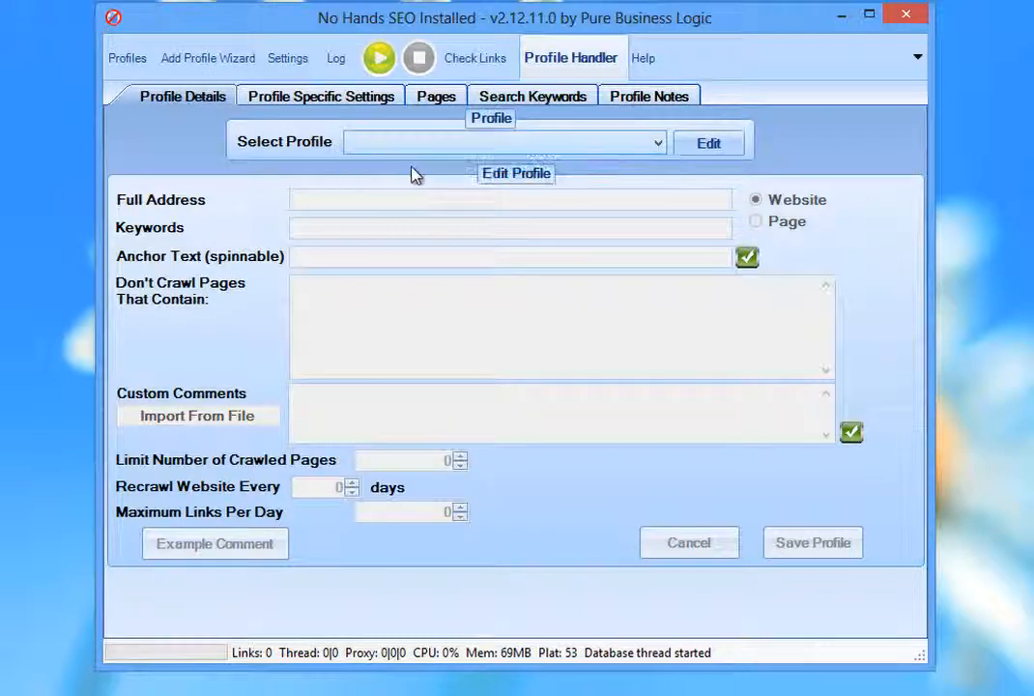
pyautogui.click(413, 172)
pyautogui.click(703, 148)
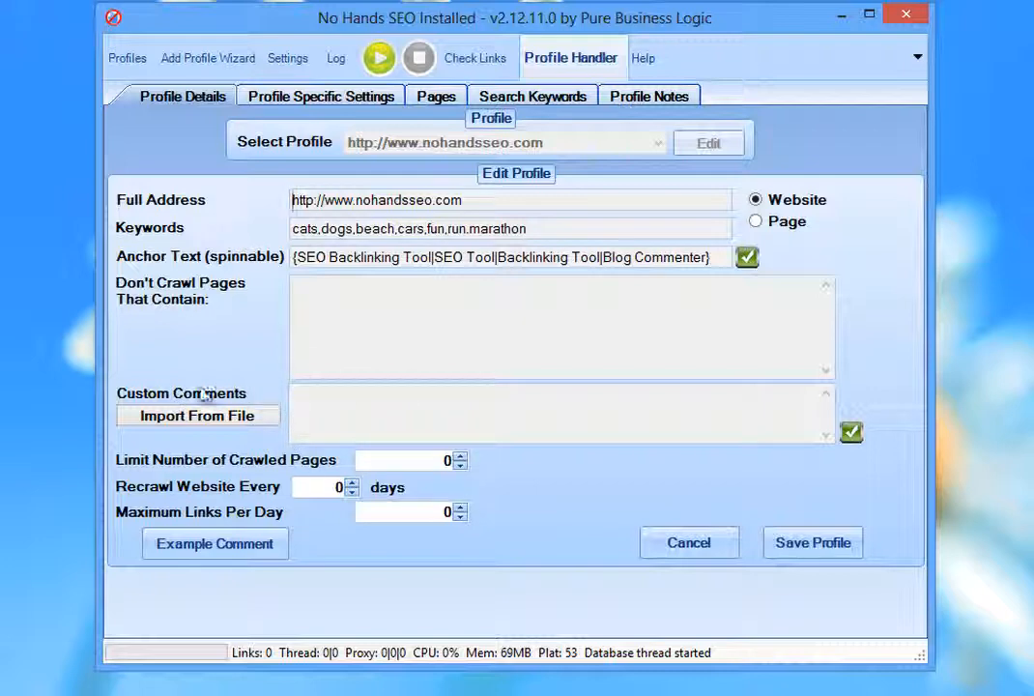
# Step: Open the Text Rewriter for the profile's custom comments, enter "jsaghdfmjahsgdj" as input text and save it
pyautogui.click(419, 425)
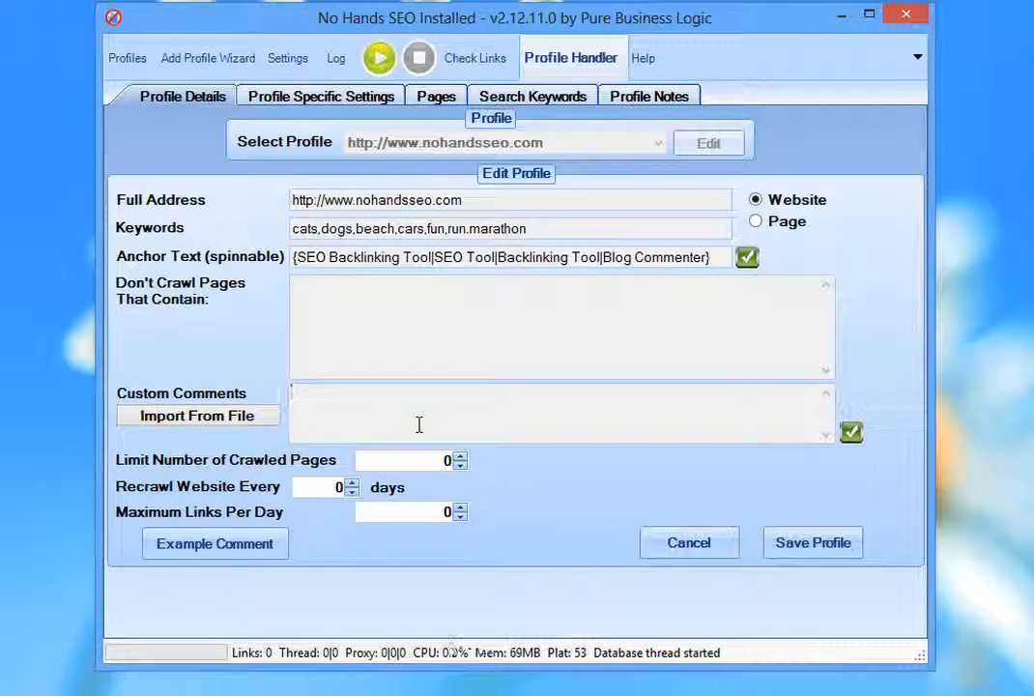
pyautogui.moveTo(419, 426)
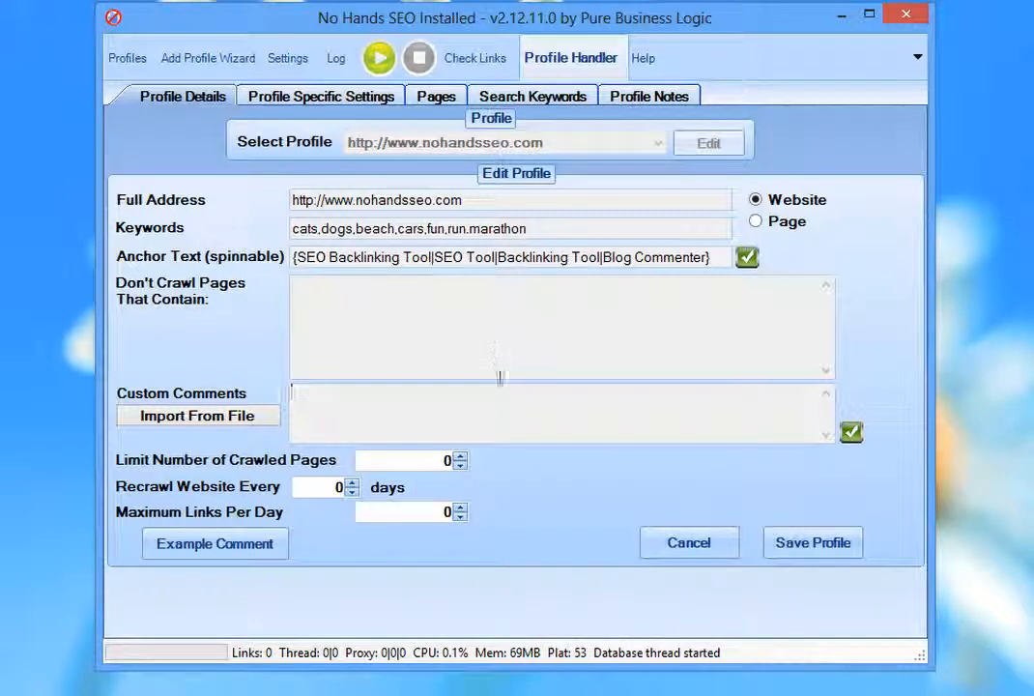
pyautogui.moveTo(496, 418)
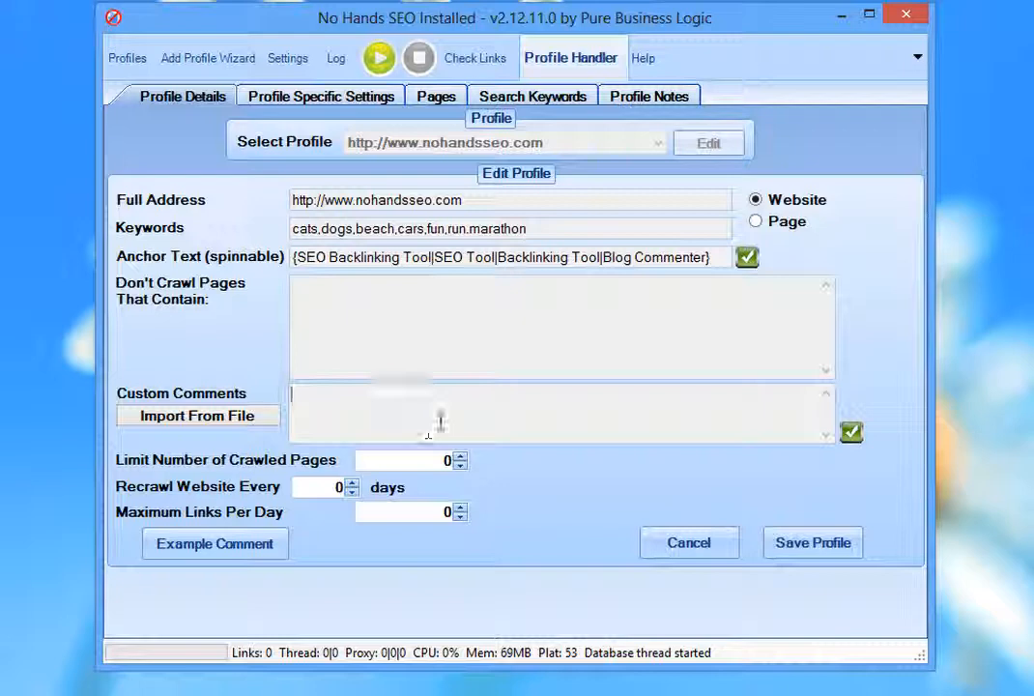
pyautogui.rightClick(440, 423)
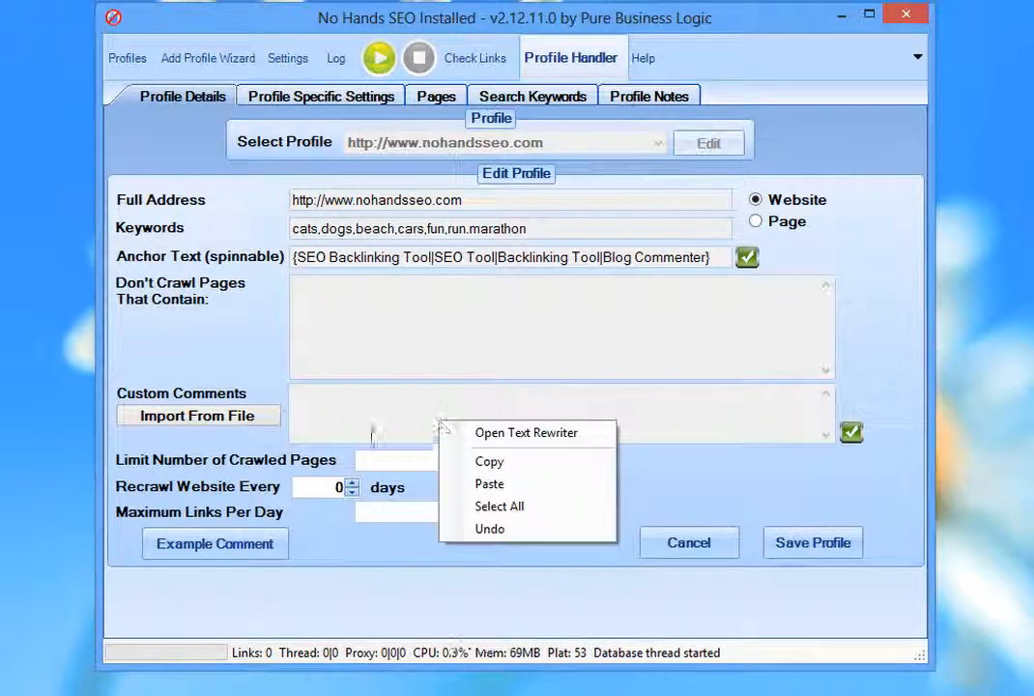
pyautogui.click(502, 434)
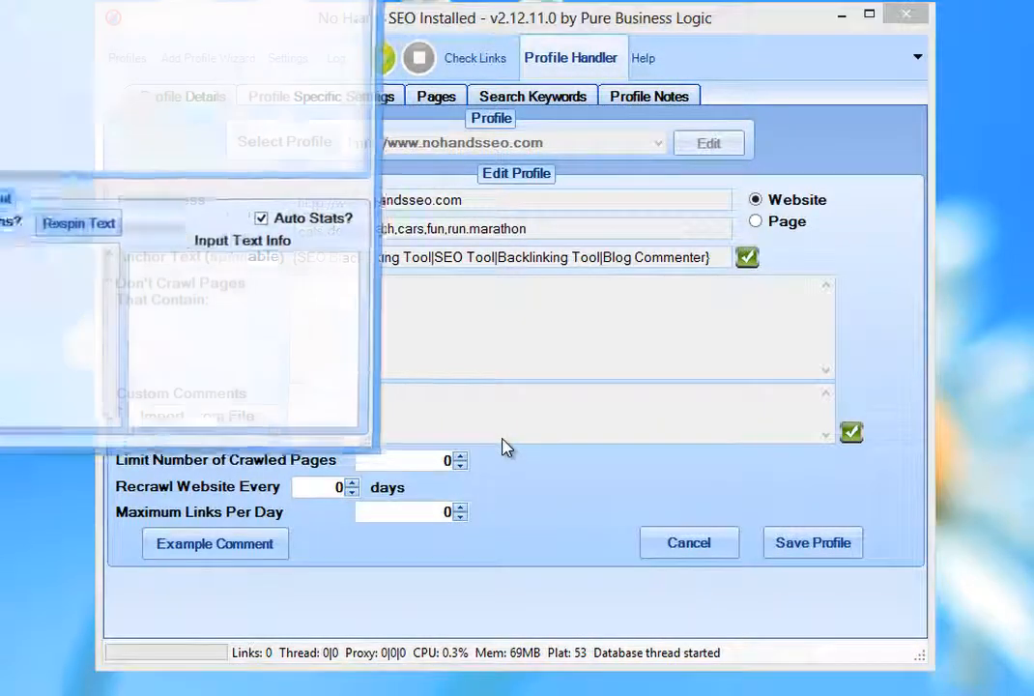
pyautogui.moveTo(234, 0); pyautogui.dragTo(731, 100)
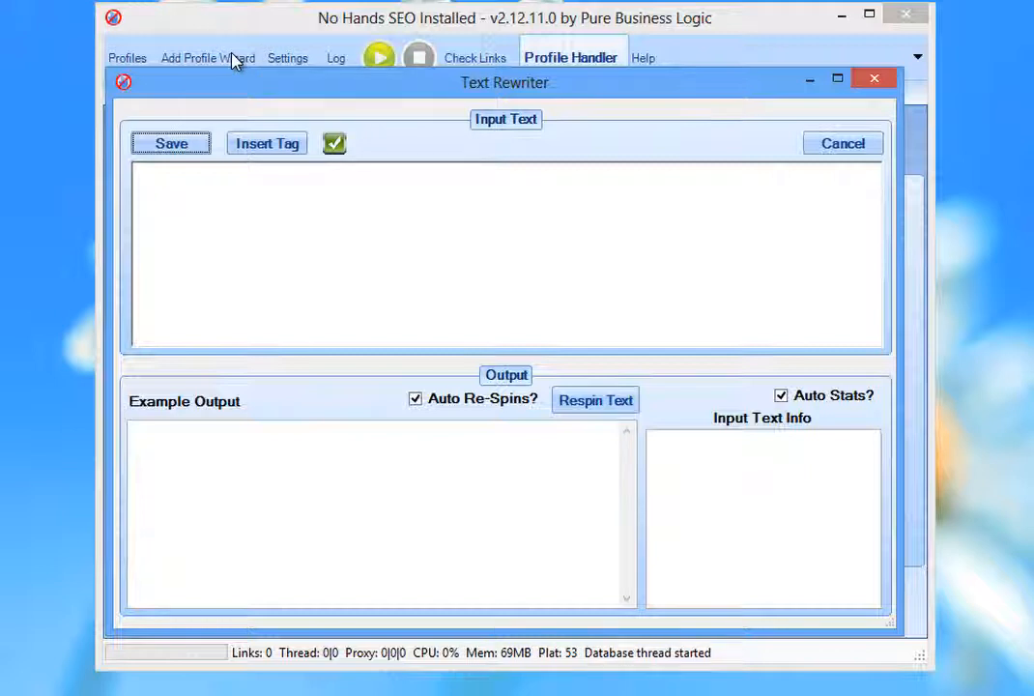
pyautogui.click(228, 208)
pyautogui.write('jsaghdfmjahsgdj')
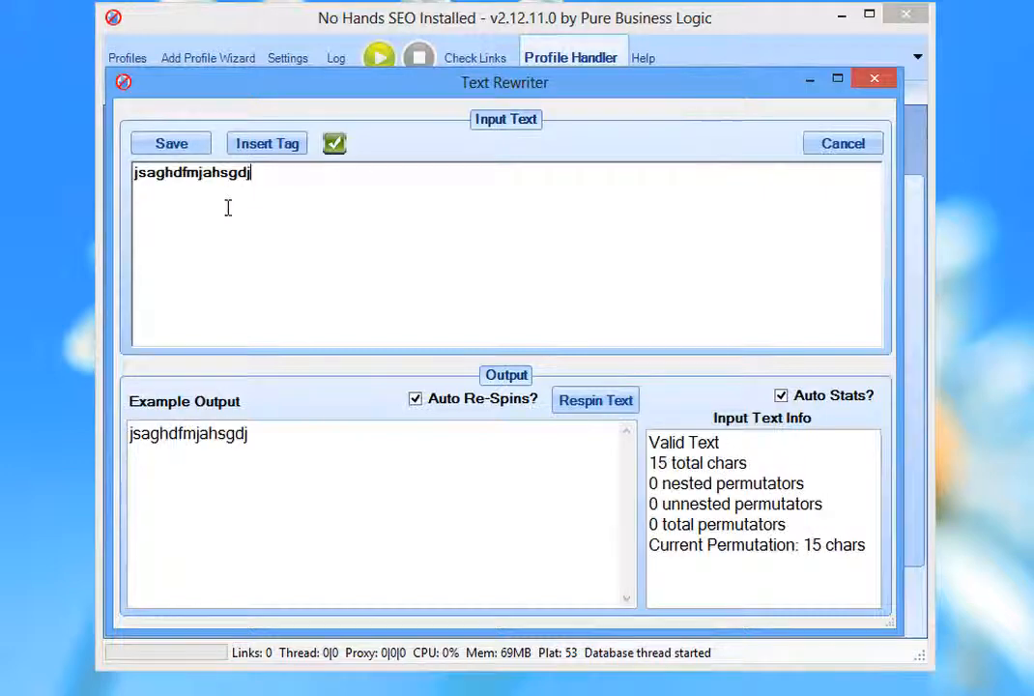
pyautogui.click(171, 143)
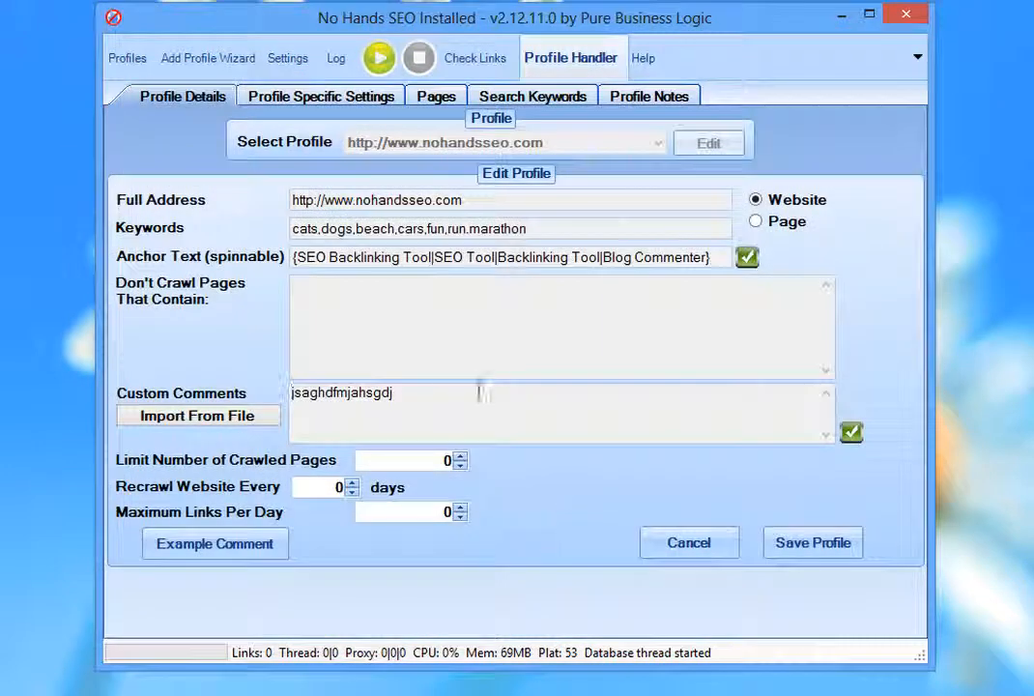
# Step: Delete the test text from the custom comments and cancel editing the profile
pyautogui.moveTo(396, 392); pyautogui.dragTo(266, 404)
pyautogui.press('BackSpace')
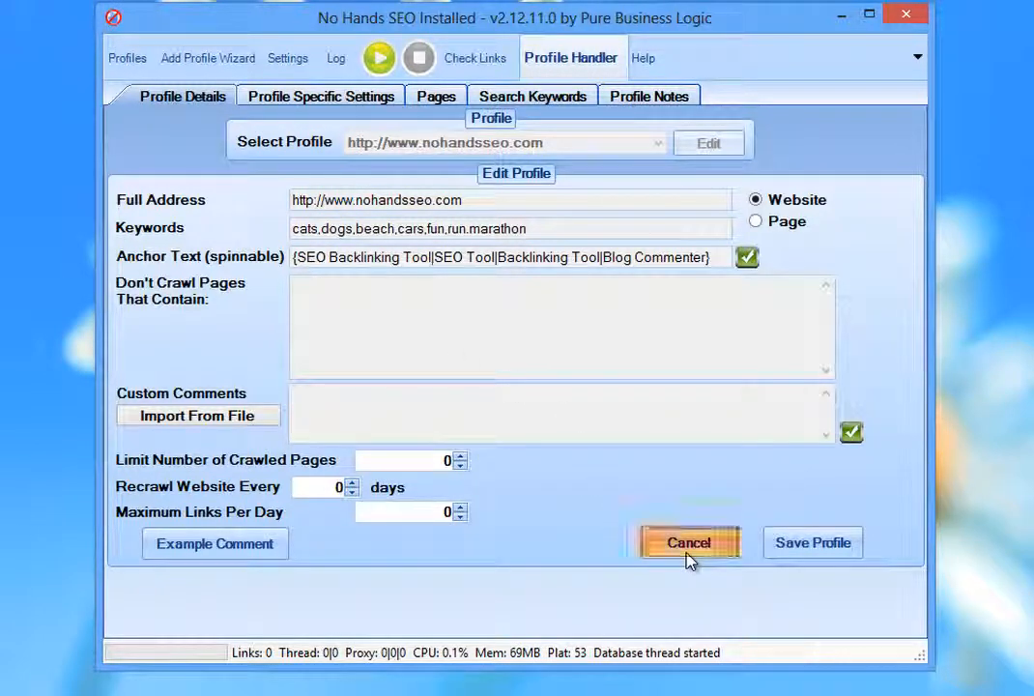
pyautogui.click(689, 559)
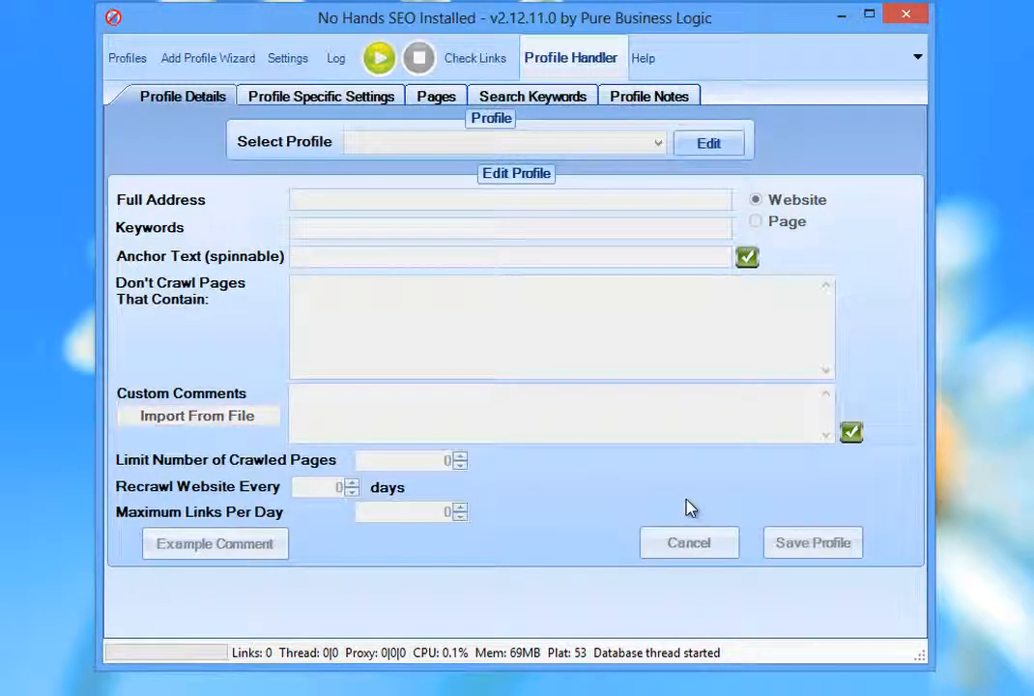
# Step: Open the Add Profile Wizard and show its comments section
pyautogui.click(178, 64)
pyautogui.moveTo(145, 5); pyautogui.dragTo(534, 61)
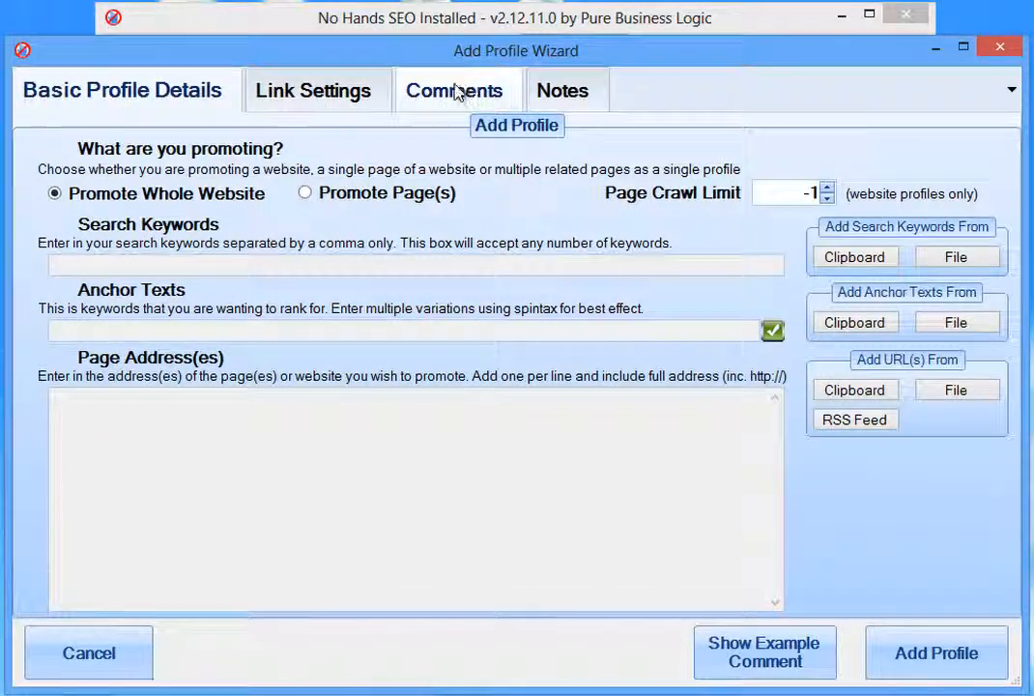
pyautogui.click(459, 91)
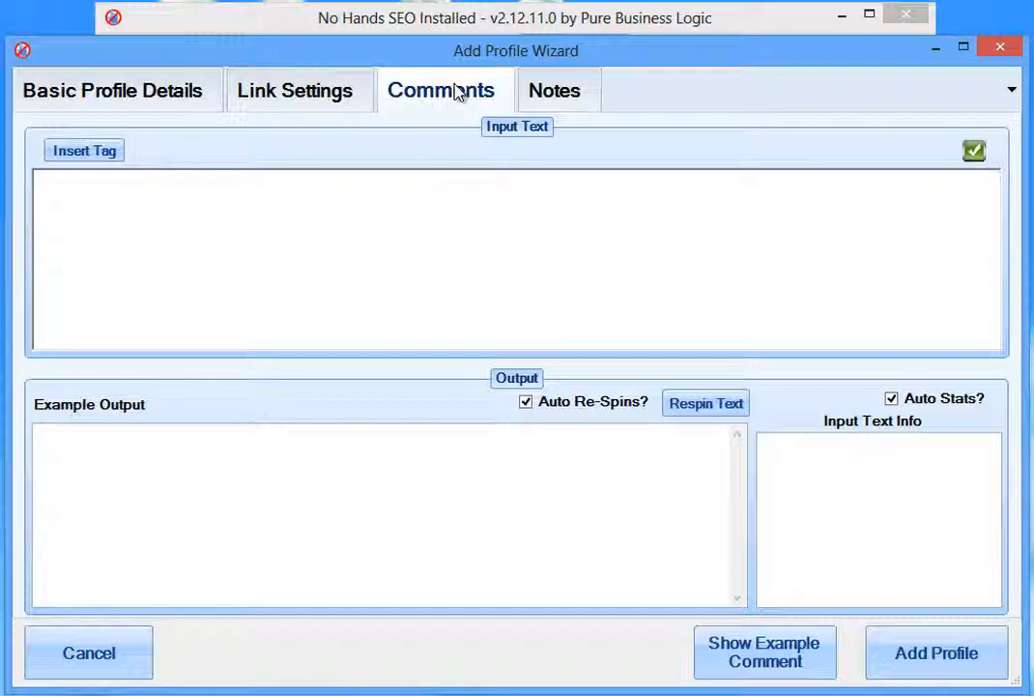
# Step: Enter "No Hands SEO is a great Backlinking tool for improving your search engine rankings" as the first comment in the input text
pyautogui.click(388, 196)
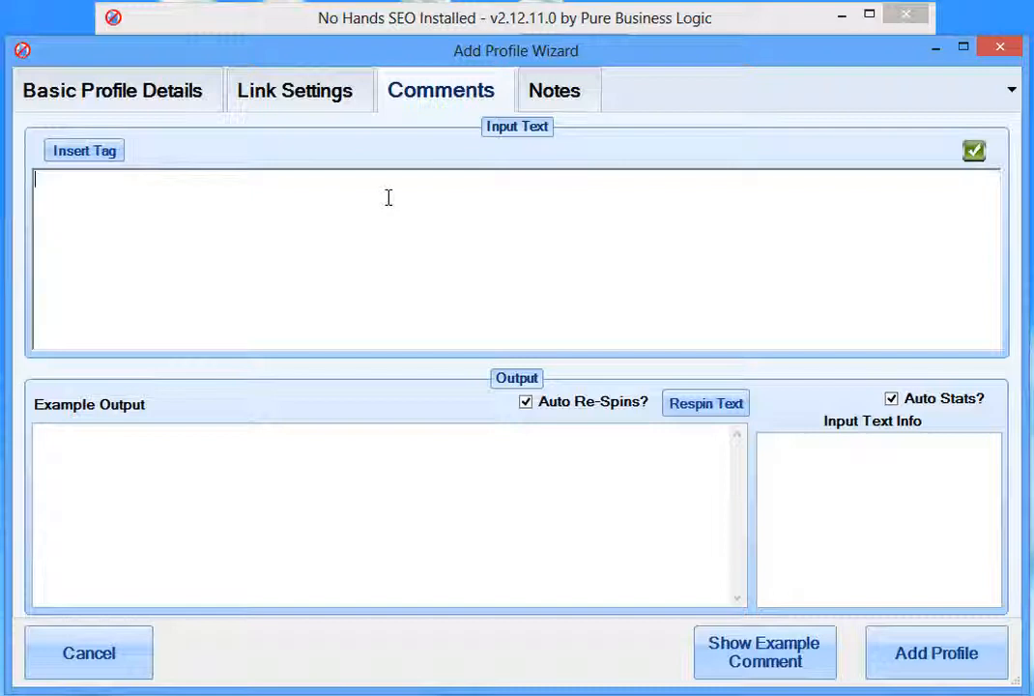
pyautogui.write('No ')
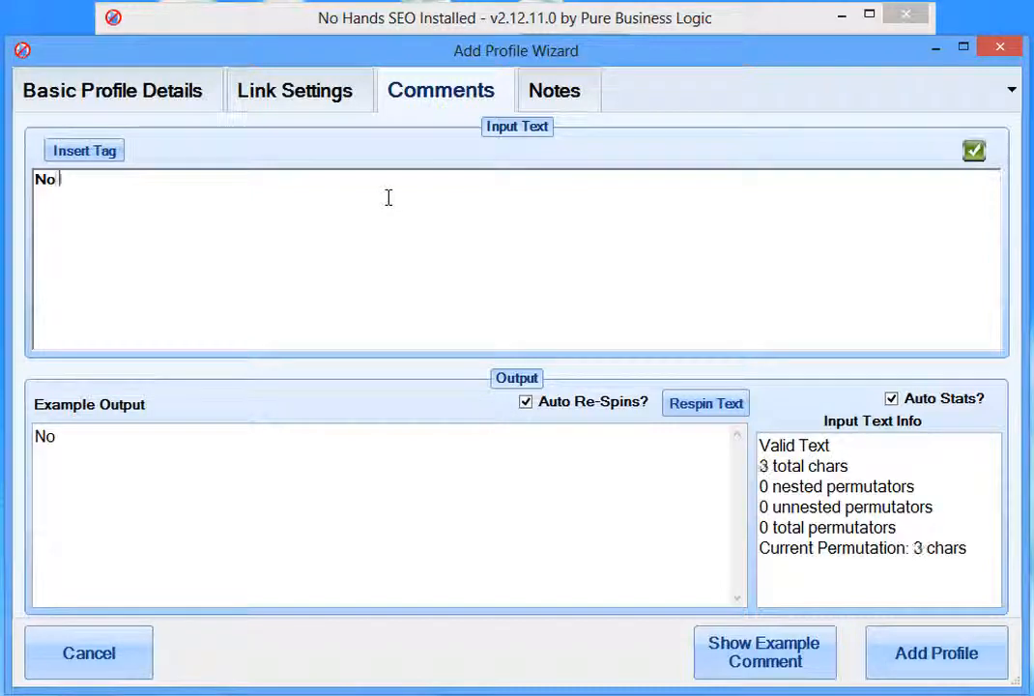
pyautogui.write('Hands SEO is a gr')
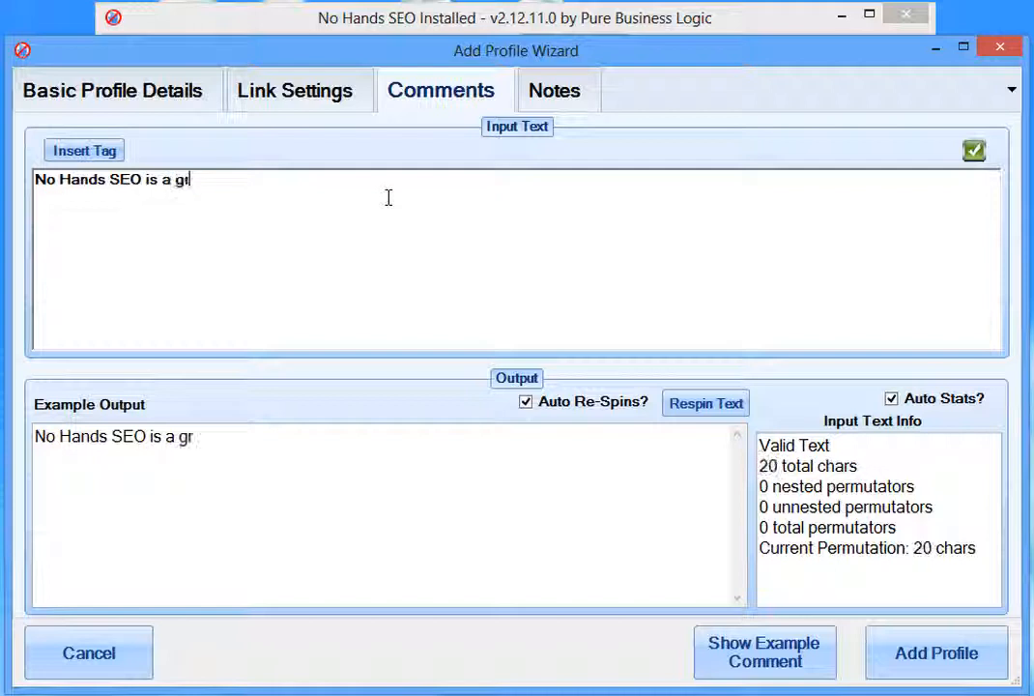
pyautogui.write('eat Backlin')
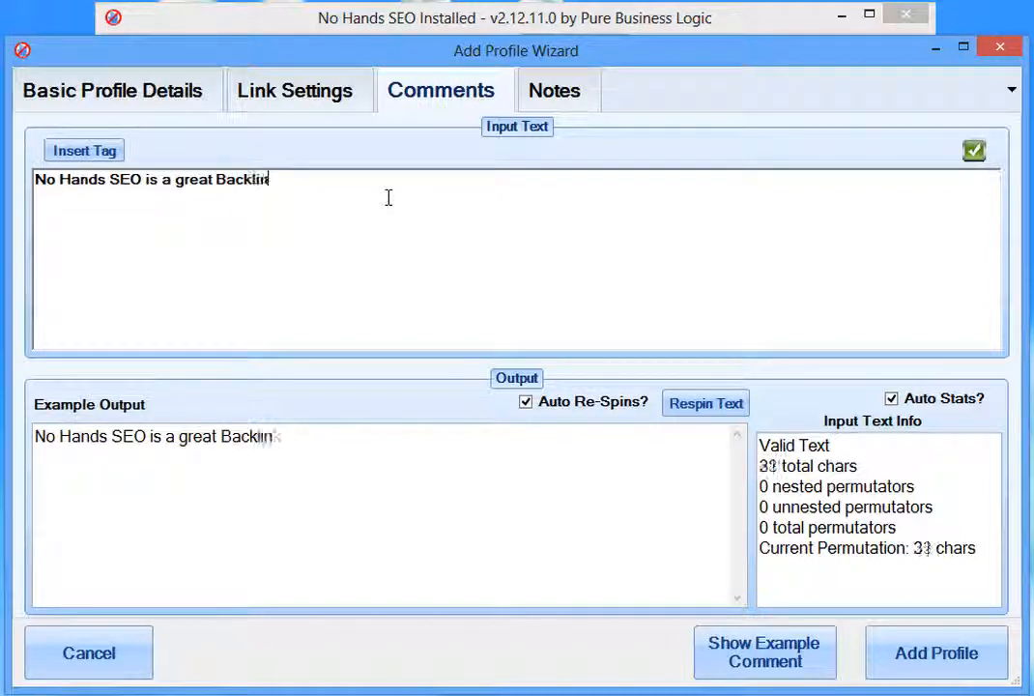
pyautogui.write('king tool for ')
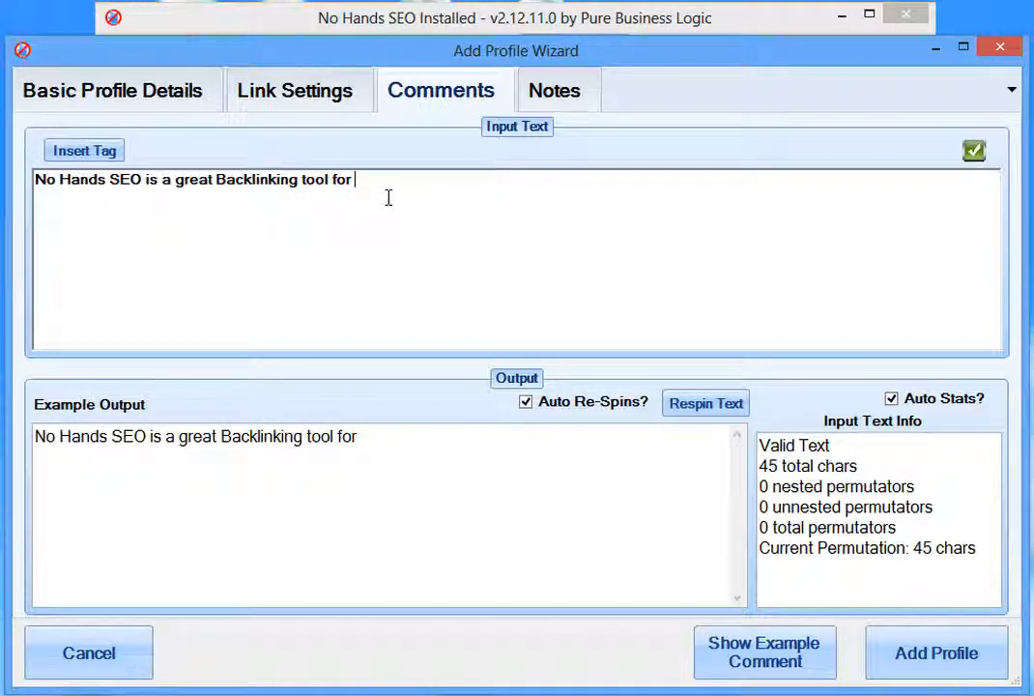
pyautogui.write('improving')
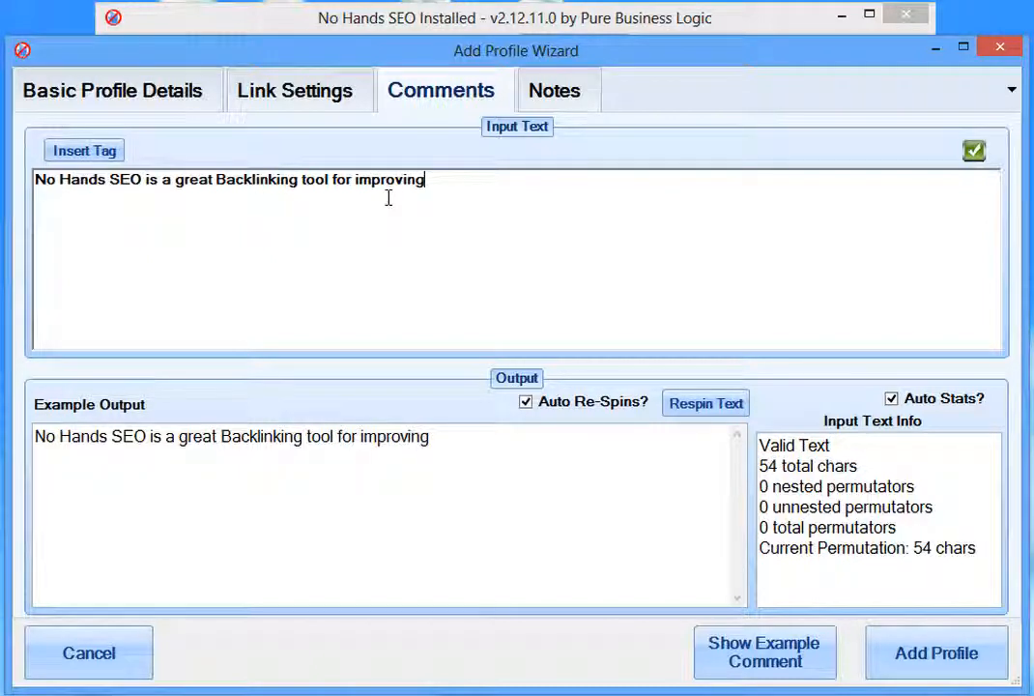
pyautogui.write(' your sea')
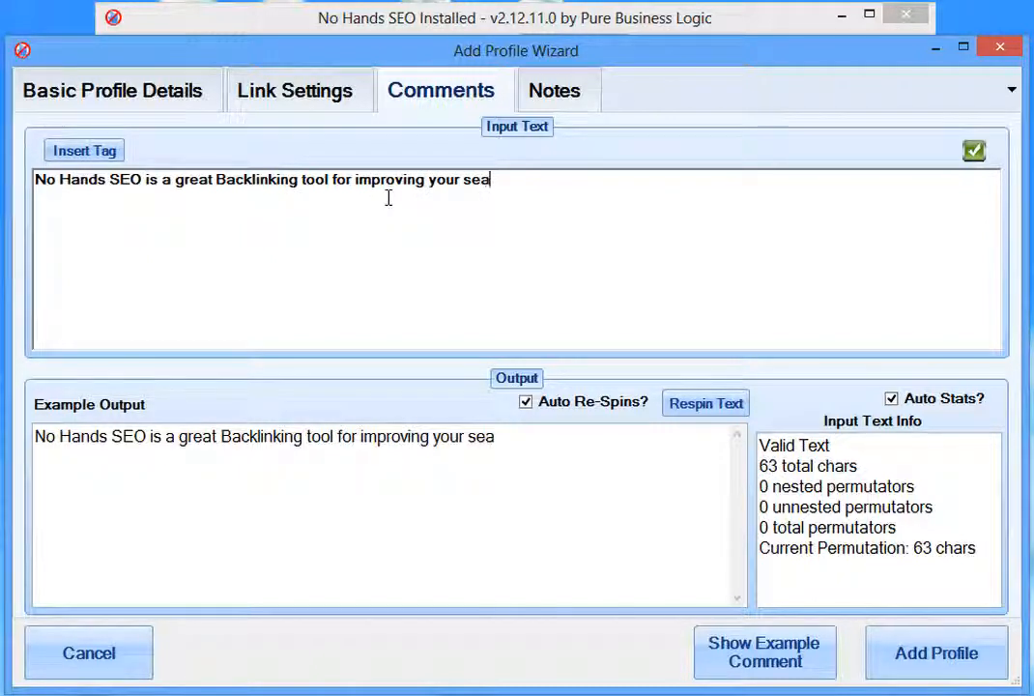
pyautogui.write('rch engine rankings')
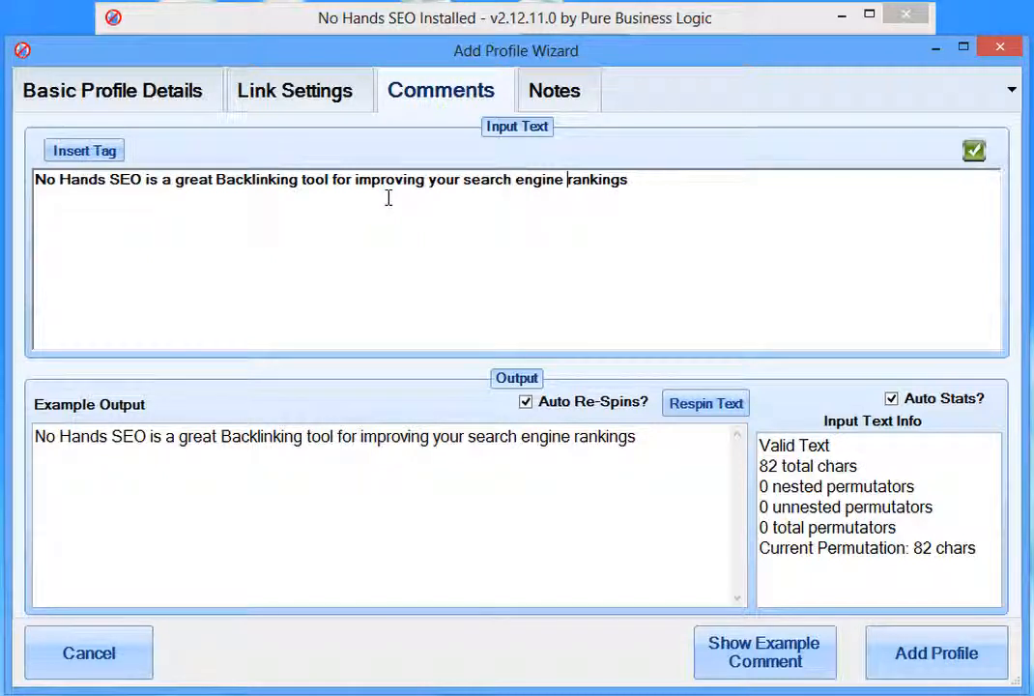
# Step: Add a second comment line reading "For improving your search engine rankings I like to use an SEO Tool like No Hands SEO"
pyautogui.press('Return')
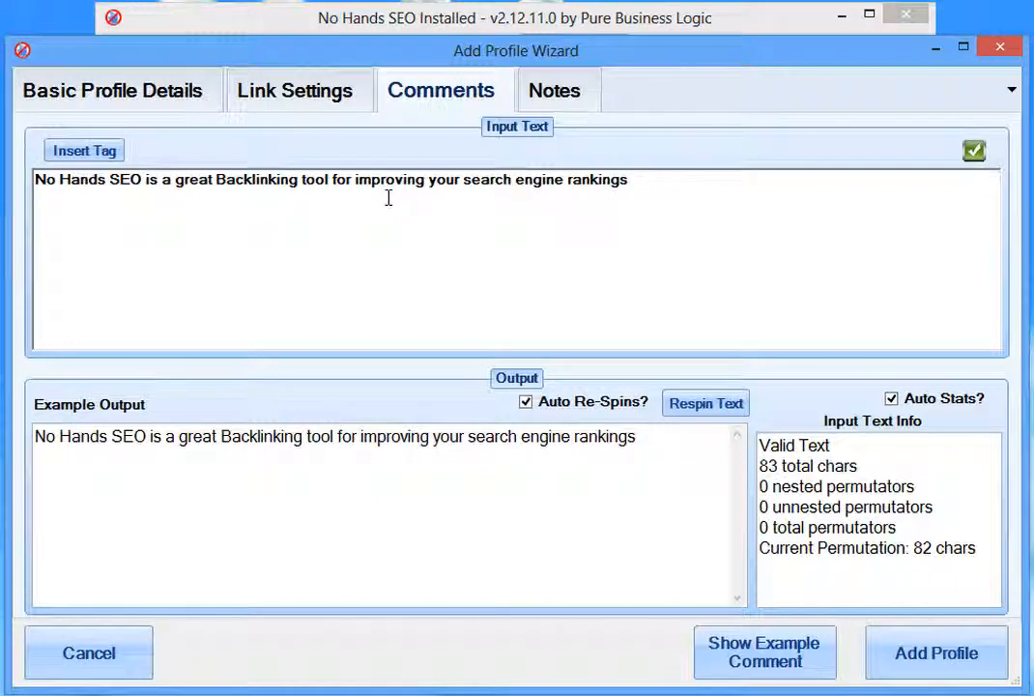
pyautogui.write('For impr')
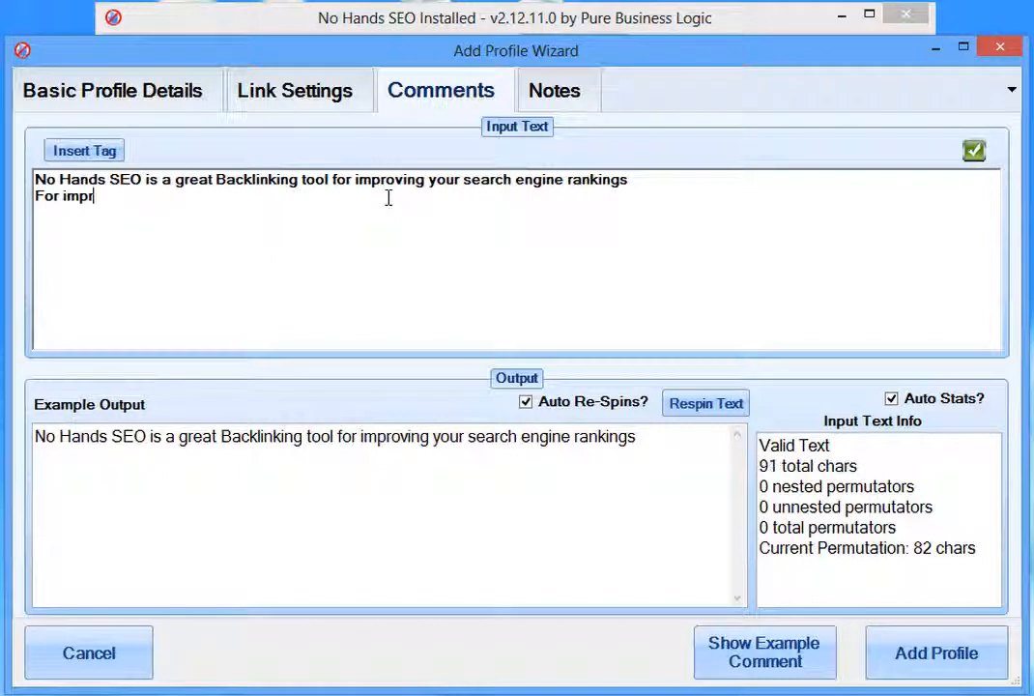
pyautogui.write('oving your search e')
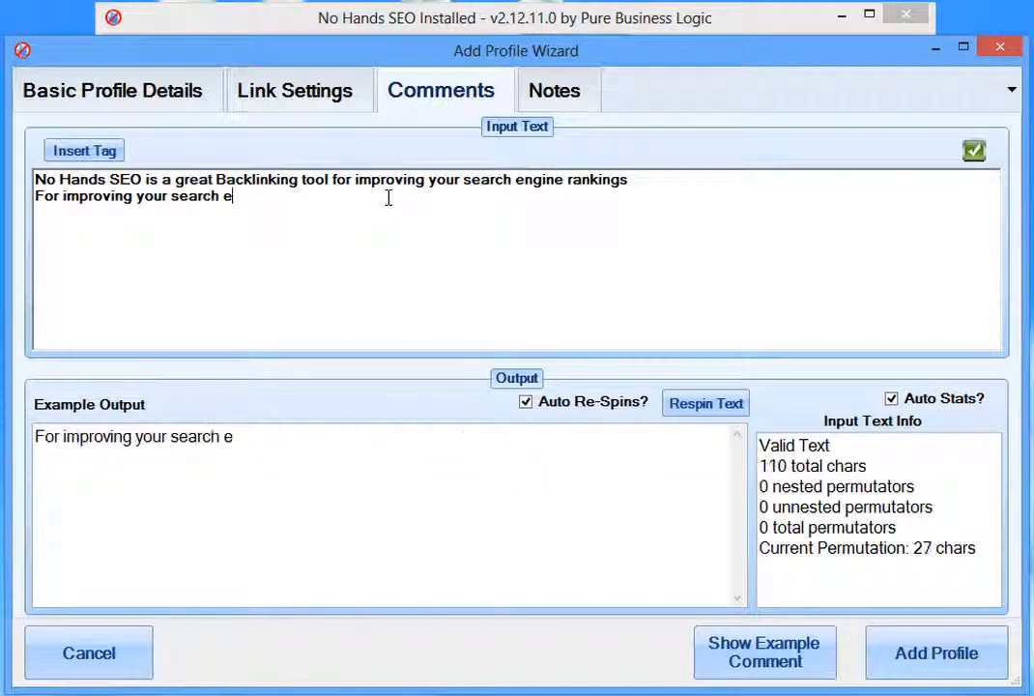
pyautogui.write('ngine rankings')
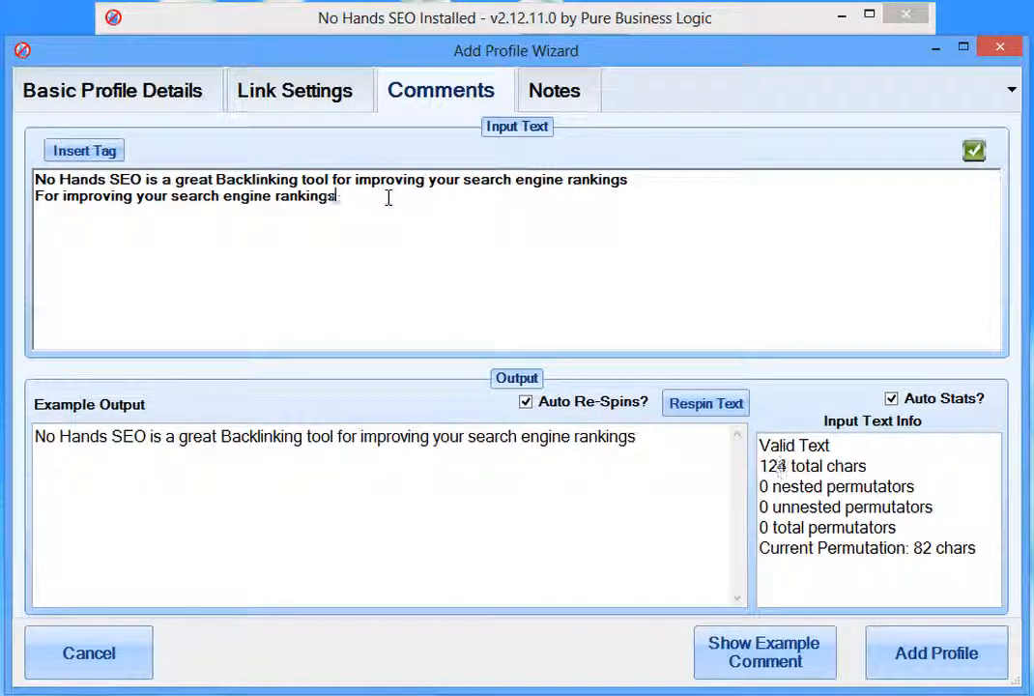
pyautogui.write(' I like to ')
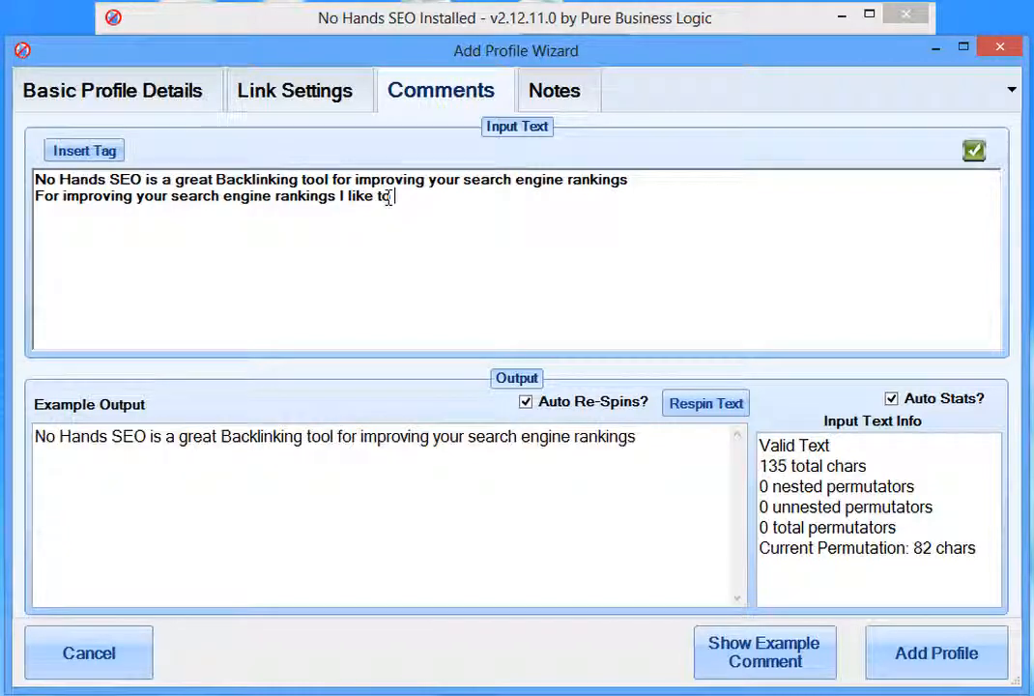
pyautogui.write('use an SE')
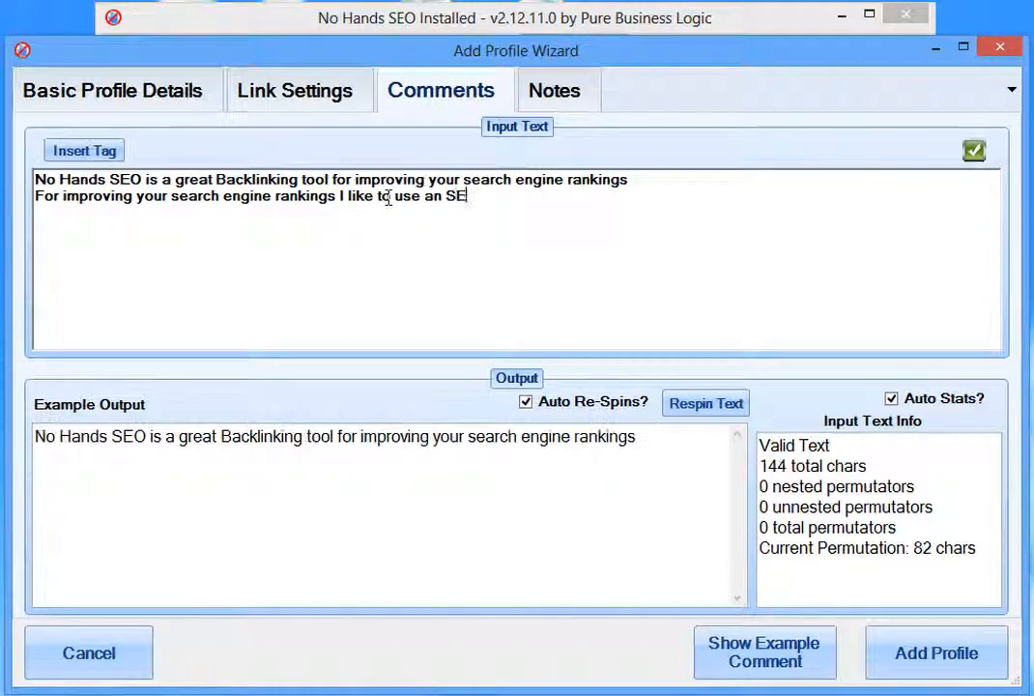
pyautogui.write('O Tool like No ')
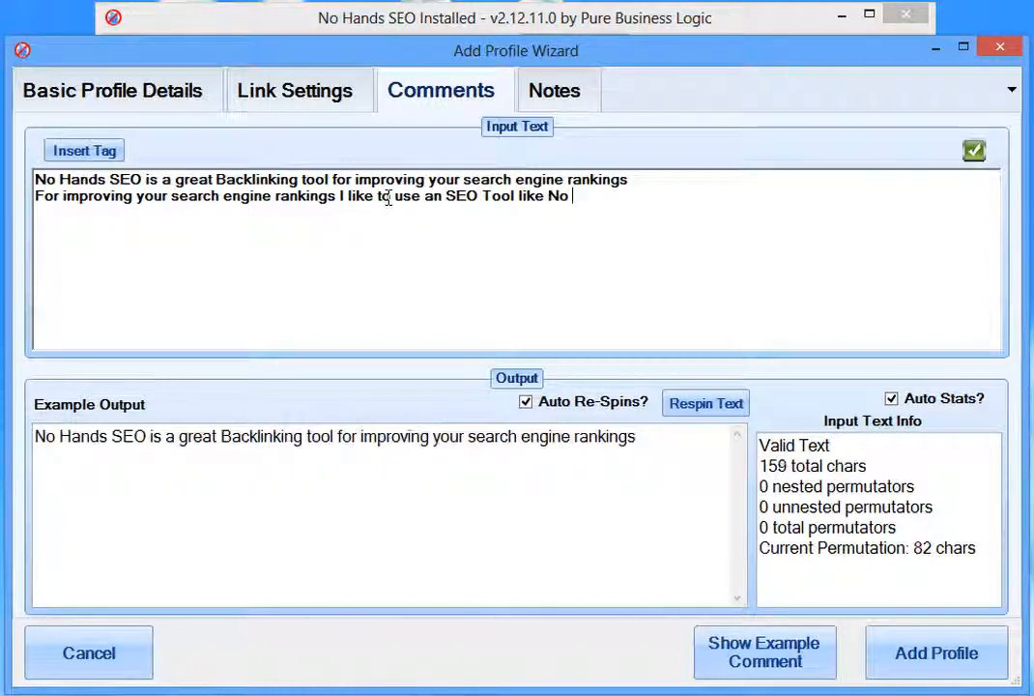
pyautogui.write('Hands SEO')
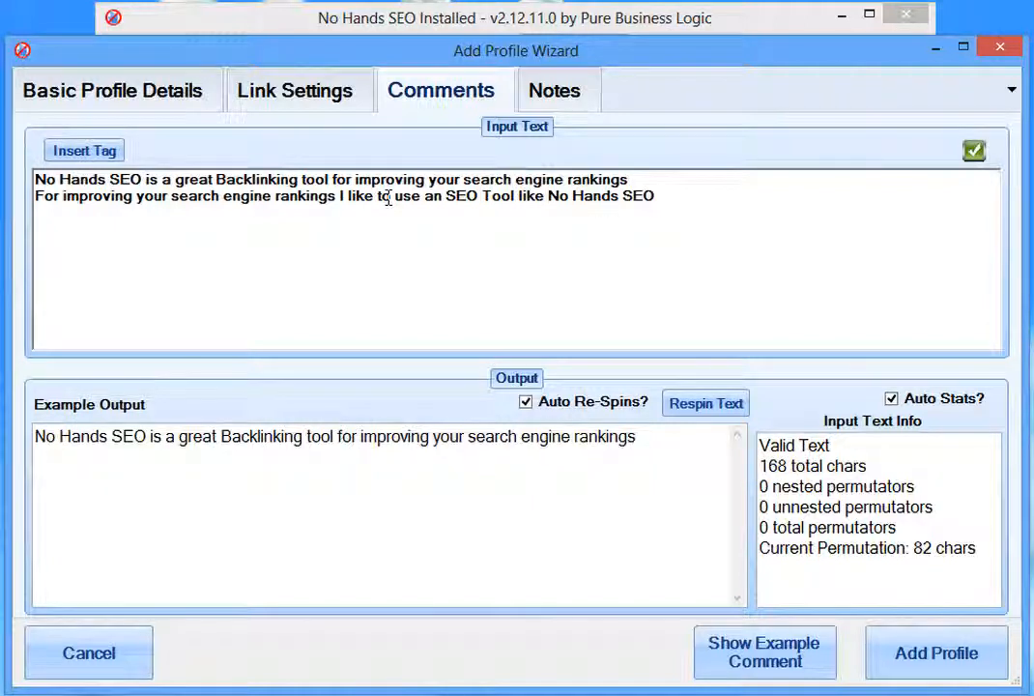
# Step: Add a third comment line reading "I find the easiest way to get to page 1 of Google is to create backlinks with tools like No Hands SEO"
pyautogui.press('Return')
pyautogui.write('I find ')
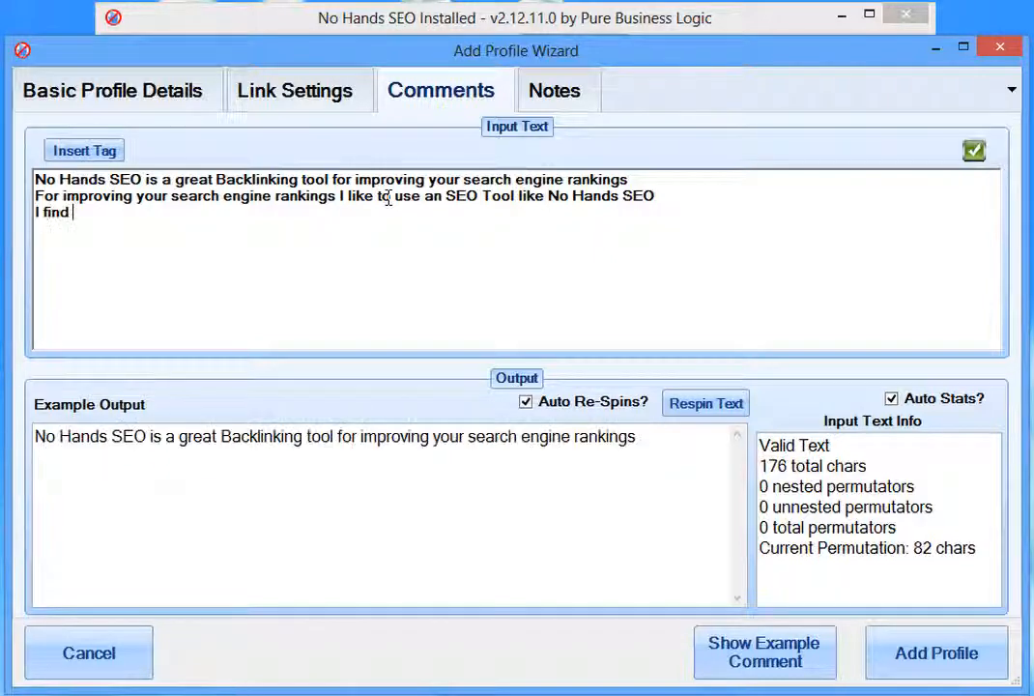
pyautogui.write('the easiest way to')
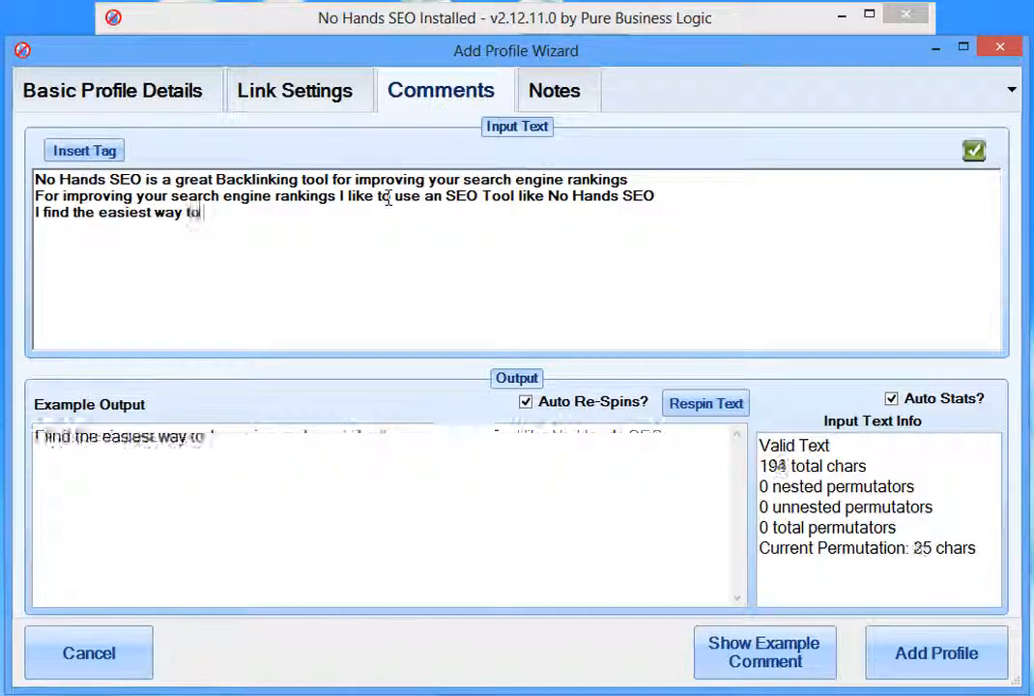
pyautogui.write(' get to page ')
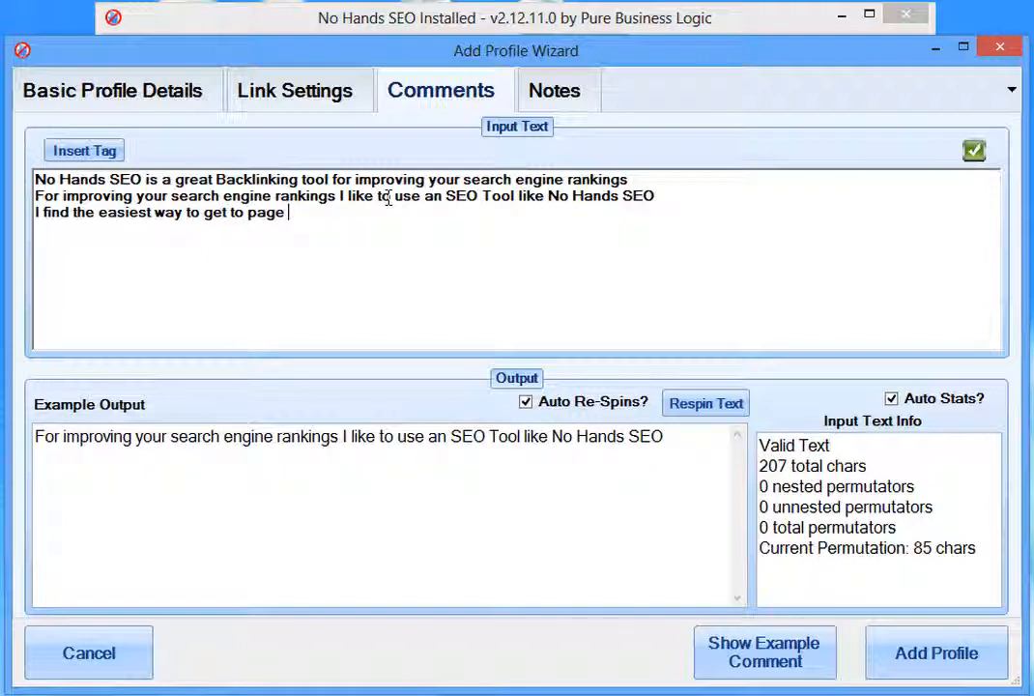
pyautogui.write('1 of Google is to use')
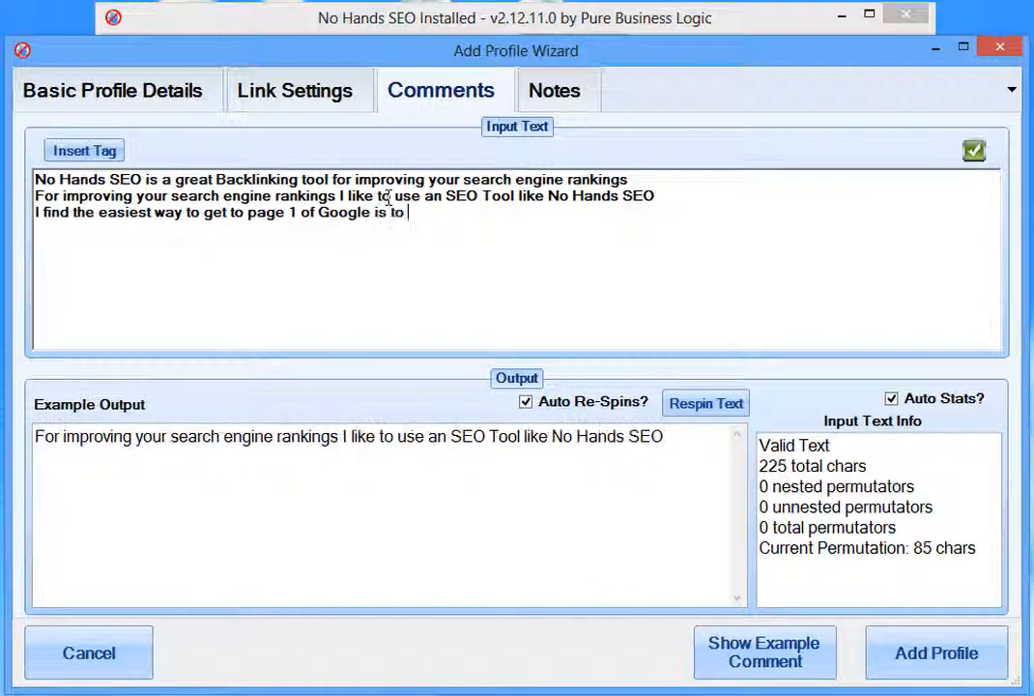
pyautogui.press('BackSpace')
pyautogui.press('BackSpace')
pyautogui.press('BackSpace')
pyautogui.press('BackSpace')
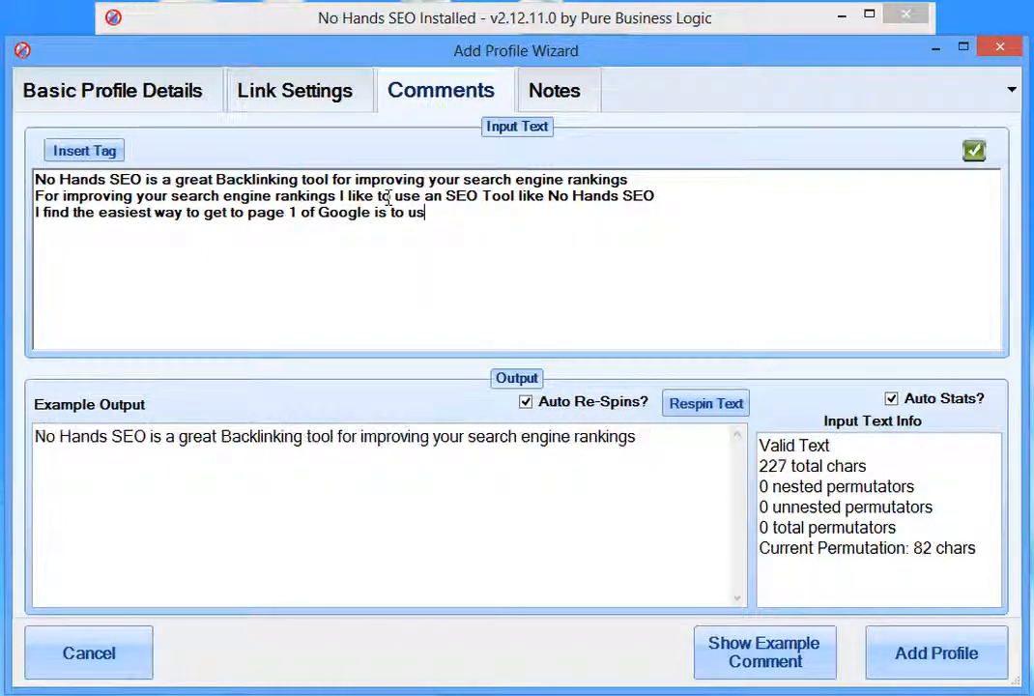
pyautogui.write('create b')
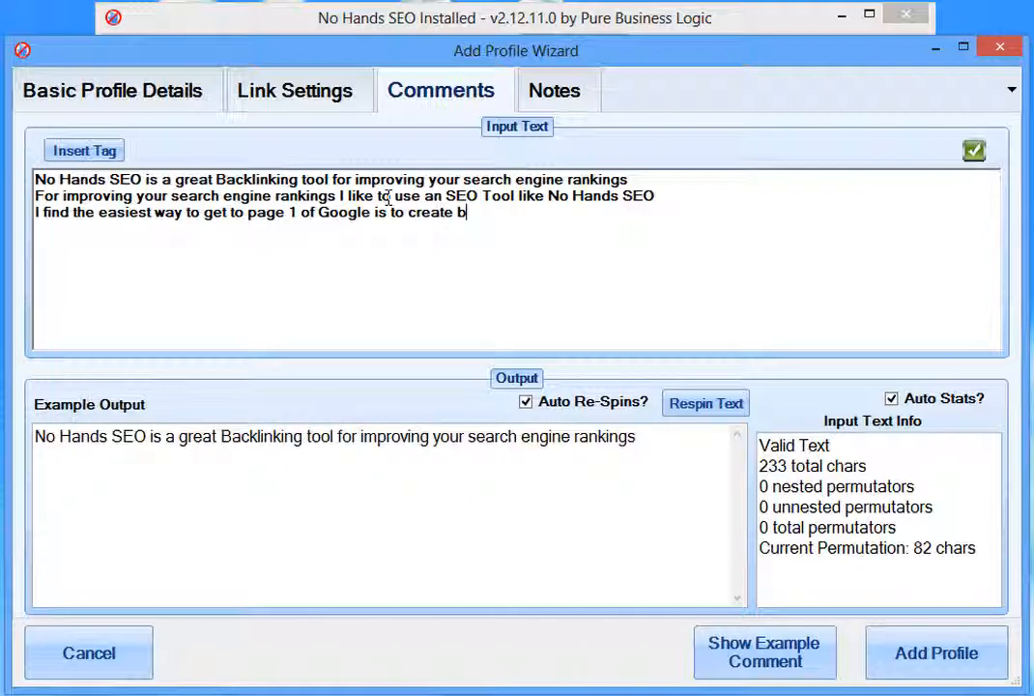
pyautogui.write('acklinks wi')
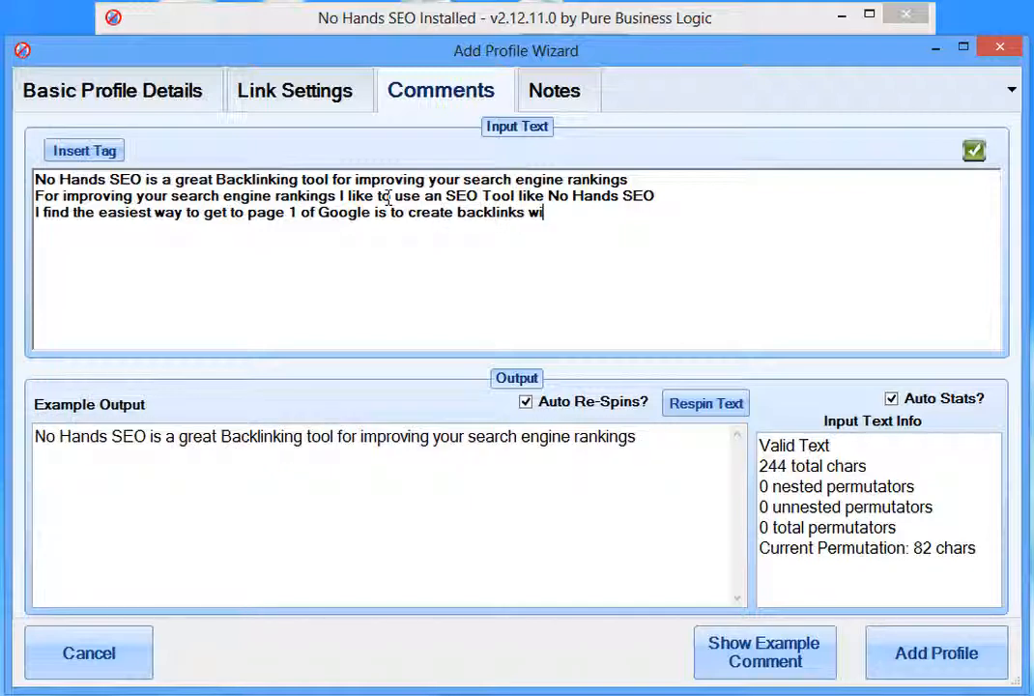
pyautogui.write('th tools like No Hands SEO')
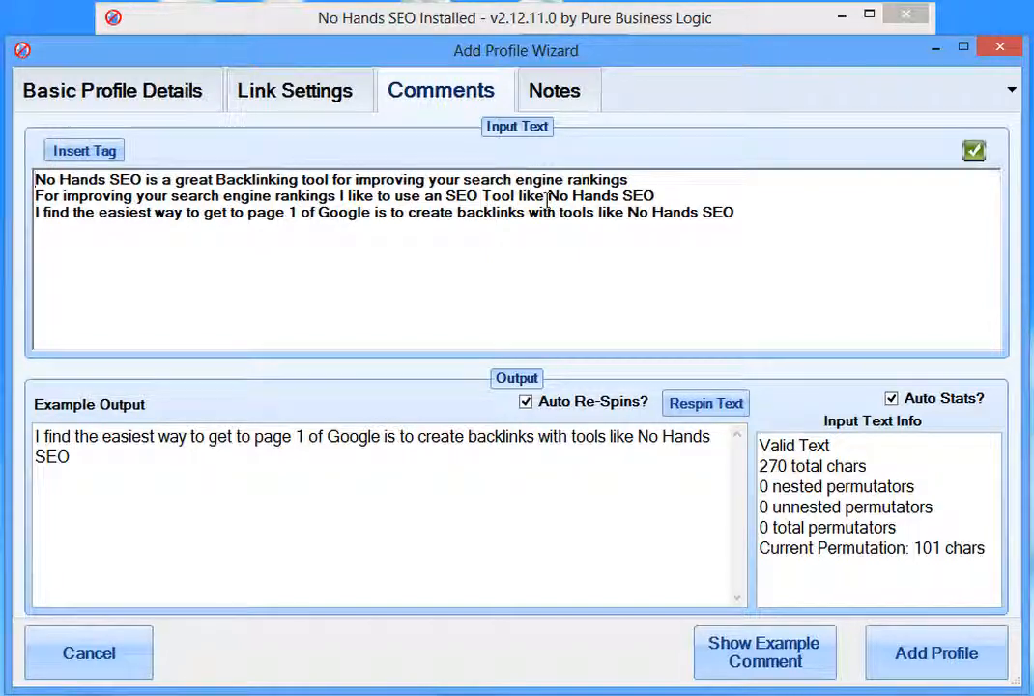
# Step: Turn the opening "No Hands SEO" of the first comment into the spin group "{No Hands SEO|NHSEO}" and highlight it
pyautogui.moveTo(36, 179)
pyautogui.click(36, 179)
pyautogui.write('{')
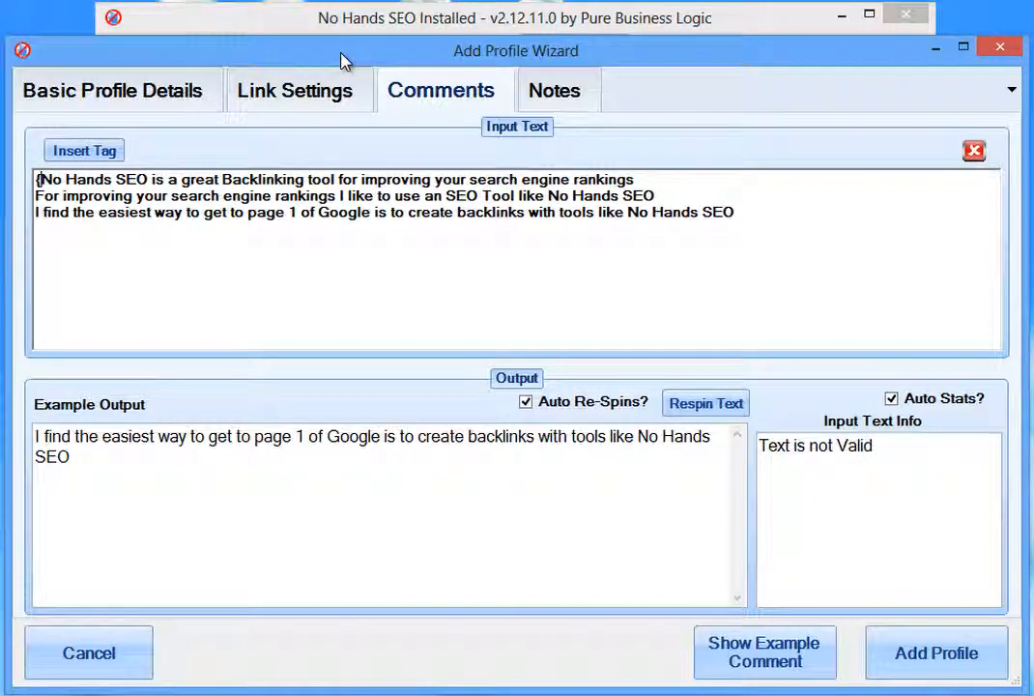
pyautogui.write('}')
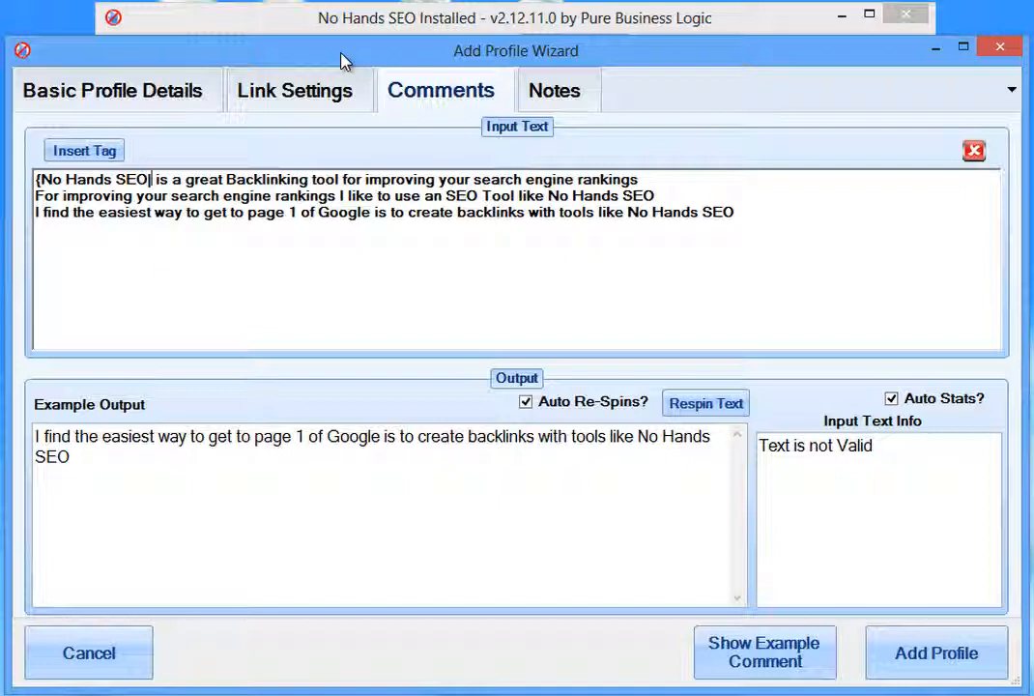
pyautogui.write('NHSEO')
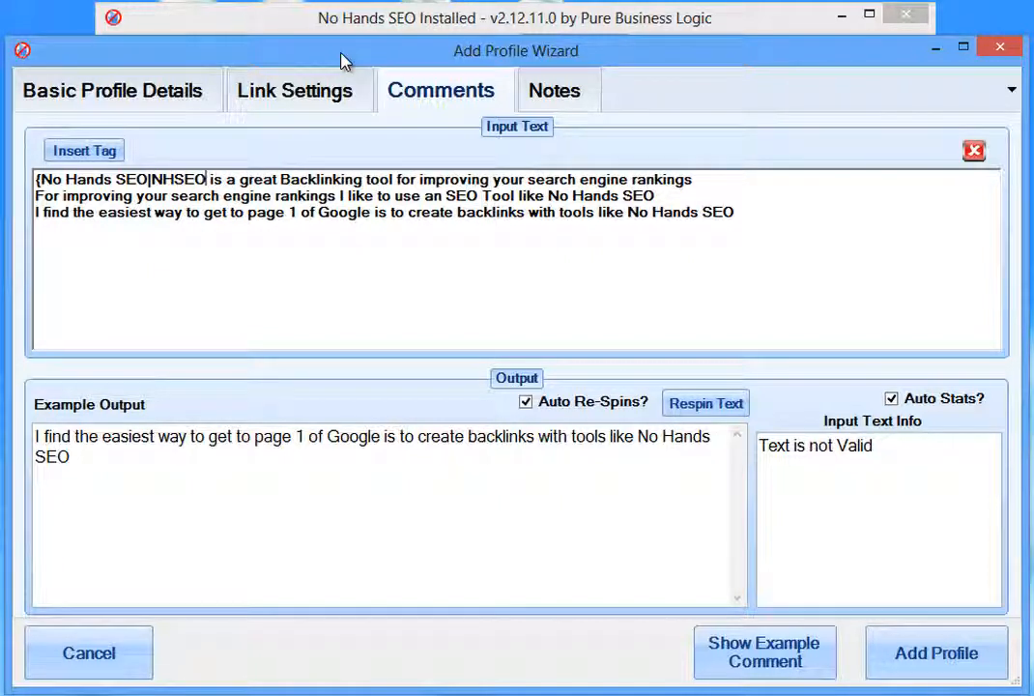
pyautogui.write('}')
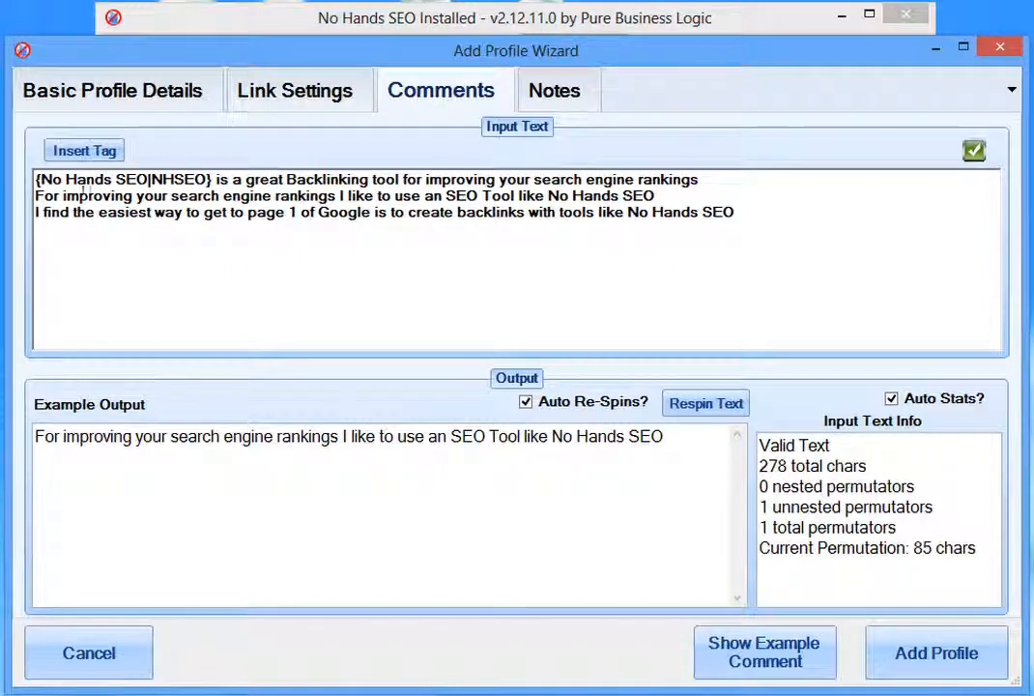
pyautogui.moveTo(36, 179); pyautogui.dragTo(212, 179)
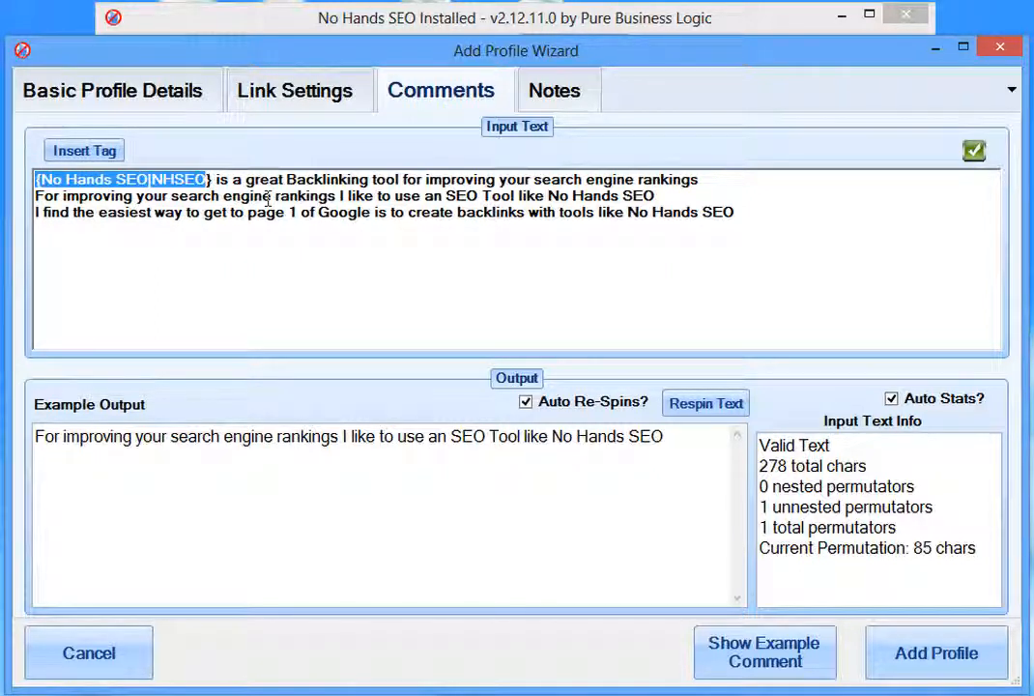
# Step: Delete the second and third comment lines so only the comment with the spin group is left
pyautogui.moveTo(734, 211); pyautogui.dragTo(35, 196)
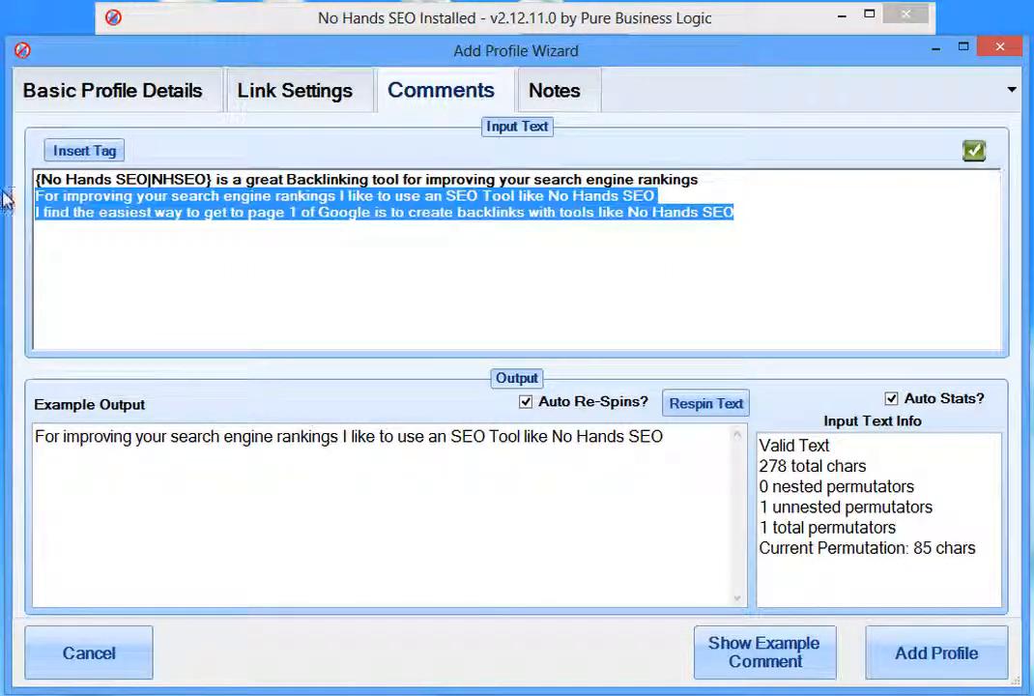
pyautogui.press('Delete')
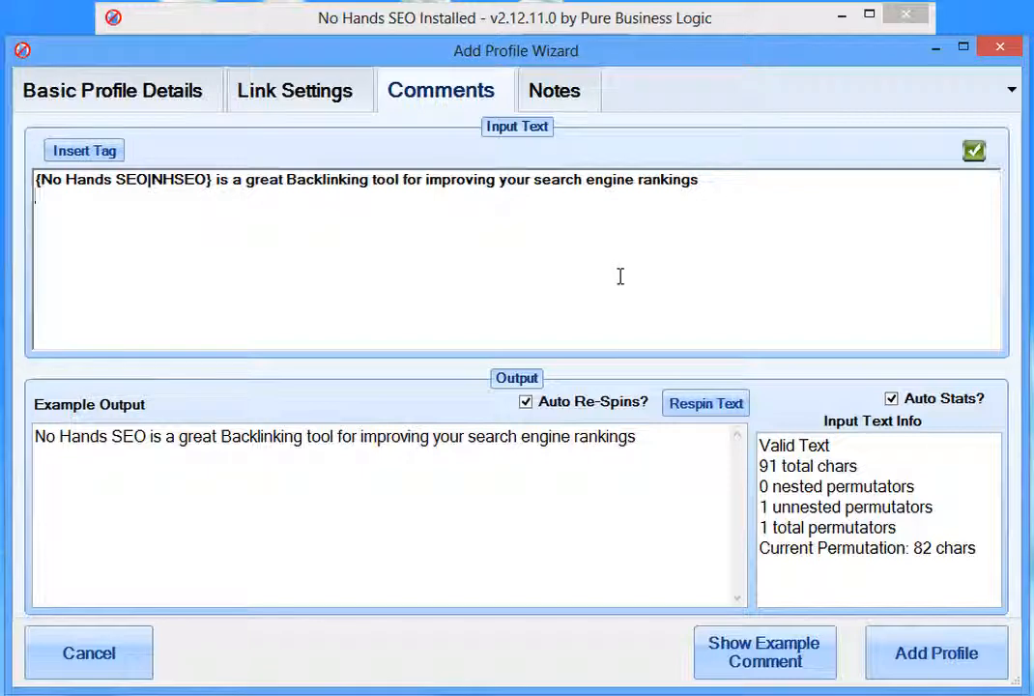
pyautogui.press('BackSpace')
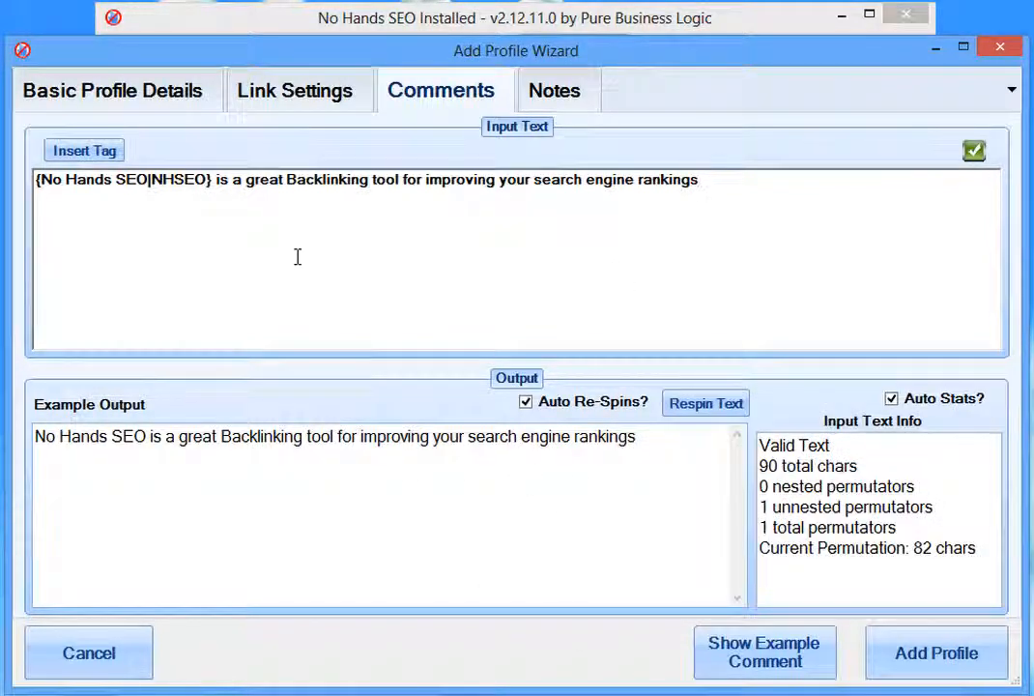
# Step: Examine the spin syntax in "{No Hands SEO|NHSEO}", highlighting the opening and closing braces and the separator between the alternatives
pyautogui.click(247, 189)
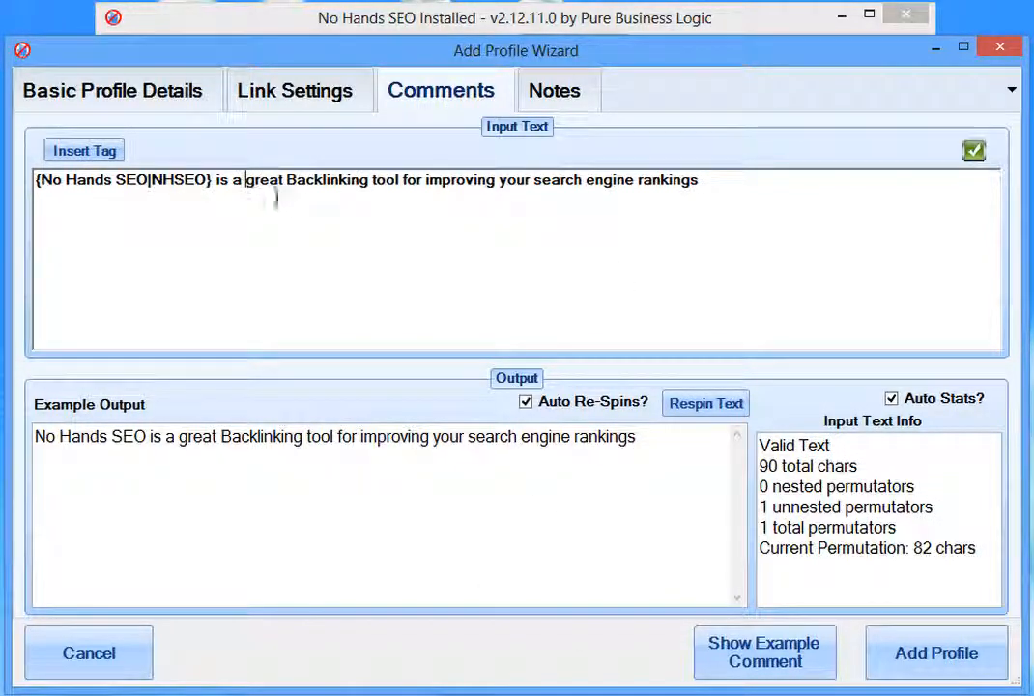
pyautogui.click(40, 182)
pyautogui.moveTo(212, 184); pyautogui.dragTo(204, 183)
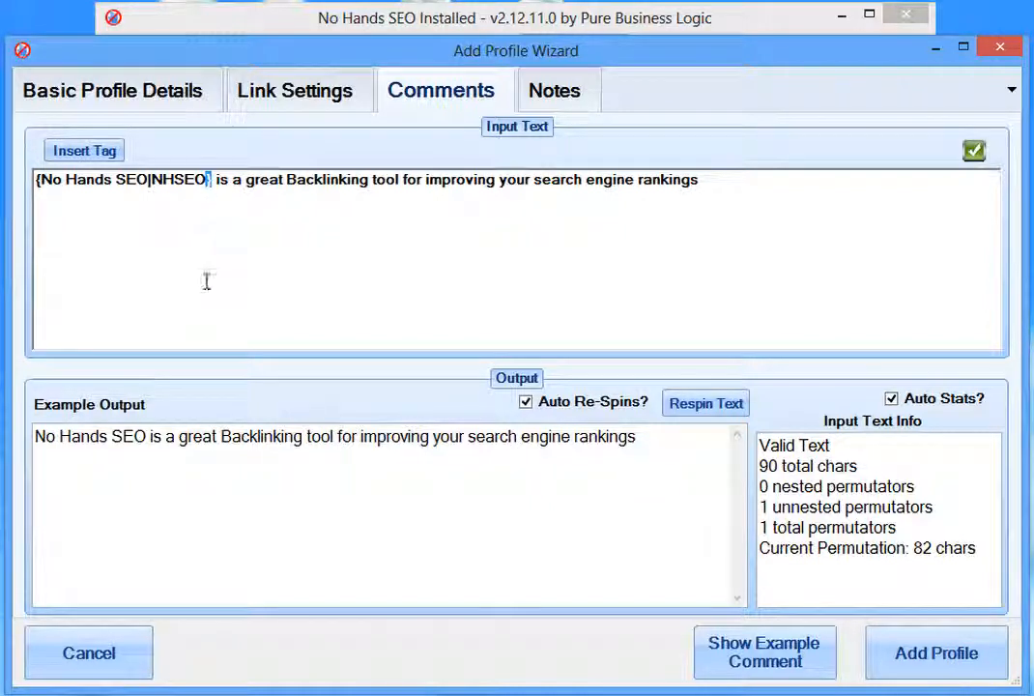
pyautogui.doubleClick(150, 184)
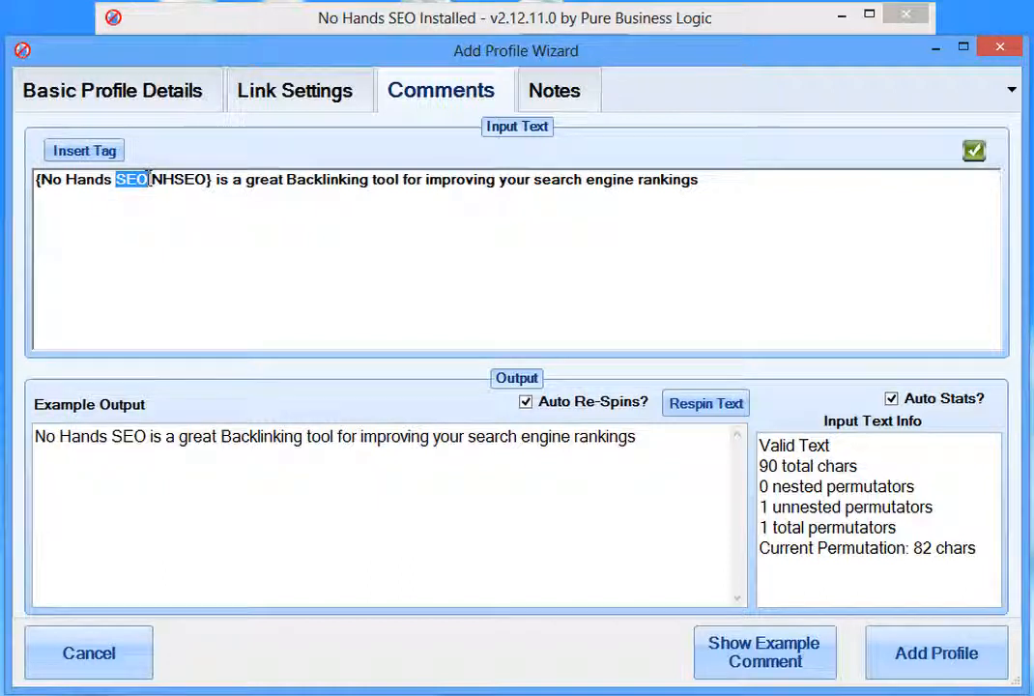
pyautogui.click(150, 186)
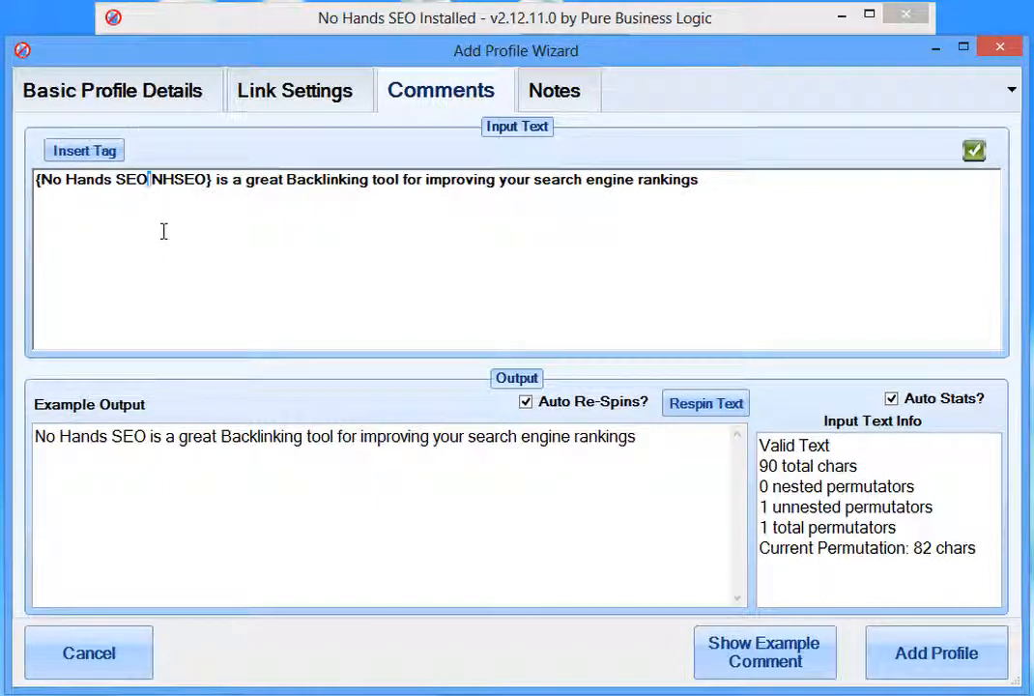
pyautogui.moveTo(191, 286)
pyautogui.moveTo(36, 181); pyautogui.dragTo(43, 181)
pyautogui.moveTo(204, 180); pyautogui.dragTo(212, 181)
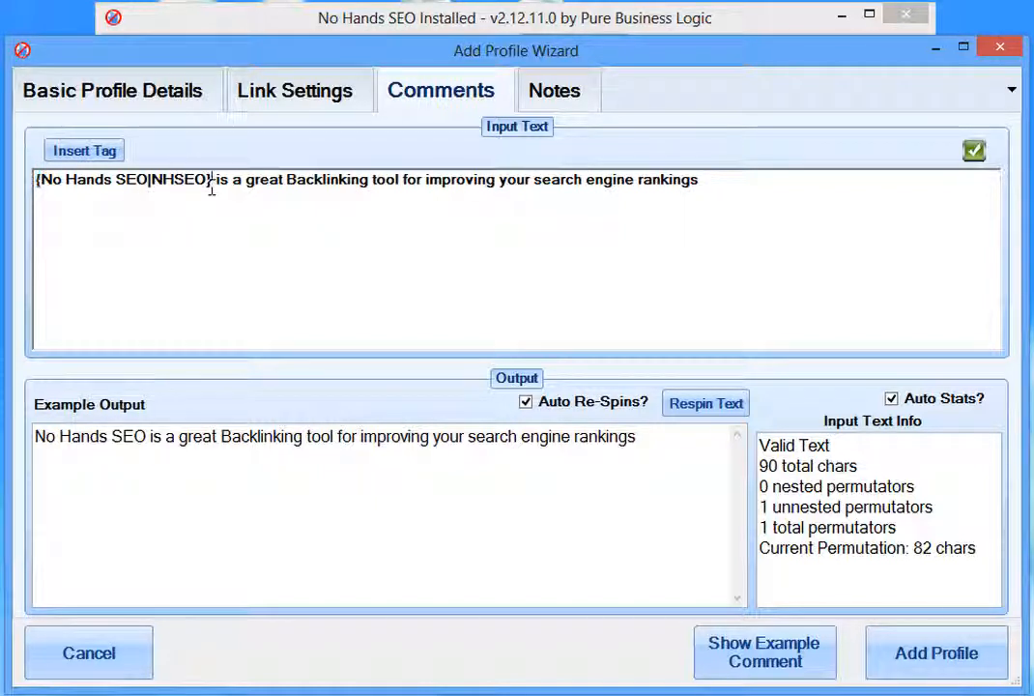
pyautogui.moveTo(115, 180); pyautogui.dragTo(149, 181)
pyautogui.click(152, 181)
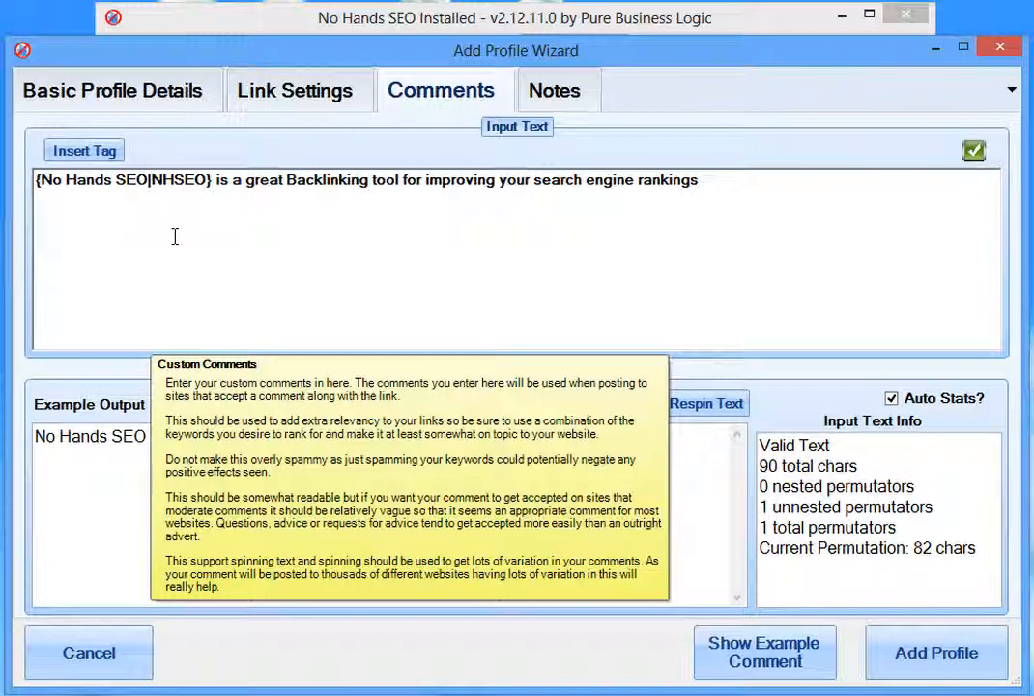
# Step: Extend the first spin group after NHSEO with the filler alternatives ".mn.m", "mnbm", "mnb", "Hg", "JhgH" and "G"
pyautogui.write('|')
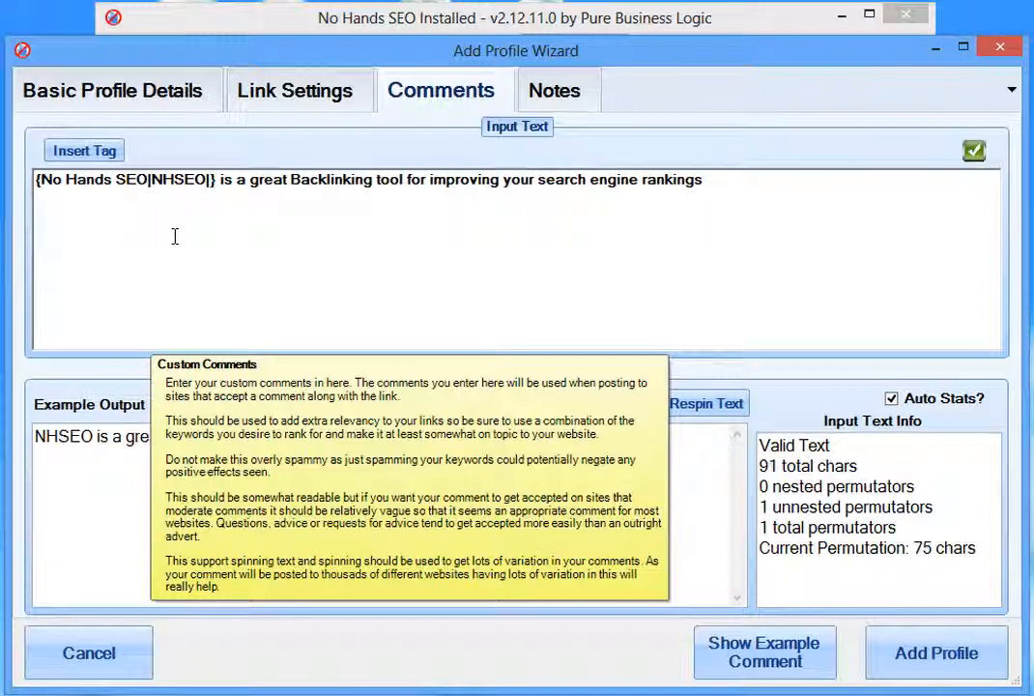
pyautogui.write('|mnbm|mnb|Hg')
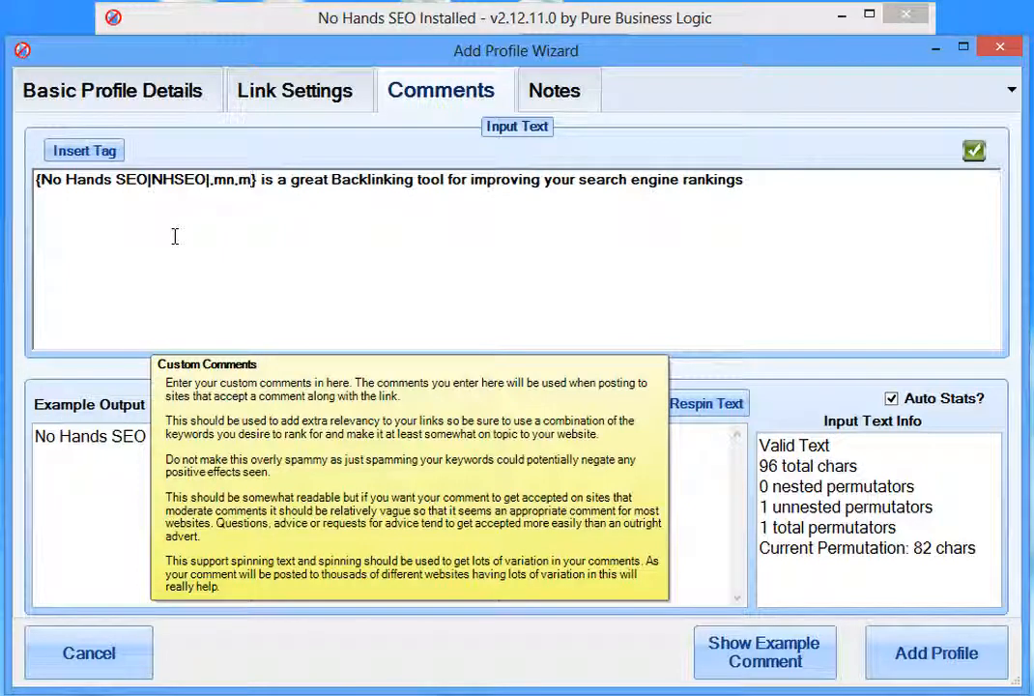
pyautogui.write('|JhgH|G')
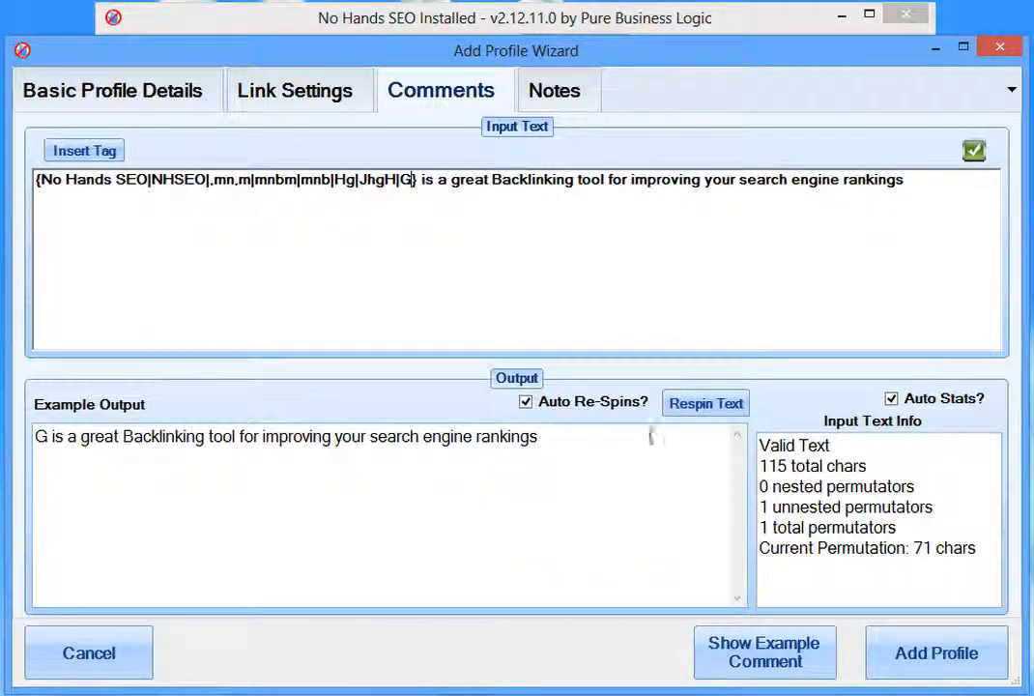
# Step: Respin the example output several times to view different variations of the comment
pyautogui.click(679, 410)
pyautogui.click(707, 411)
pyautogui.click(704, 409)
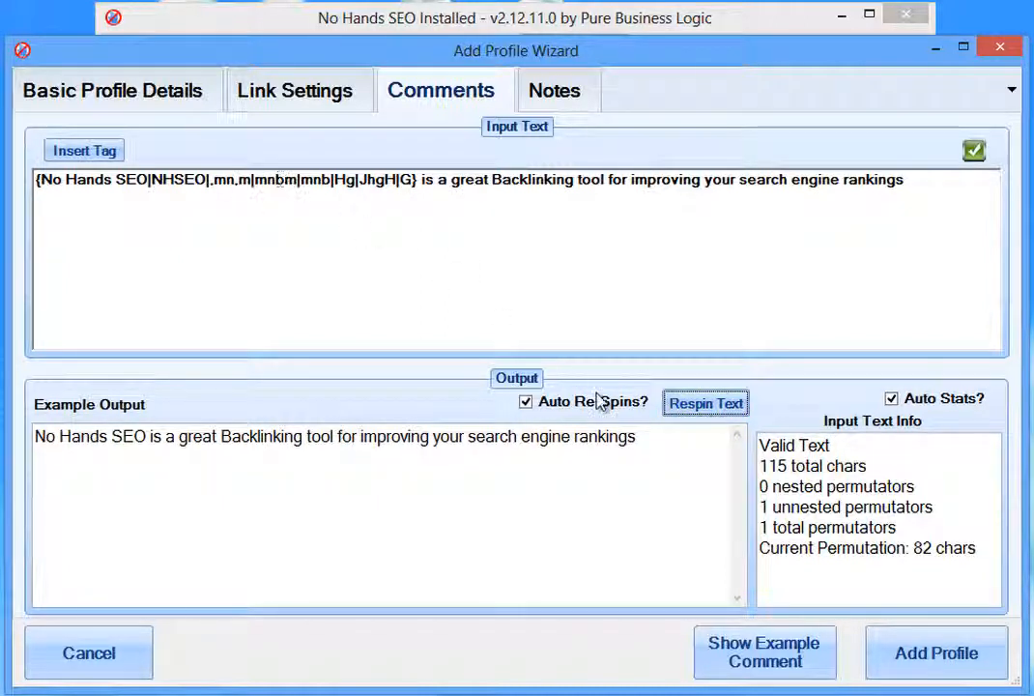
pyautogui.click(685, 414)
pyautogui.click(685, 414)
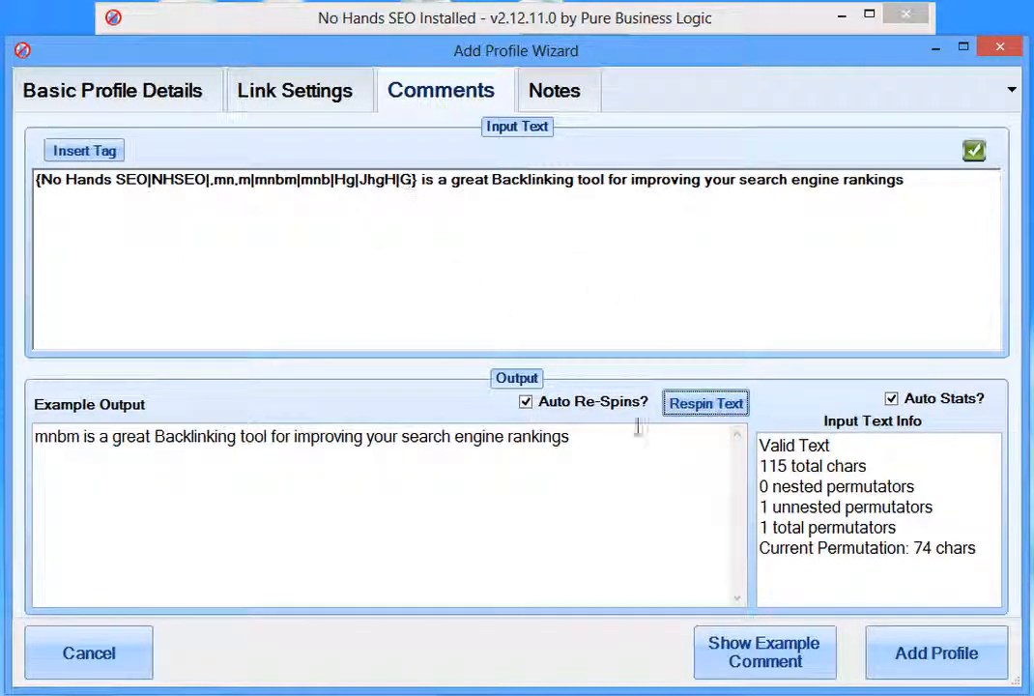
pyautogui.click(697, 412)
pyautogui.click(697, 412)
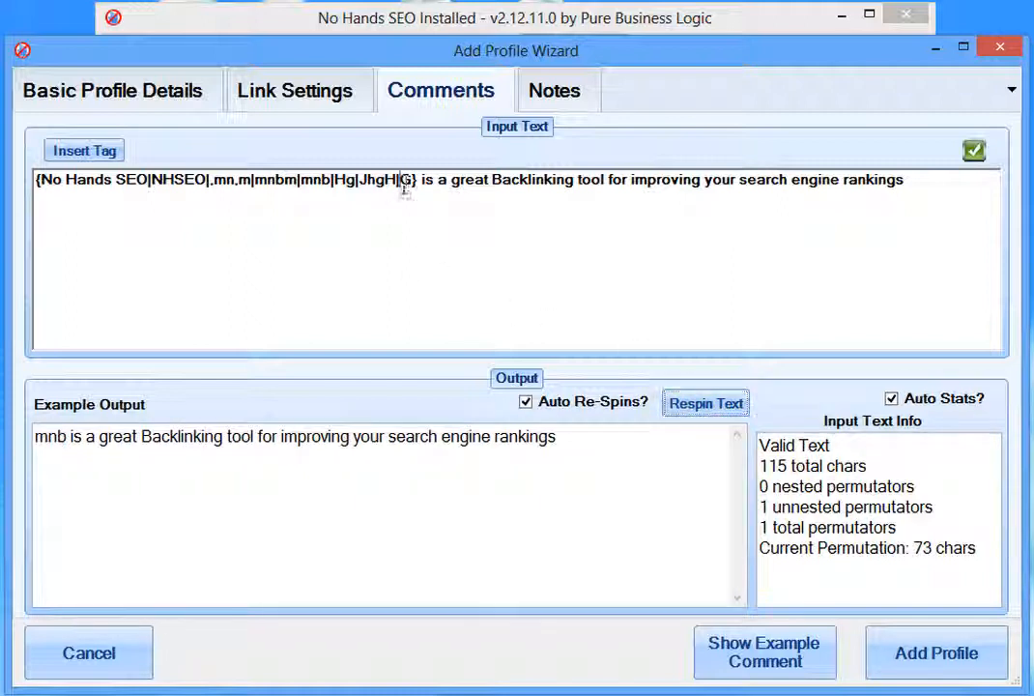
# Step: Remove the filler alternatives and the extra separator so the spin group reads "{No Hands SEO|NHSEO}"
pyautogui.moveTo(414, 180); pyautogui.dragTo(219, 186)
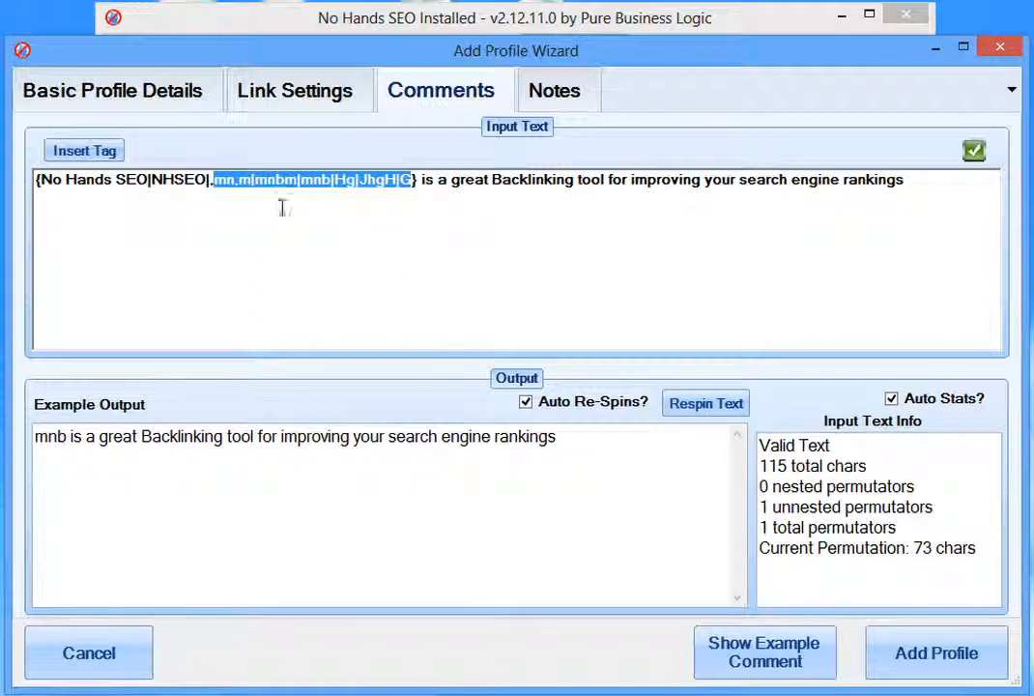
pyautogui.press('Return')
pyautogui.press('BackSpace')
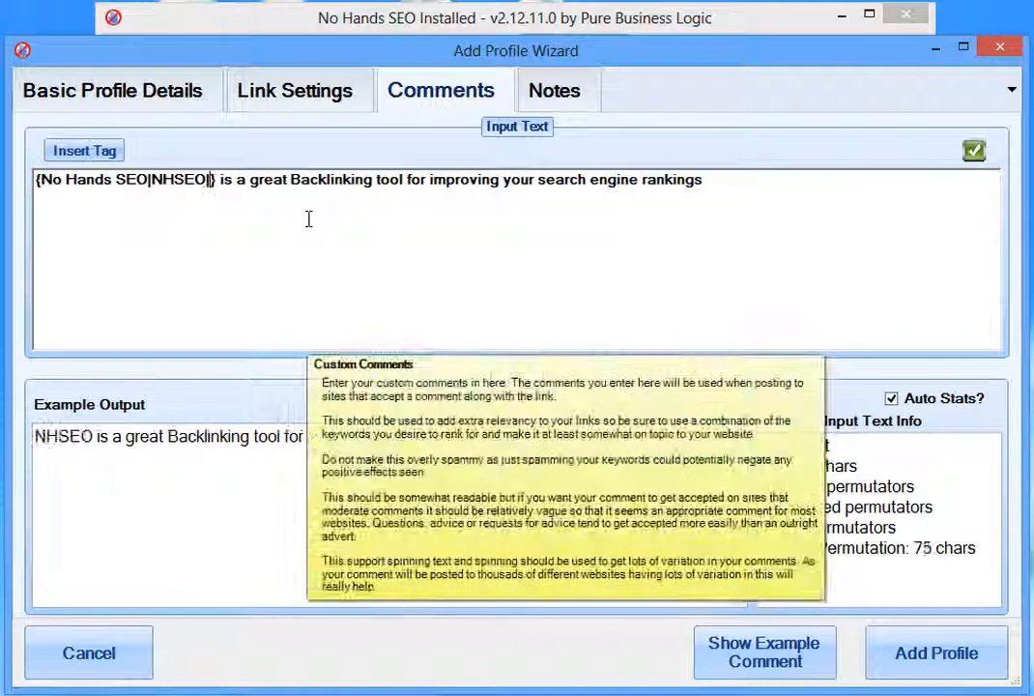
pyautogui.press('BackSpace')
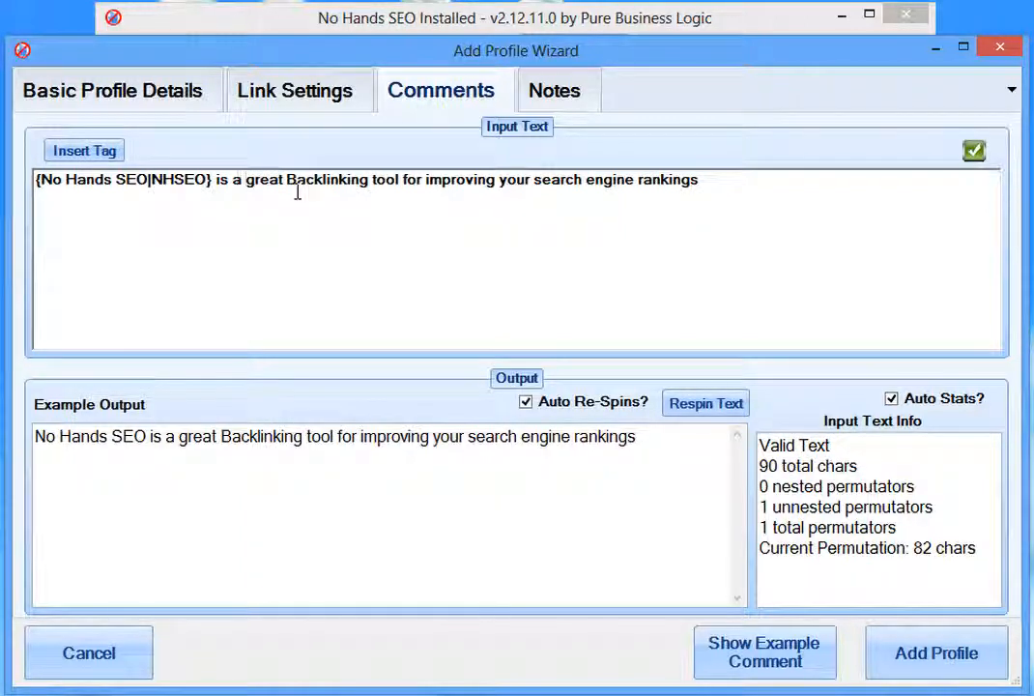
# Step: Turn "great" into the spin group "{great|amazing|brilliant|excellent|easy to use|automated}" in the comment text
pyautogui.write('{')
pyautogui.click(296, 191)
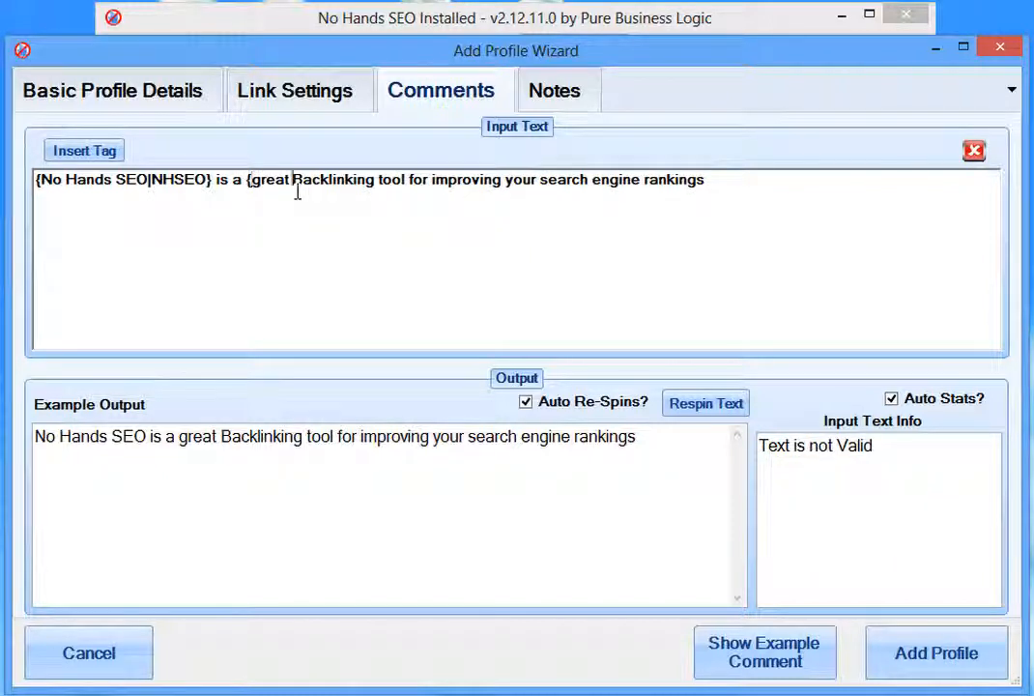
pyautogui.write('|amazing')
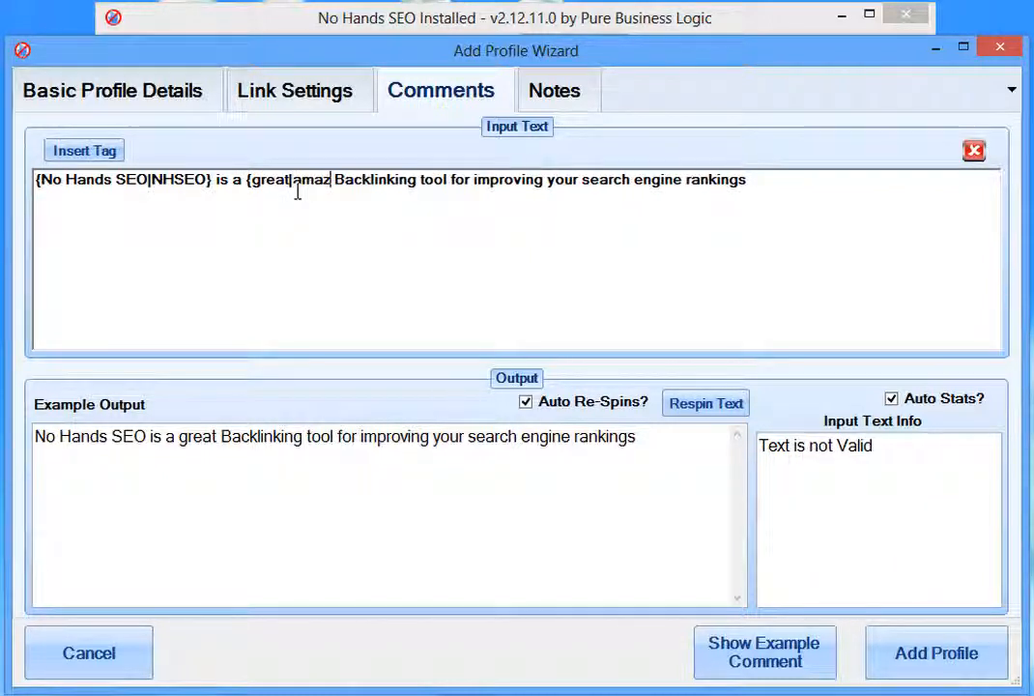
pyautogui.write('|')
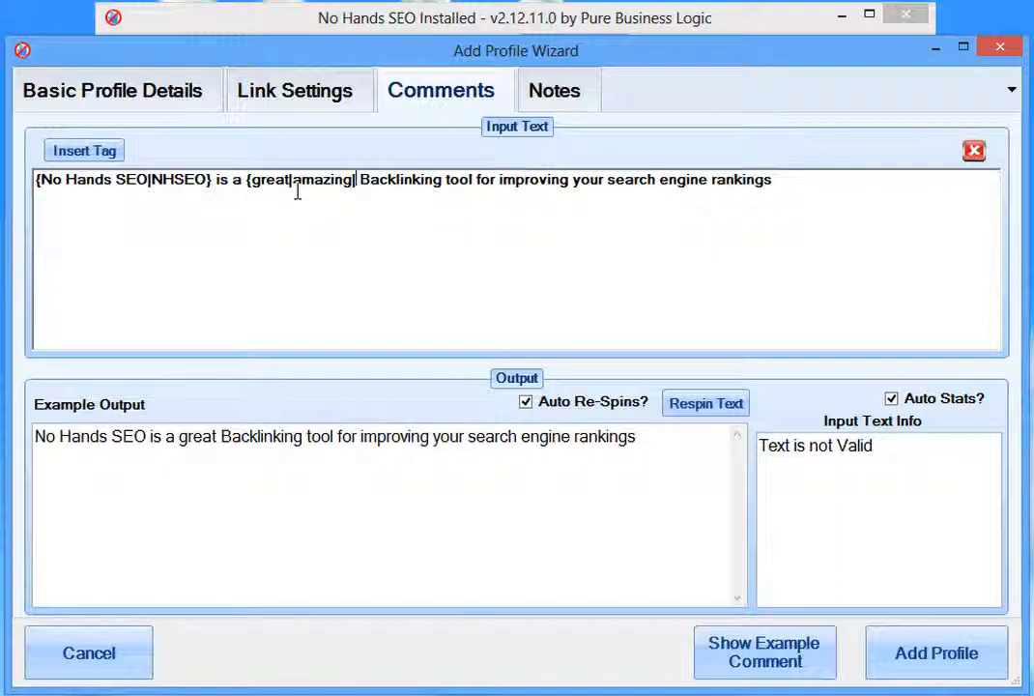
pyautogui.write('brillian')
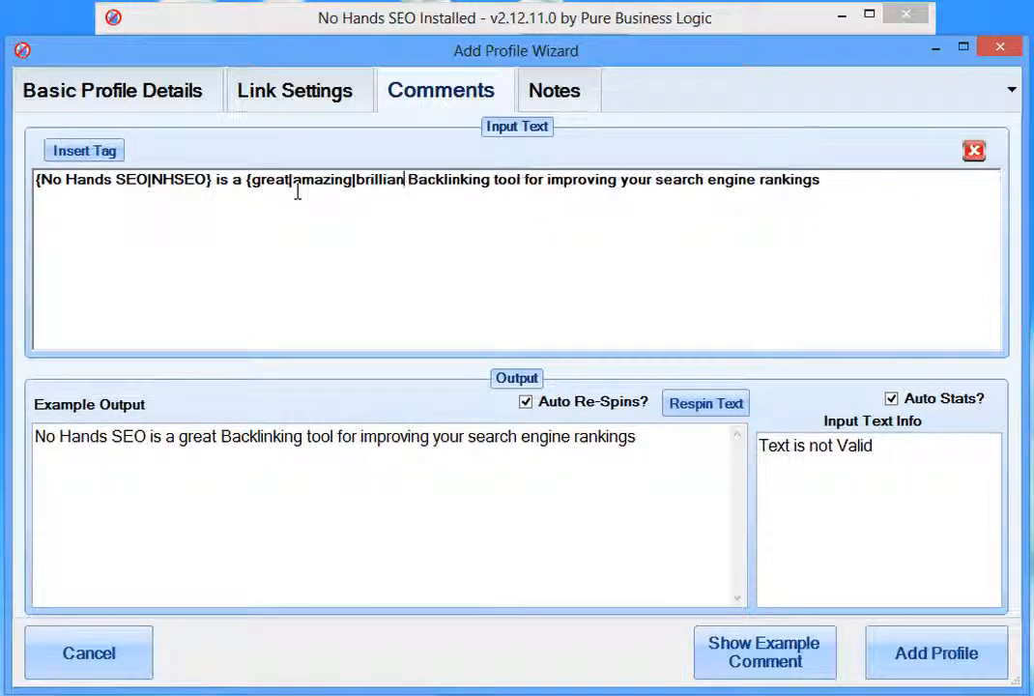
pyautogui.write('t|excell')
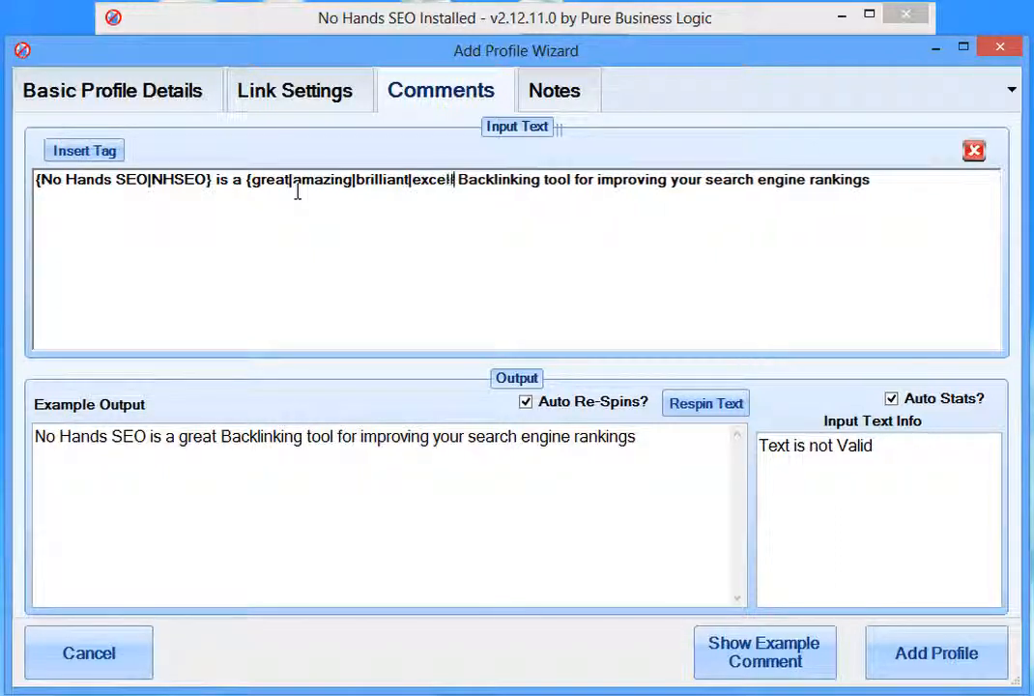
pyautogui.write('ent|easy to use')
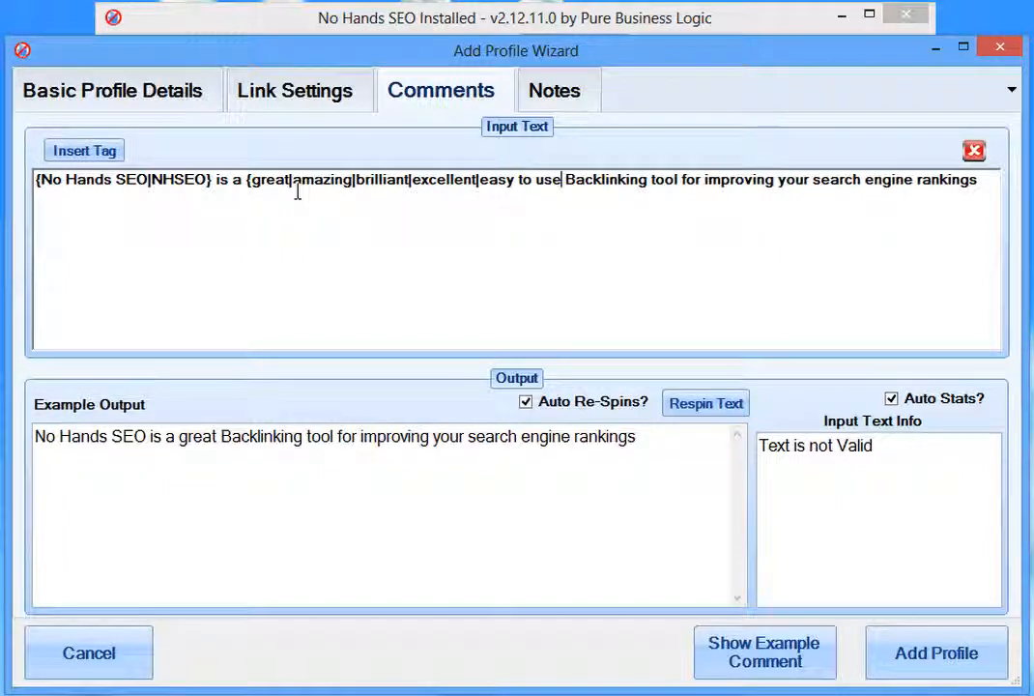
pyautogui.write('|automated')
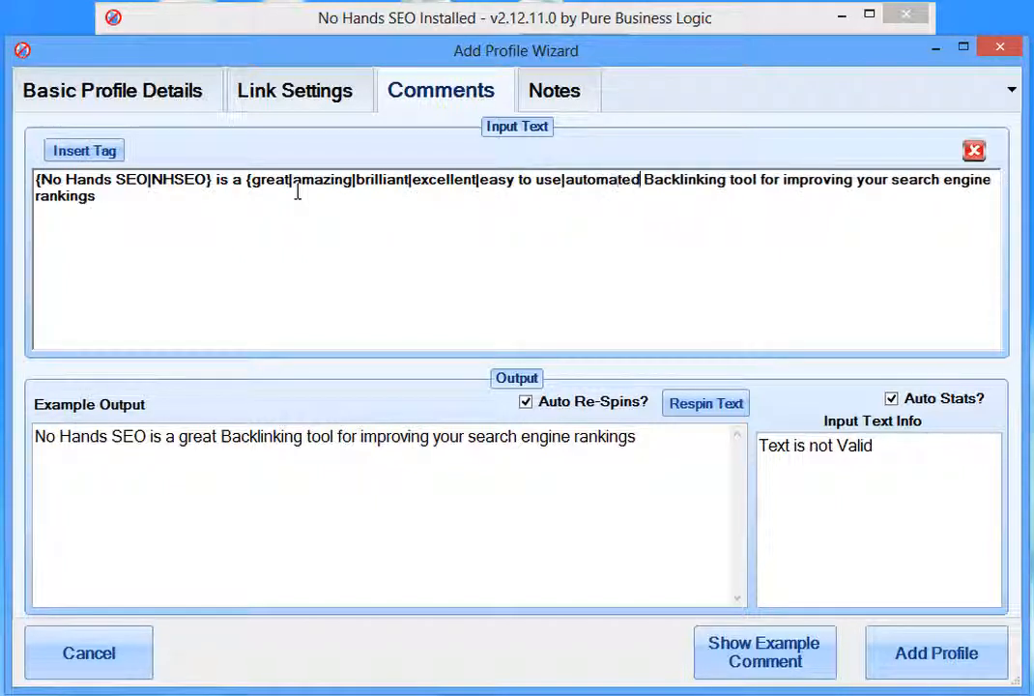
pyautogui.write('} ')
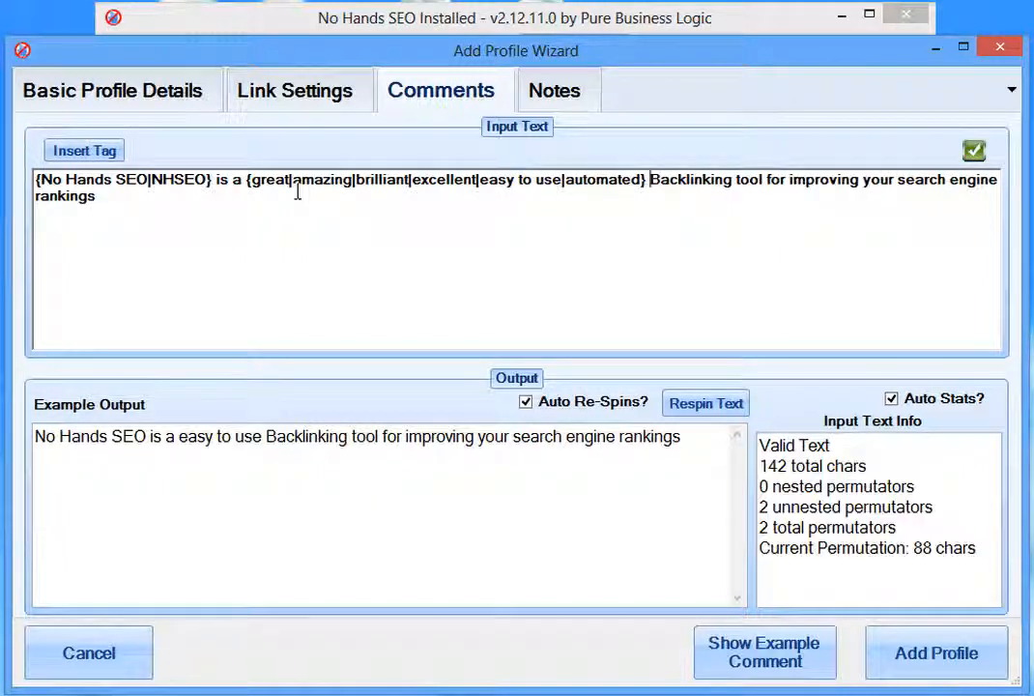
# Step: Open a spin group before "Backlinking tool" and add "SEO Tool" as an alternative
pyautogui.write('{')
pyautogui.hotkey('ctrl', 'Right')
pyautogui.hotkey('ctrl', 'Right')
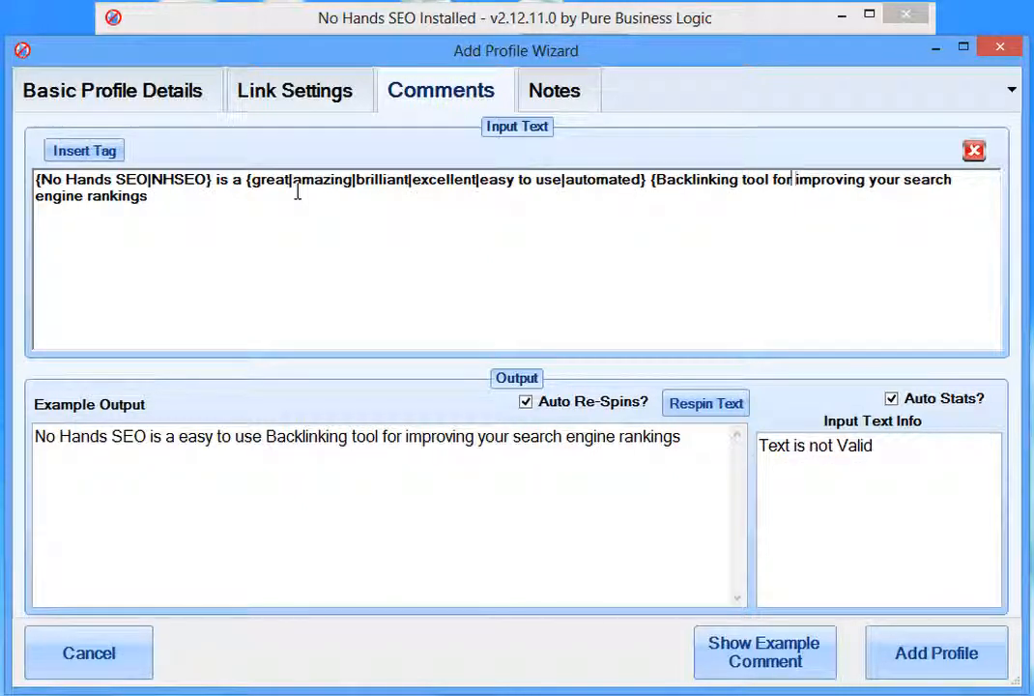
pyautogui.hotkey('ctrl', 'Left')
pyautogui.write('|SEO Tool')
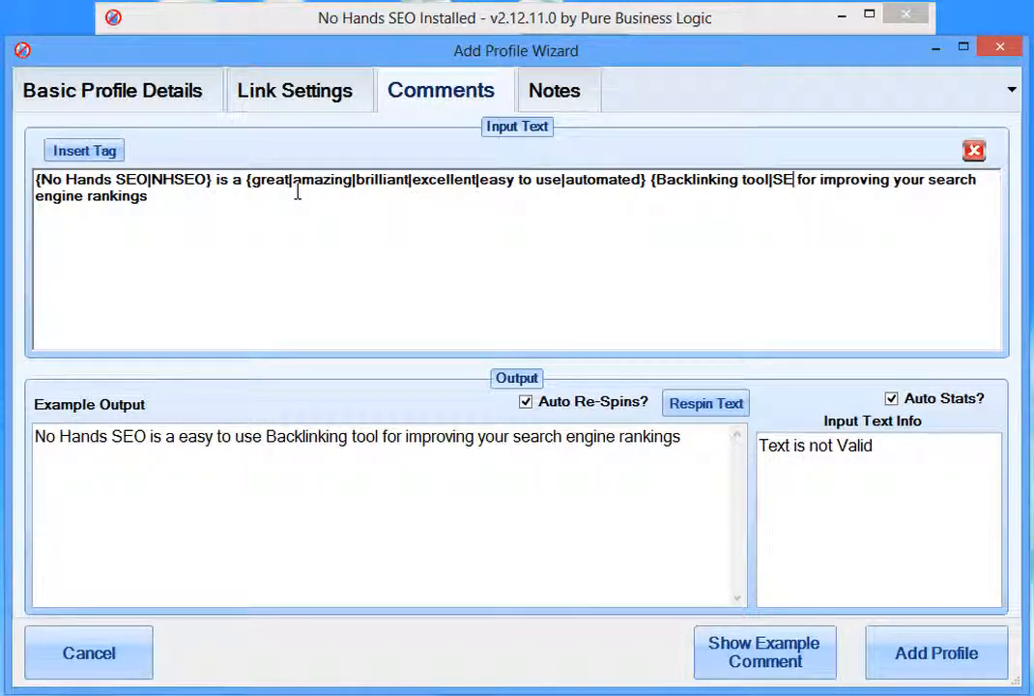
pyautogui.write('}')
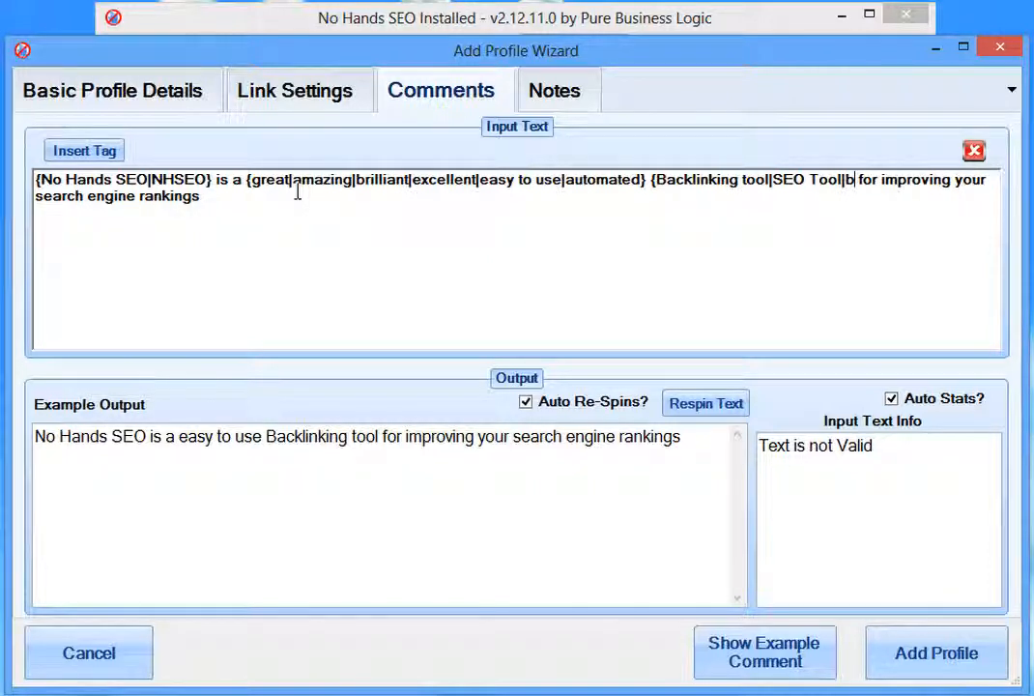
# Step: Rework the unfinished spin group to drop the word "tool" so it reads "{Backlinking|SEO|SEO Backlinking}"
pyautogui.press('BackSpace')
pyautogui.press('BackSpace')
pyautogui.press('BackSpace')
pyautogui.press('BackSpace')
pyautogui.press('BackSpace')
pyautogui.press('BackSpace')
pyautogui.press('BackSpace')
pyautogui.press('BackSpace')
pyautogui.press('BackSpace')
pyautogui.press('BackSpace')
pyautogui.press('BackSpace')
pyautogui.press('BackSpace')
pyautogui.press('BackSpace')
pyautogui.press('BackSpace')
pyautogui.press('BackSpace')
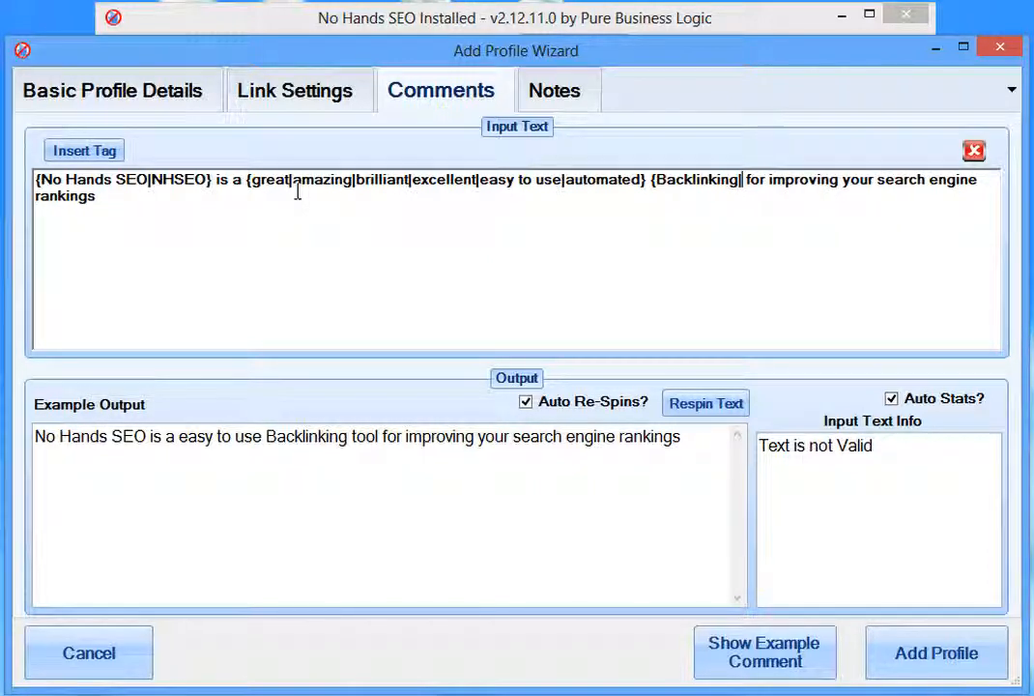
pyautogui.write('|SEO|')
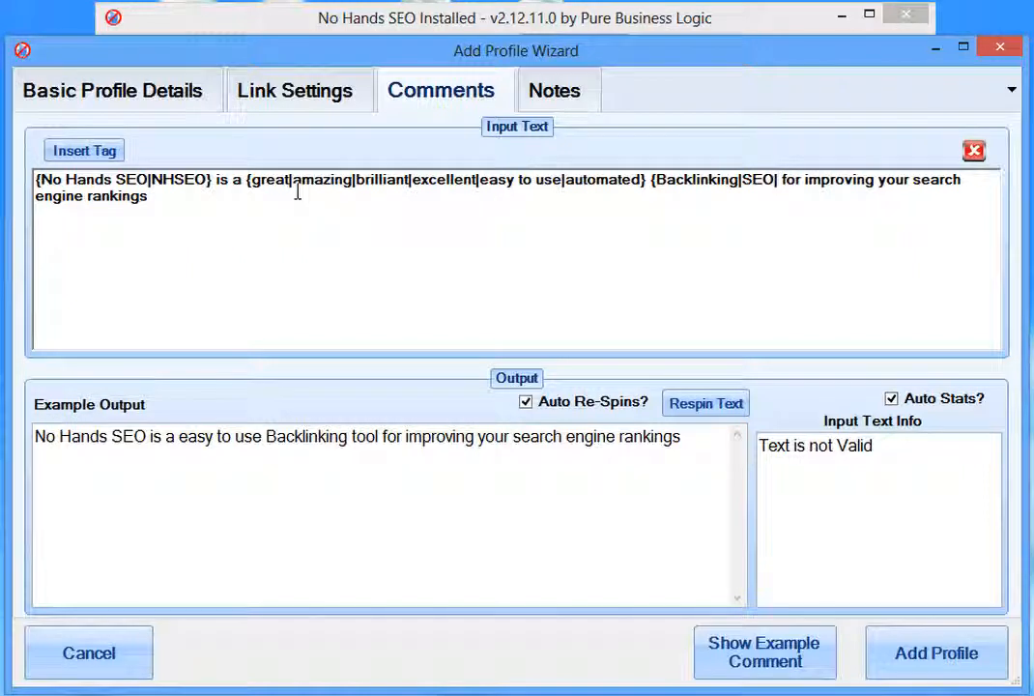
pyautogui.write('SEO Backlinkin')
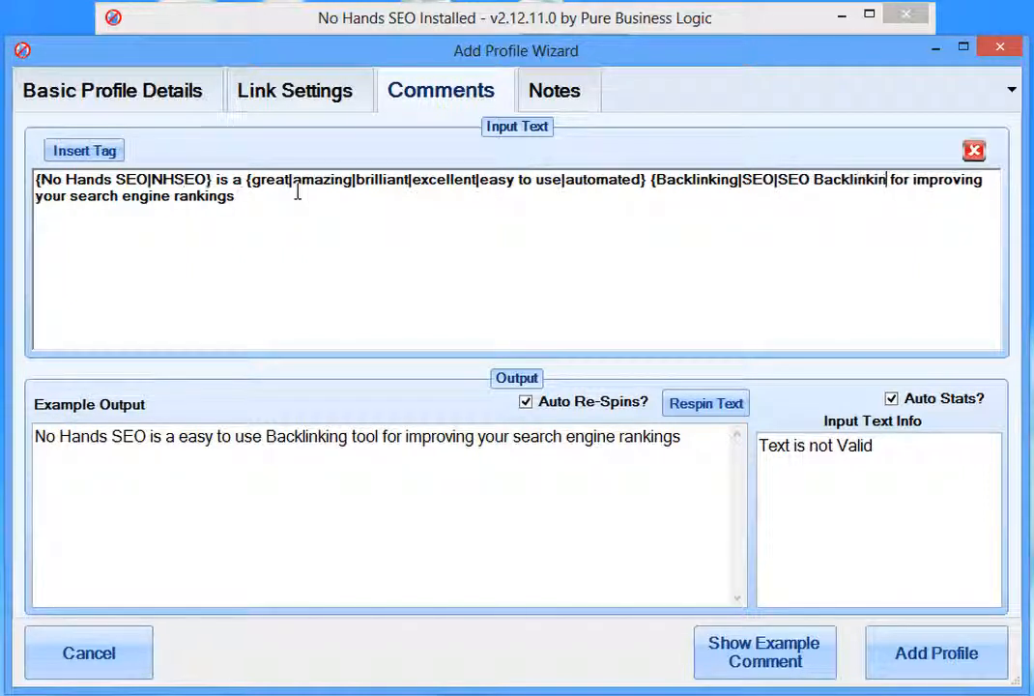
pyautogui.write('g} ')
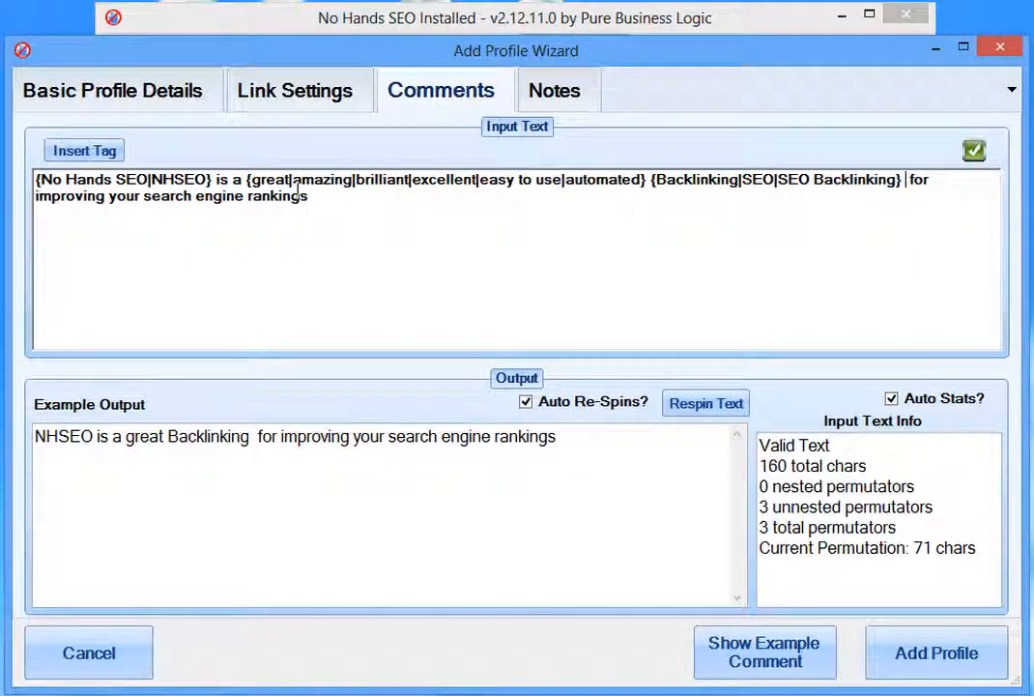
# Step: Insert the spin group "{Tool|App|Application|Software}" between the backlinking group and the word "for"
pyautogui.write('{Tool')
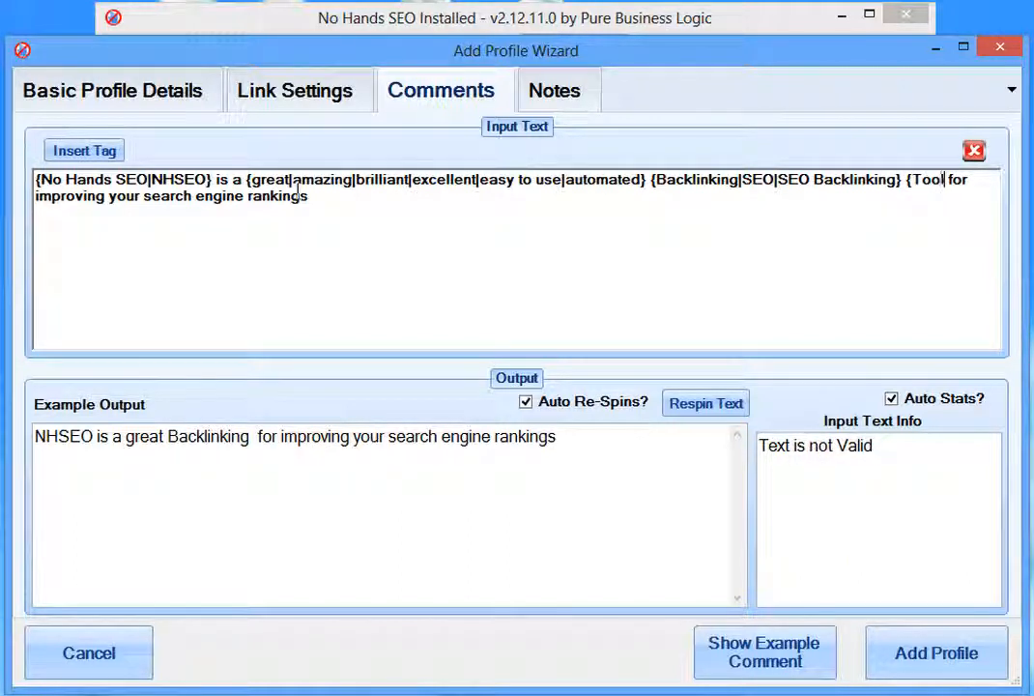
pyautogui.write('|App')
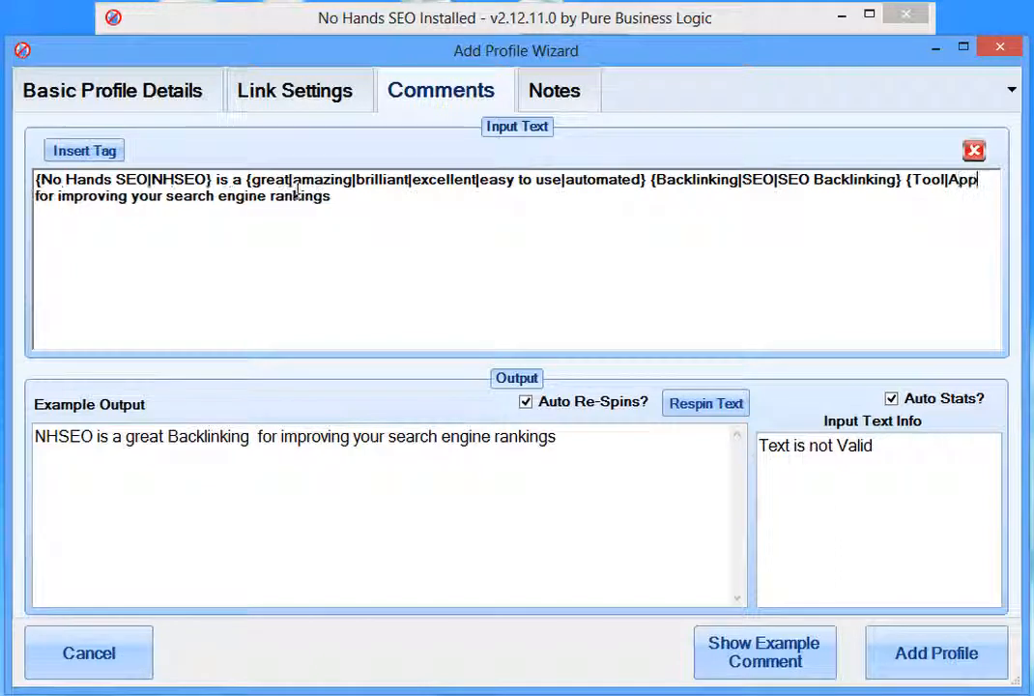
pyautogui.write('|Application|So')
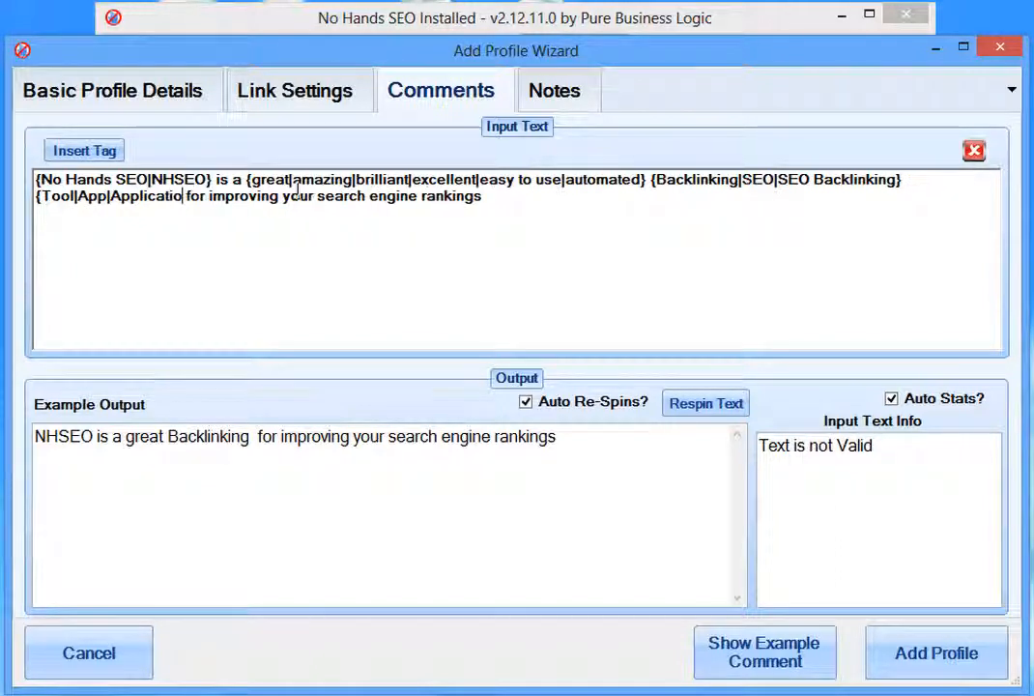
pyautogui.write('ftew')
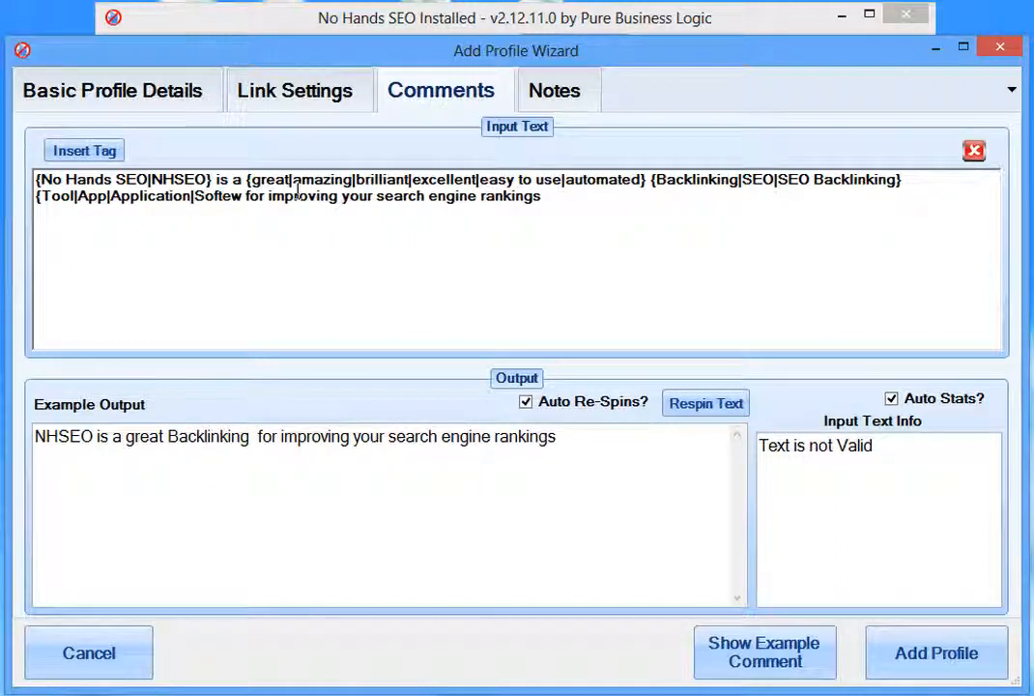
pyautogui.press('BackSpace')
pyautogui.press('BackSpace')
pyautogui.write('ware}')
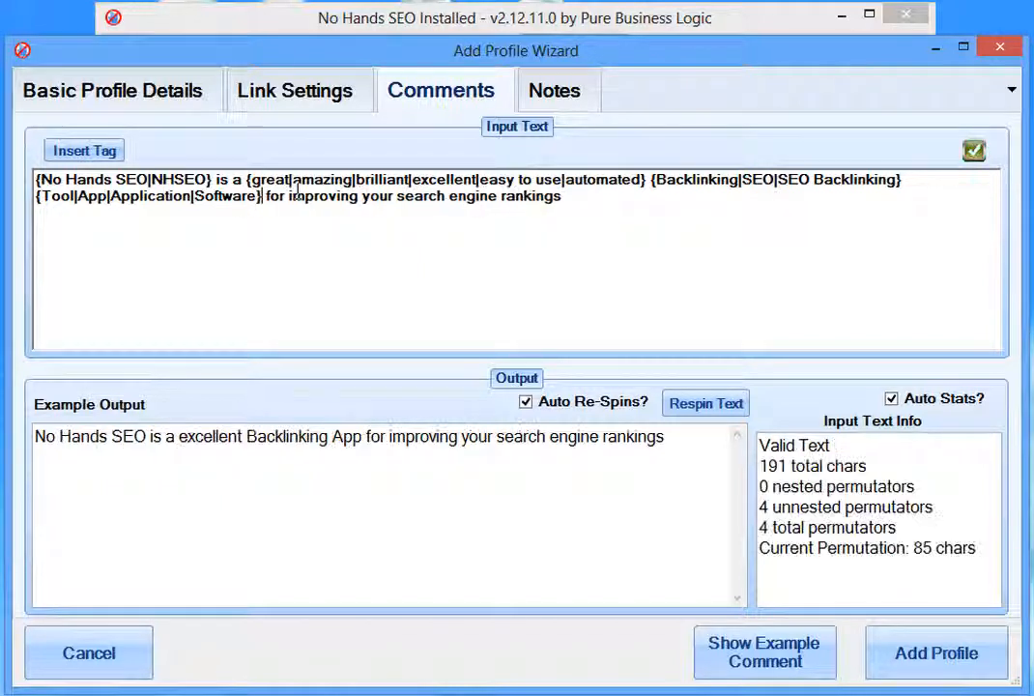
# Step: Turn "improving" into the spin group "{improving|bettering|bolstering|solidifying}" and review the sentence in the example output
pyautogui.click(294, 193)
pyautogui.write('{improving')
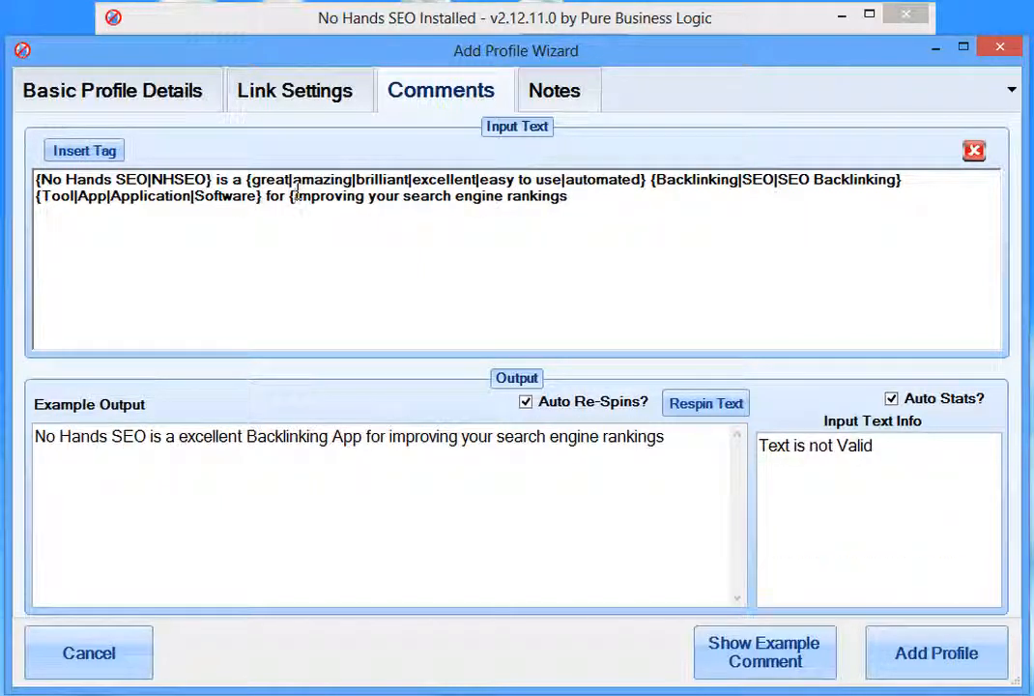
pyautogui.write('|bettering')
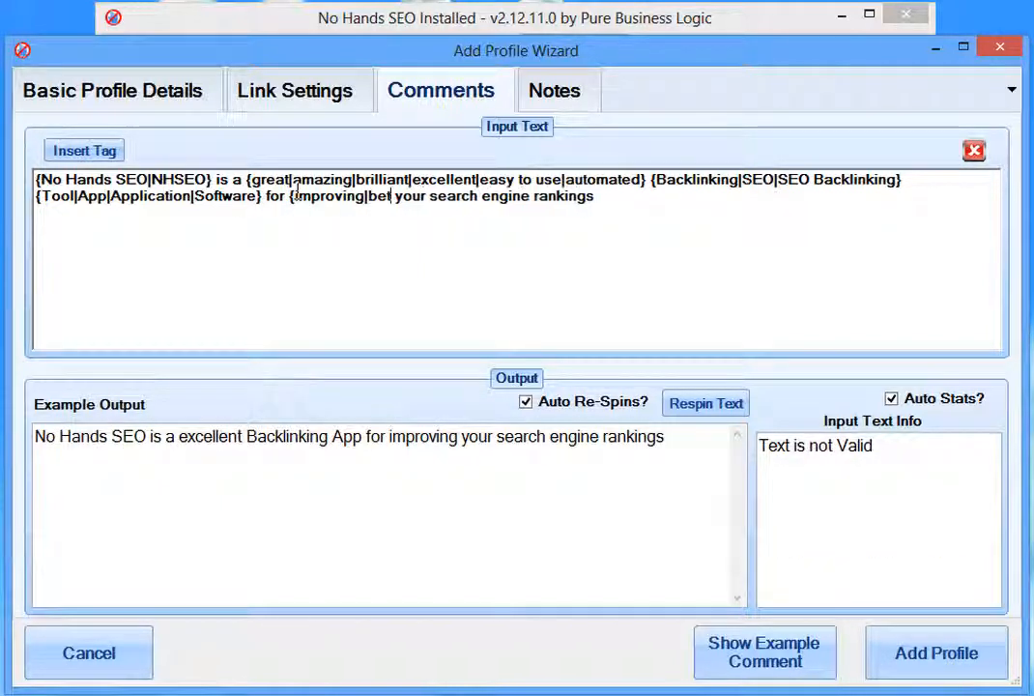
pyautogui.write('|bolsterin')
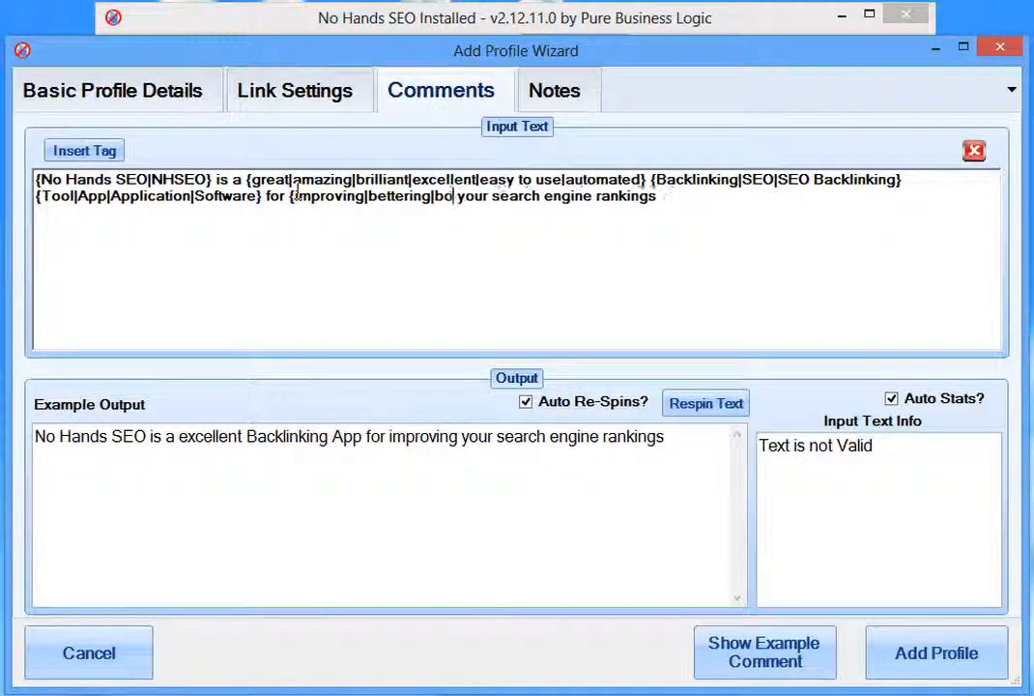
pyautogui.write('g|')
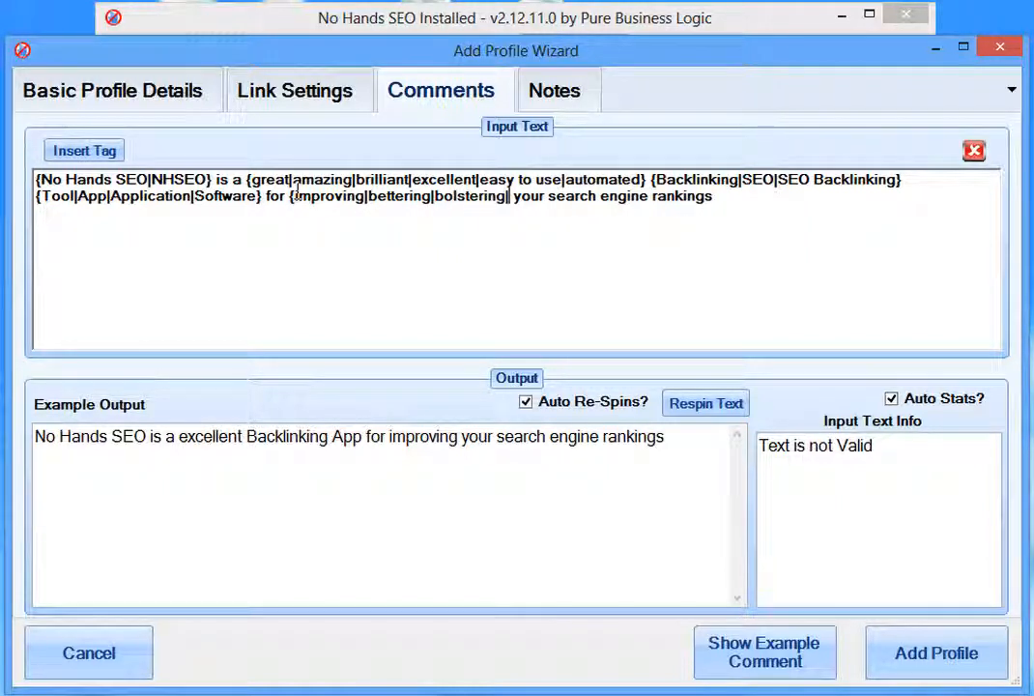
pyautogui.write('solidifying')
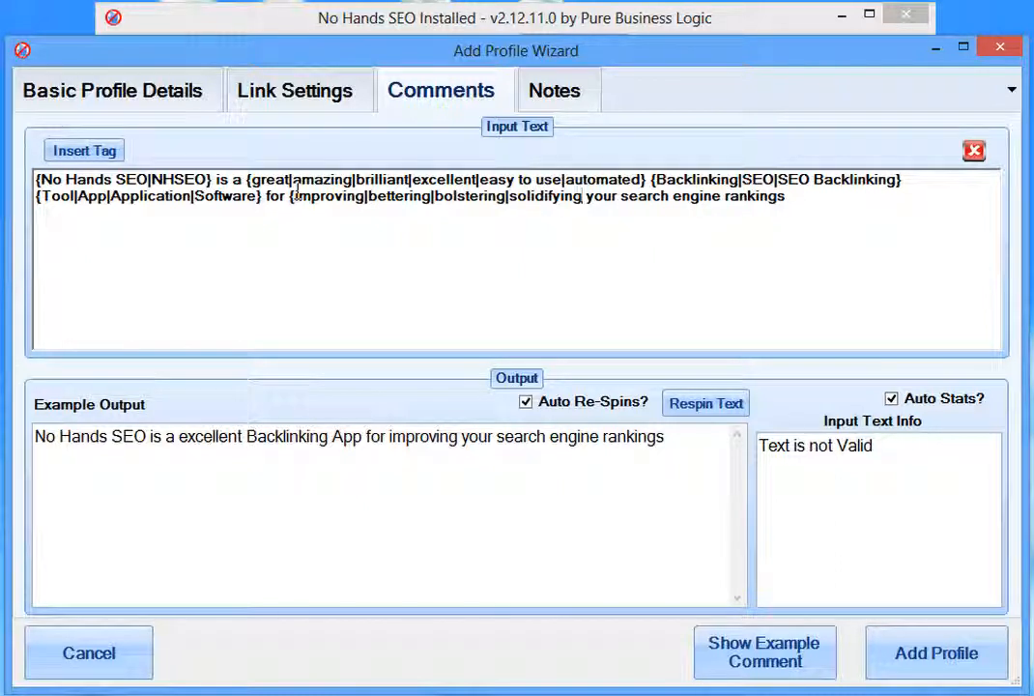
pyautogui.write('}')
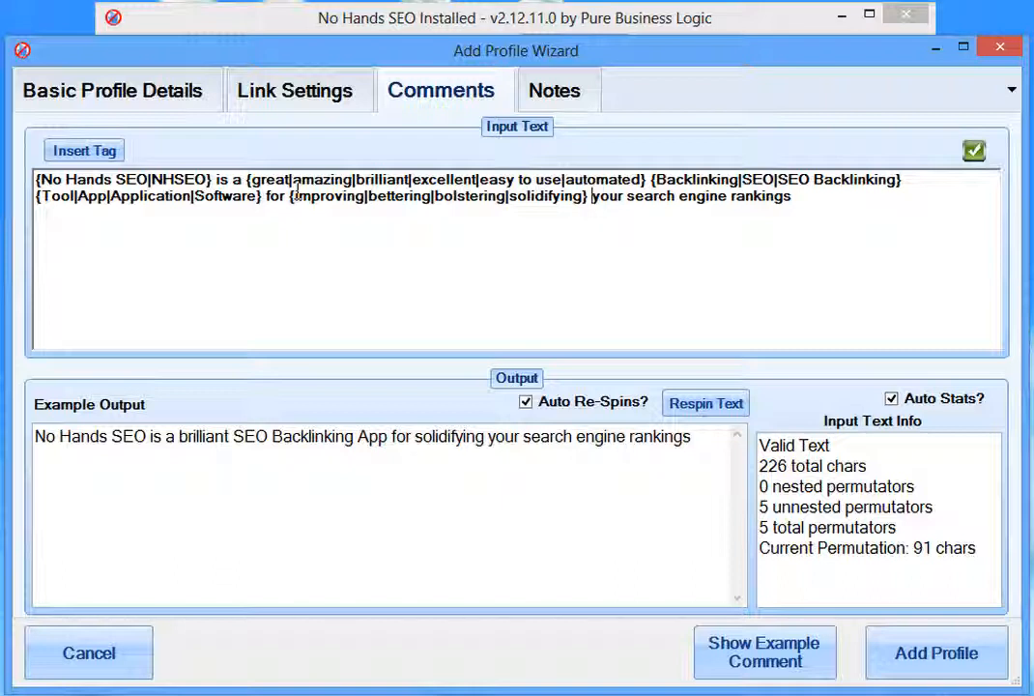
pyautogui.moveTo(35, 436); pyautogui.dragTo(680, 457)
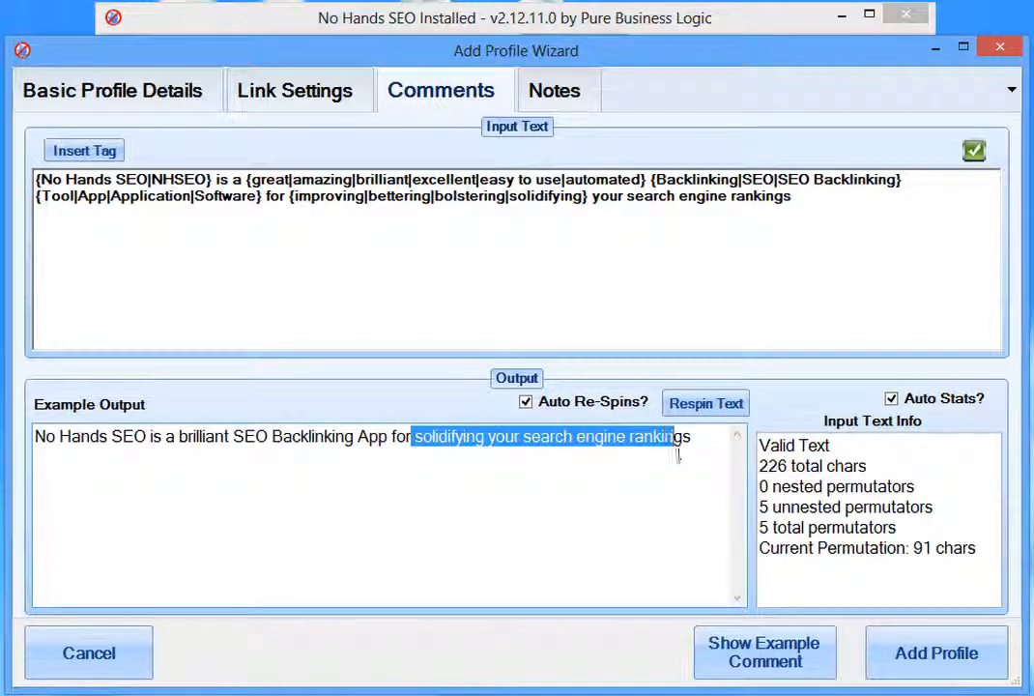
pyautogui.click(703, 449)
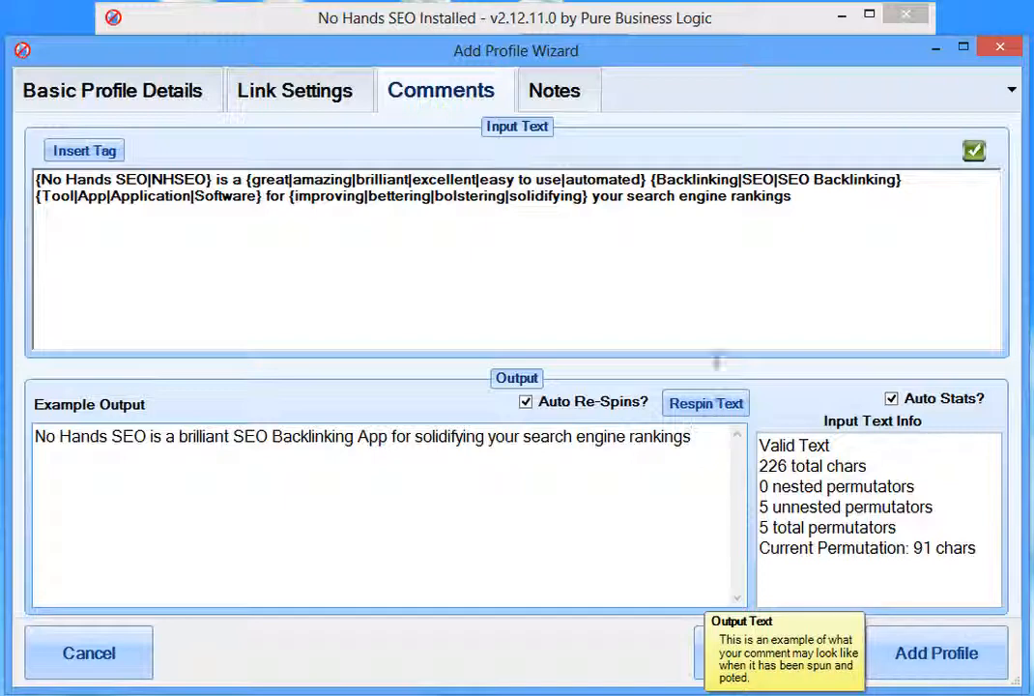
# Step: Turn "search engine rankings" in the first comment into the spin group "{search engine rankings|rankings|search positions|position in the search rankings}"
pyautogui.click(627, 198)
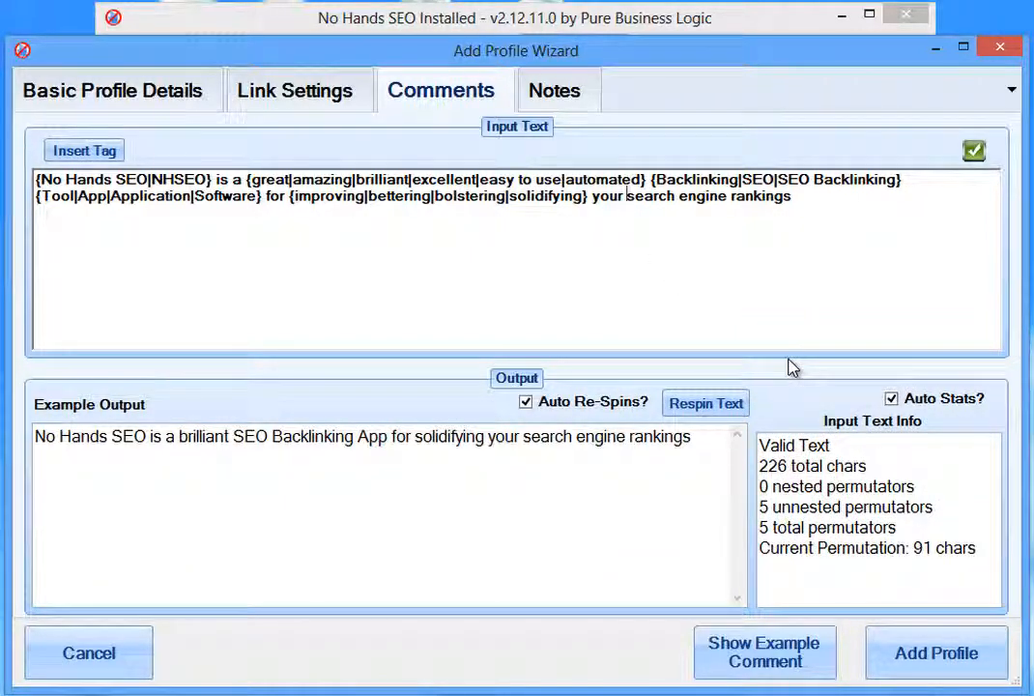
pyautogui.write('{')
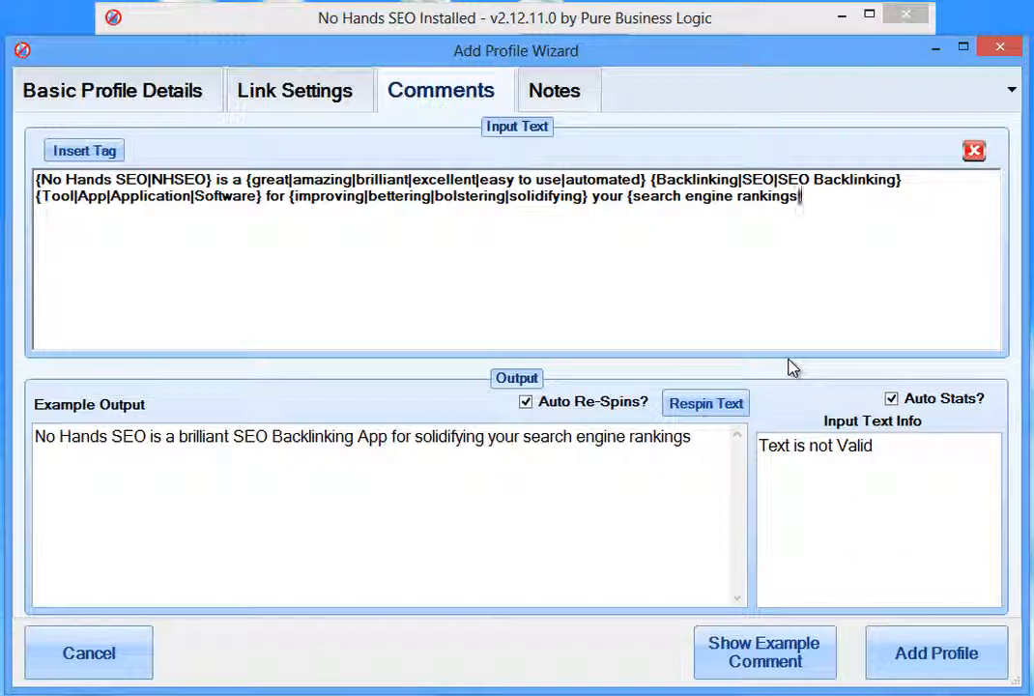
pyautogui.write('|rankings')
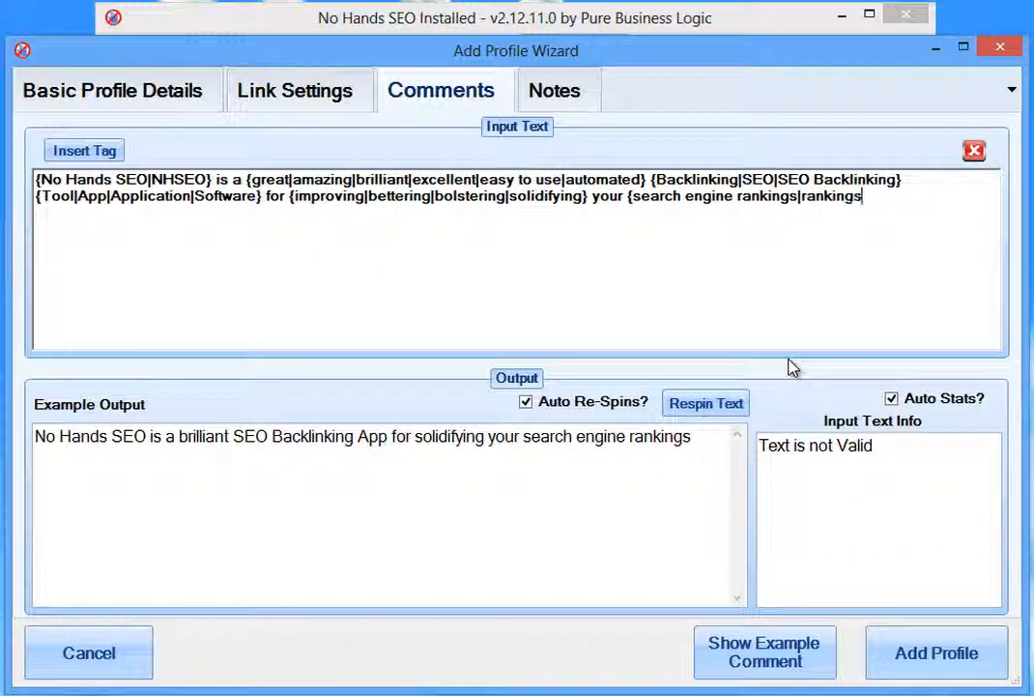
pyautogui.write('|search posi')
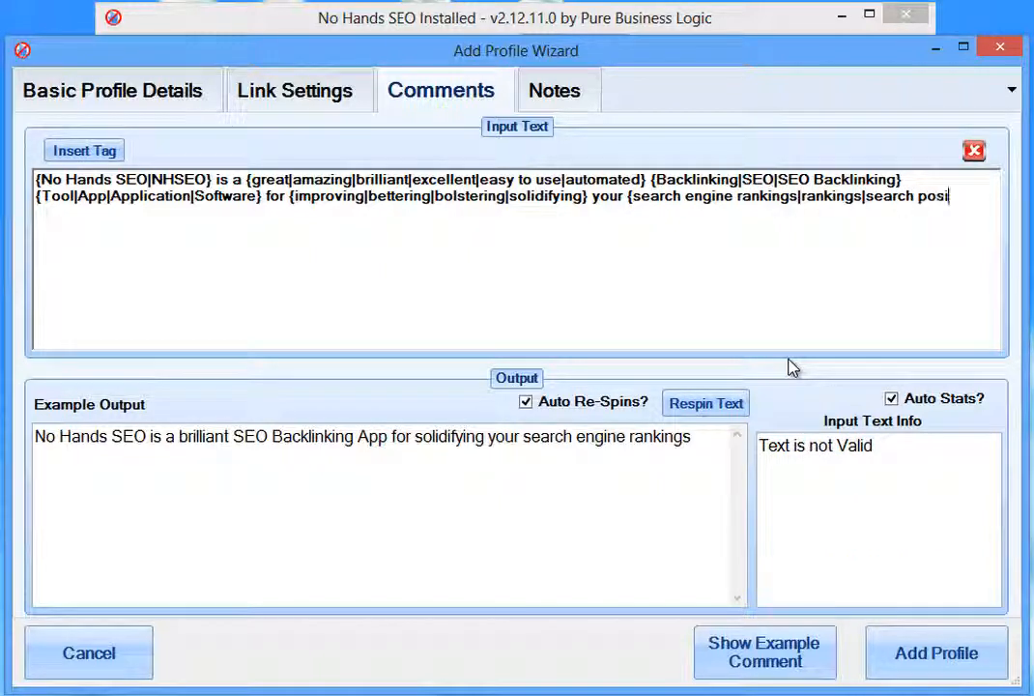
pyautogui.write('tions|po')
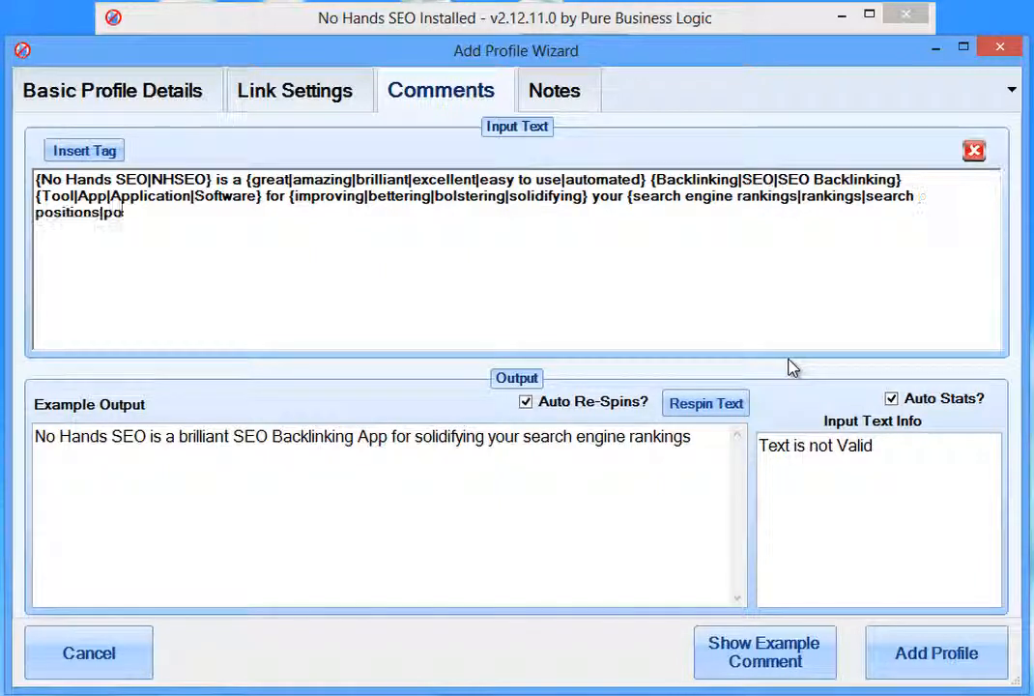
pyautogui.write('sition i')
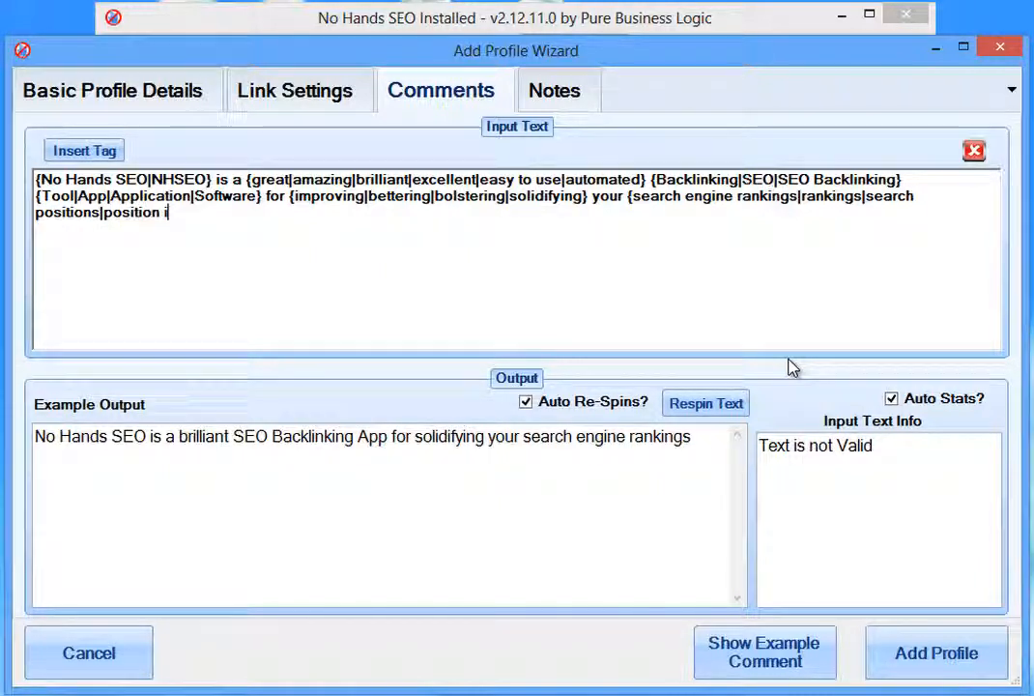
pyautogui.write('n the search en')
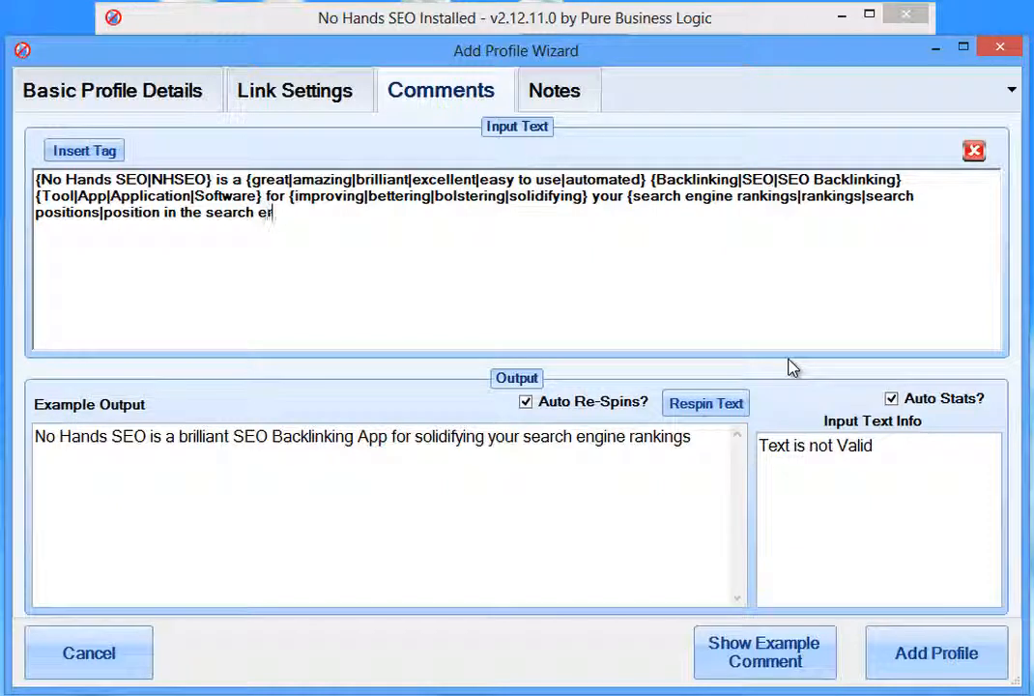
pyautogui.write('ankings')
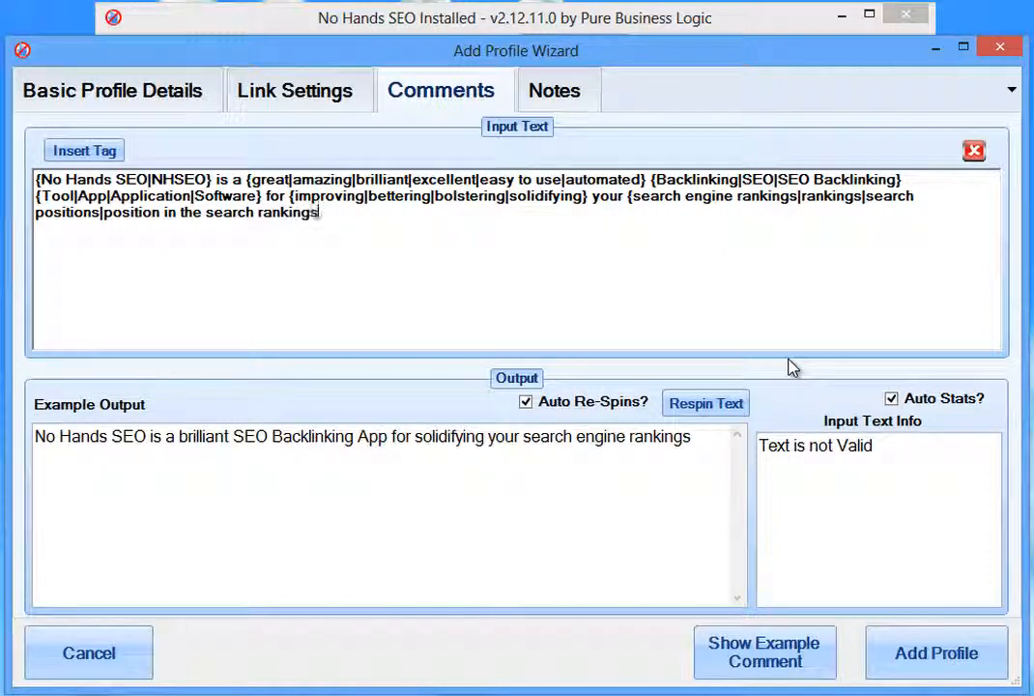
pyautogui.write('}')
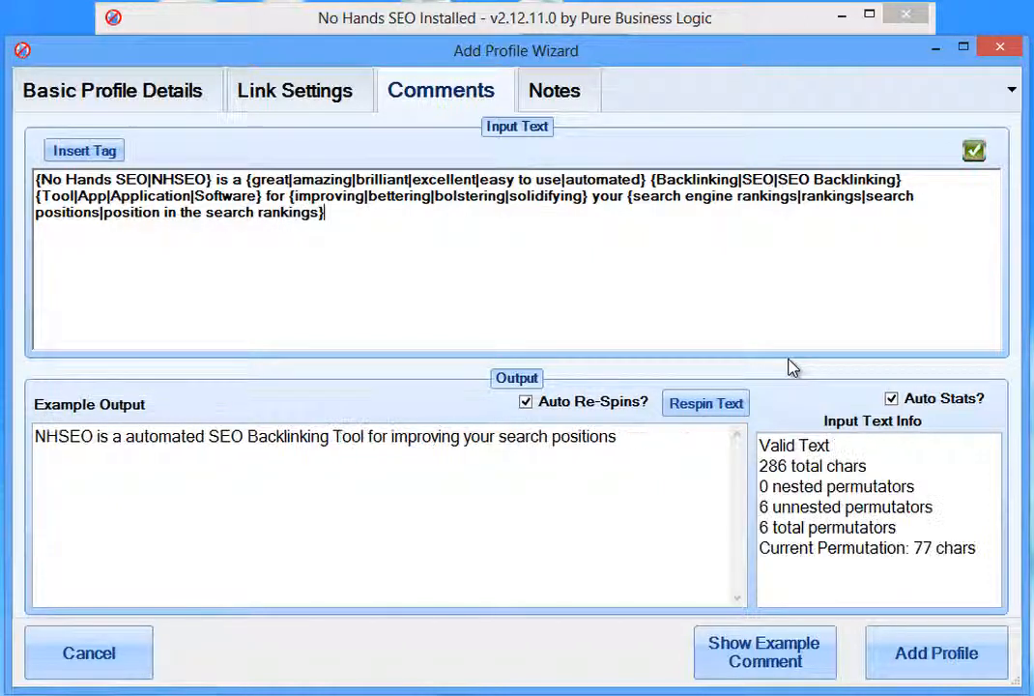
# Step: Respin the comment repeatedly to review different variations in the example output
pyautogui.click(726, 412)
pyautogui.click(726, 412)
pyautogui.click(726, 412)
pyautogui.click(726, 412)
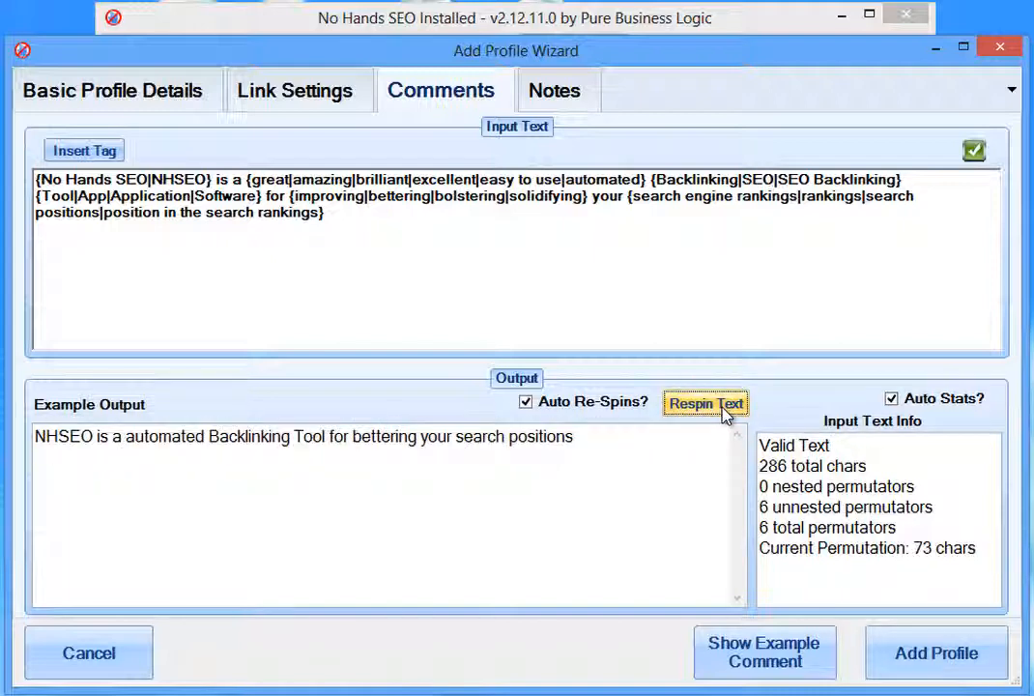
pyautogui.click(725, 412)
pyautogui.click(726, 411)
pyautogui.click(725, 412)
pyautogui.click(725, 412)
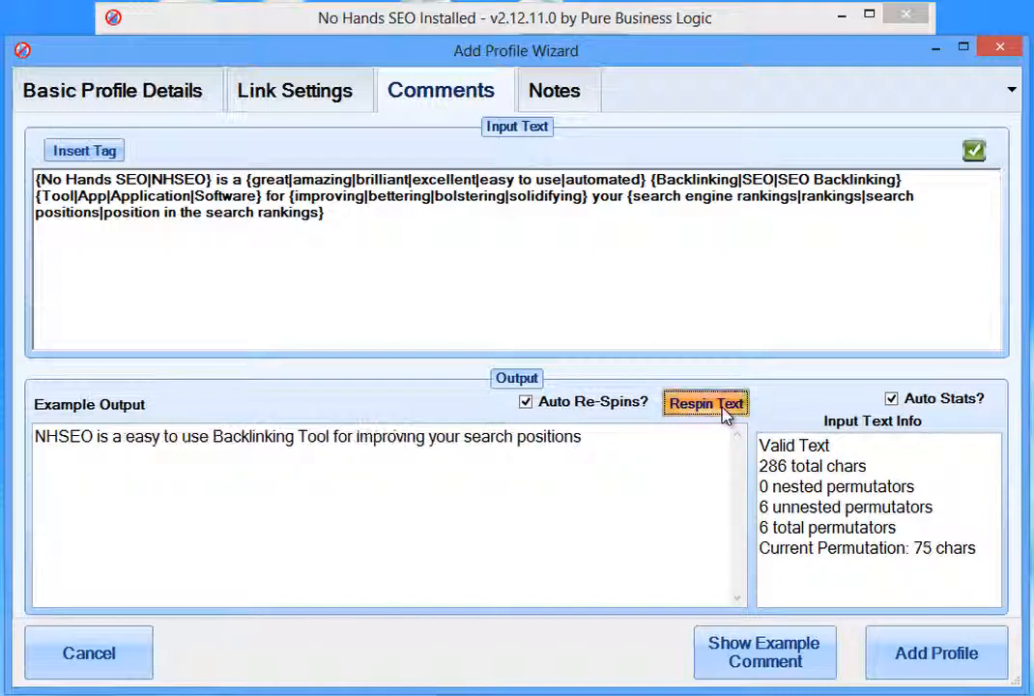
pyautogui.click(726, 412)
pyautogui.click(725, 412)
pyautogui.click(726, 412)
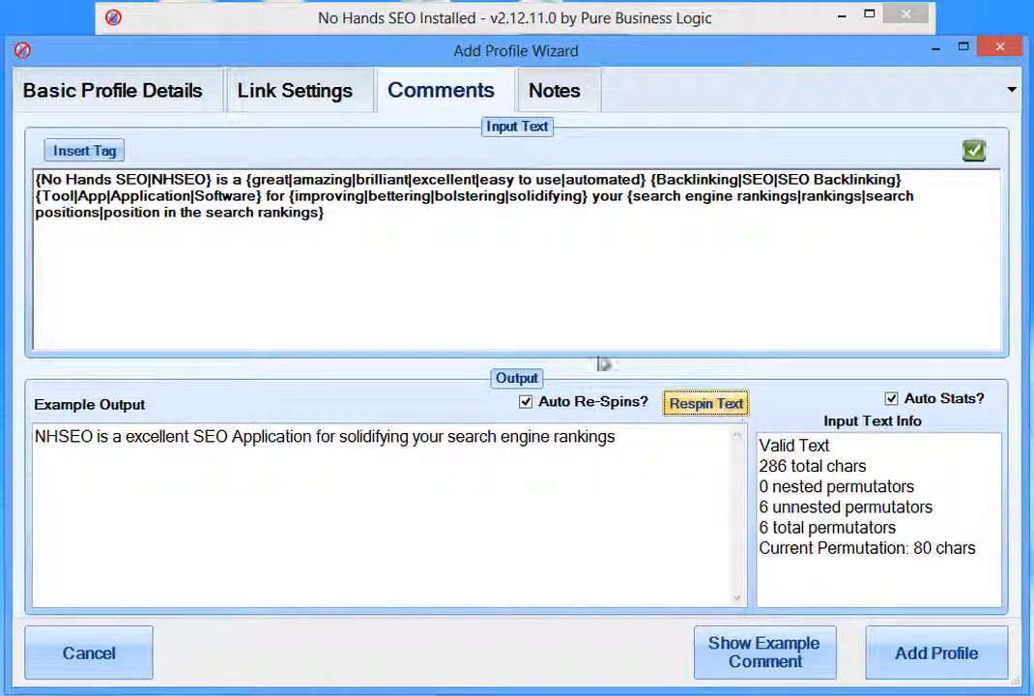
# Step: Add a second comment on a new line: "For improving your search engine rankings I like to use an SEO Tool like No Hands SEO"
pyautogui.moveTo(365, 254)
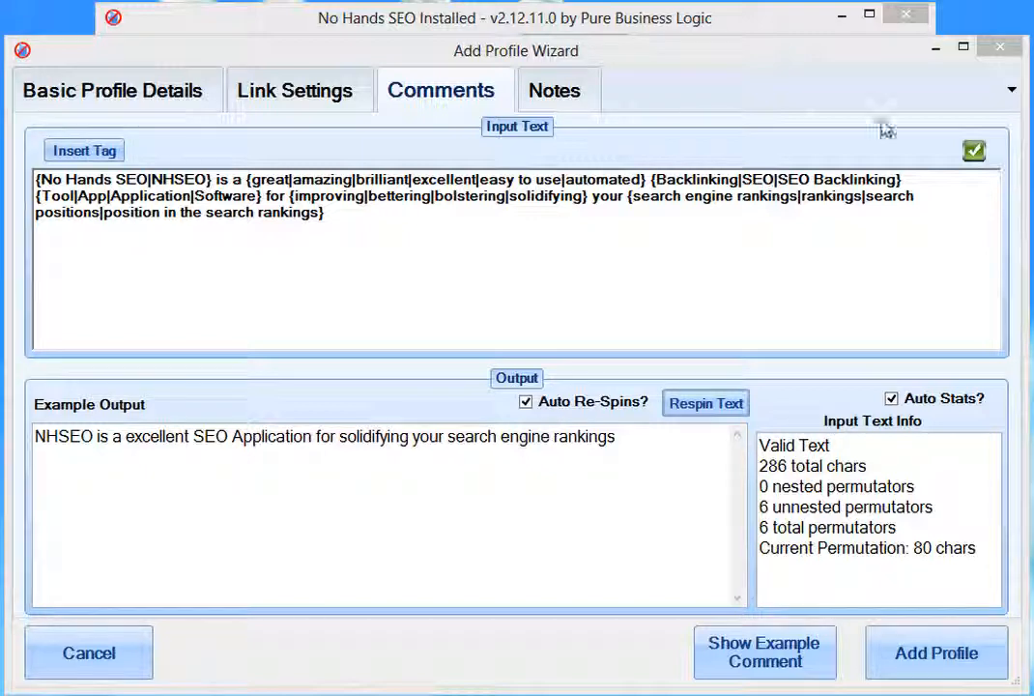
pyautogui.click(498, 254)
pyautogui.press('Return')
pyautogui.write('For improving your search engine rankings I like to use an SEO Tool like No Hands SEO')
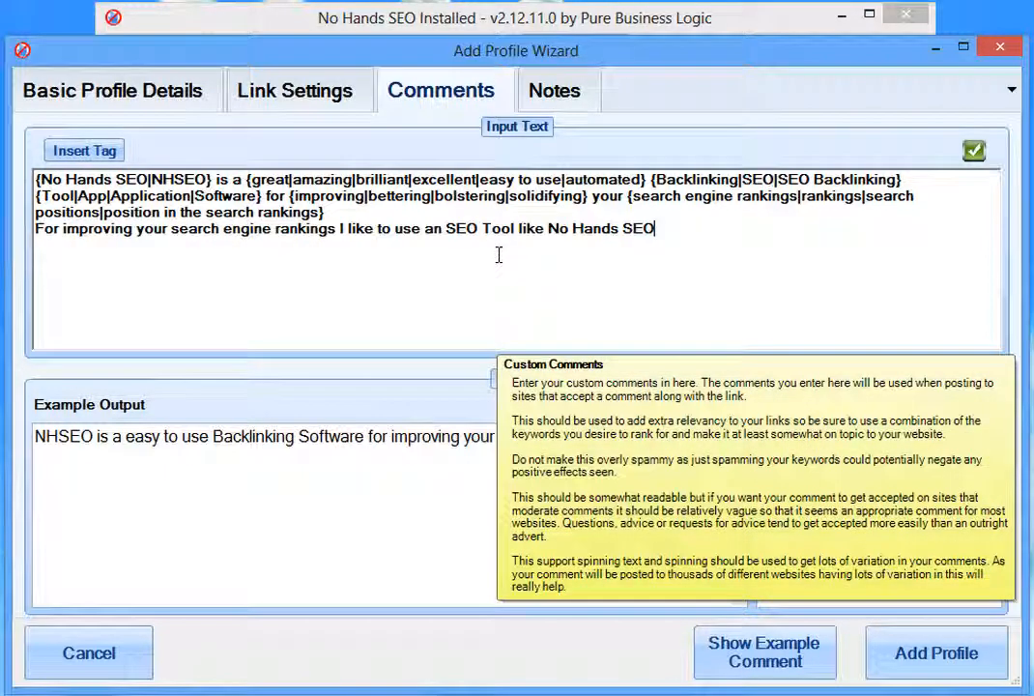
# Step: Try a blank line between the two comments, and remove it again
pyautogui.click(333, 211)
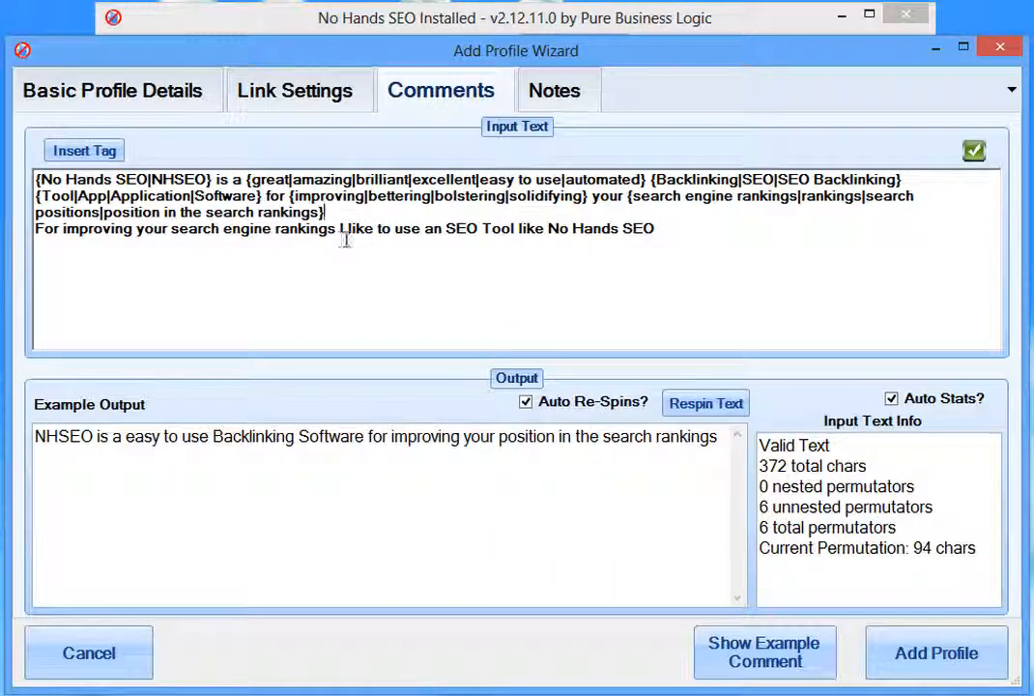
pyautogui.press('Return')
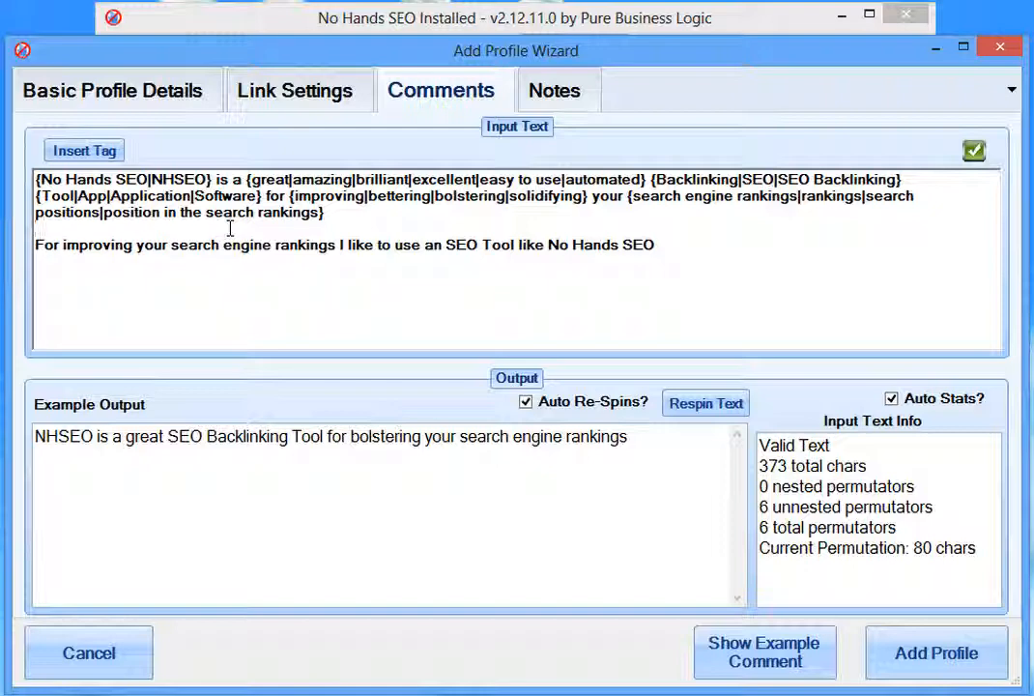
pyautogui.press('BackSpace')
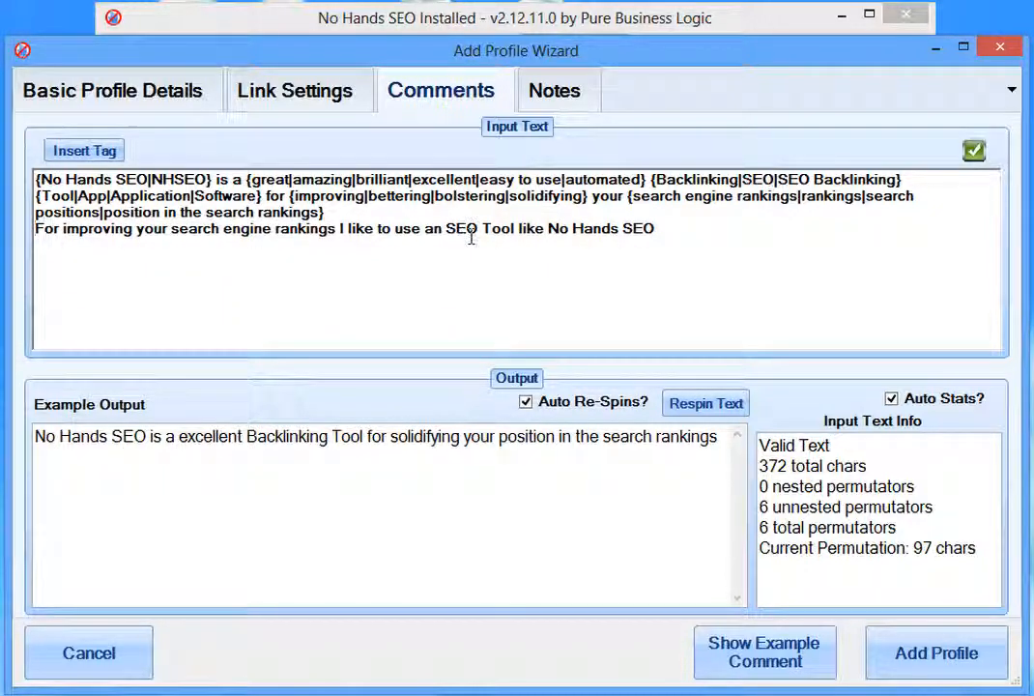
# Step: Turn "For" at the start of the second comment into the spin group "{For|When}"
pyautogui.moveTo(471, 236)
pyautogui.write('{For')
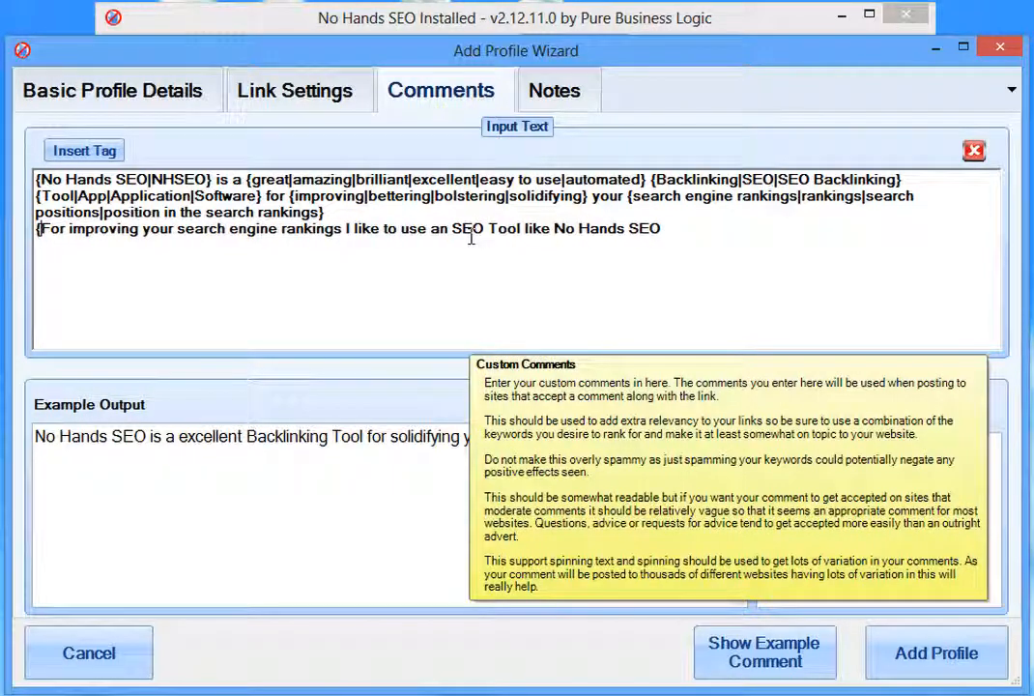
pyautogui.write('|When')
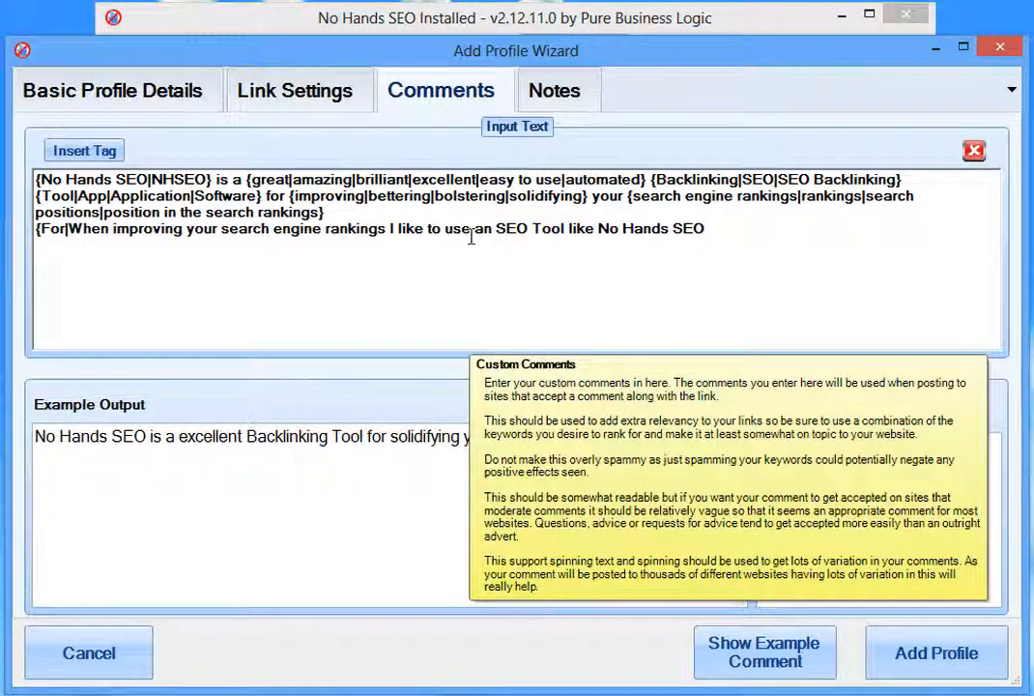
pyautogui.write('} ')
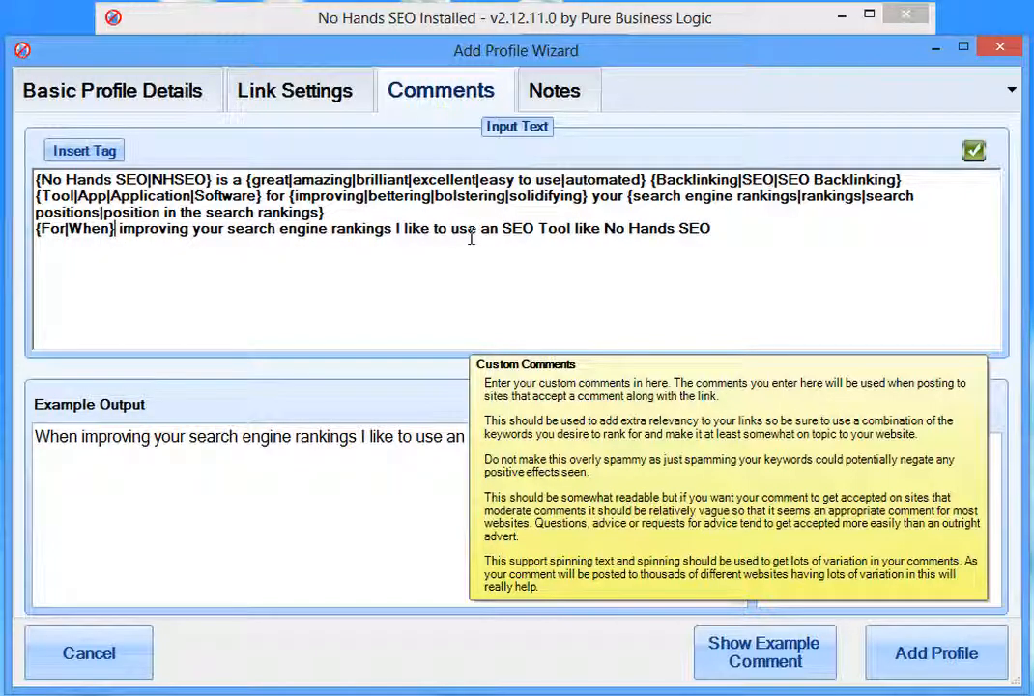
# Step: Turn "improving your" in the second comment into the spin group "{improving your|getting better}"
pyautogui.write('{')
pyautogui.hotkey('ctrl', 'Right')
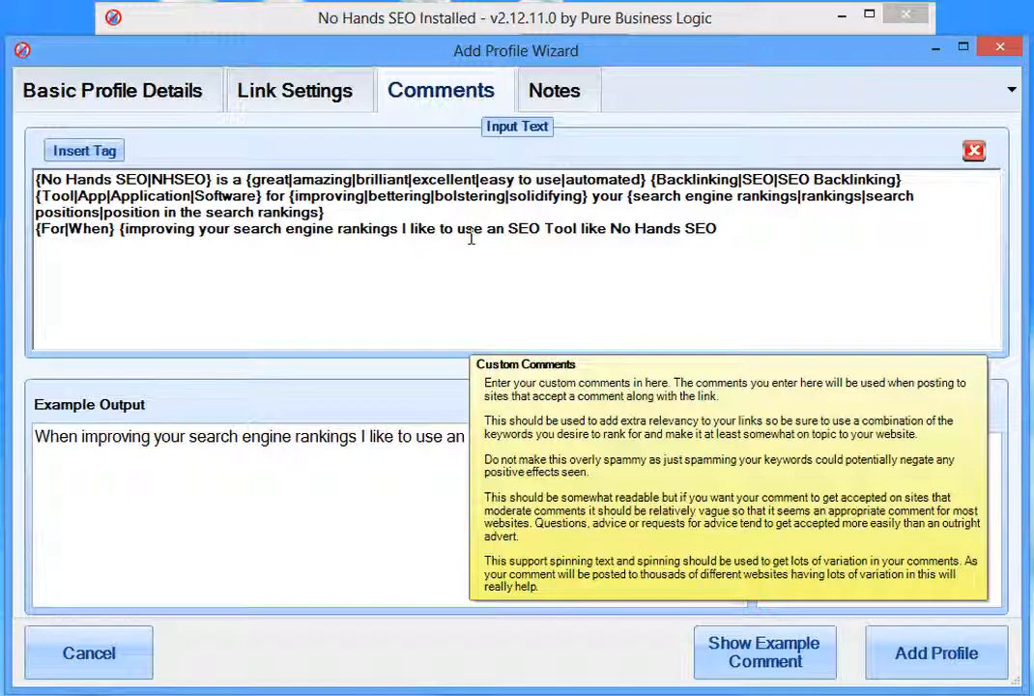
pyautogui.write('|getting better')
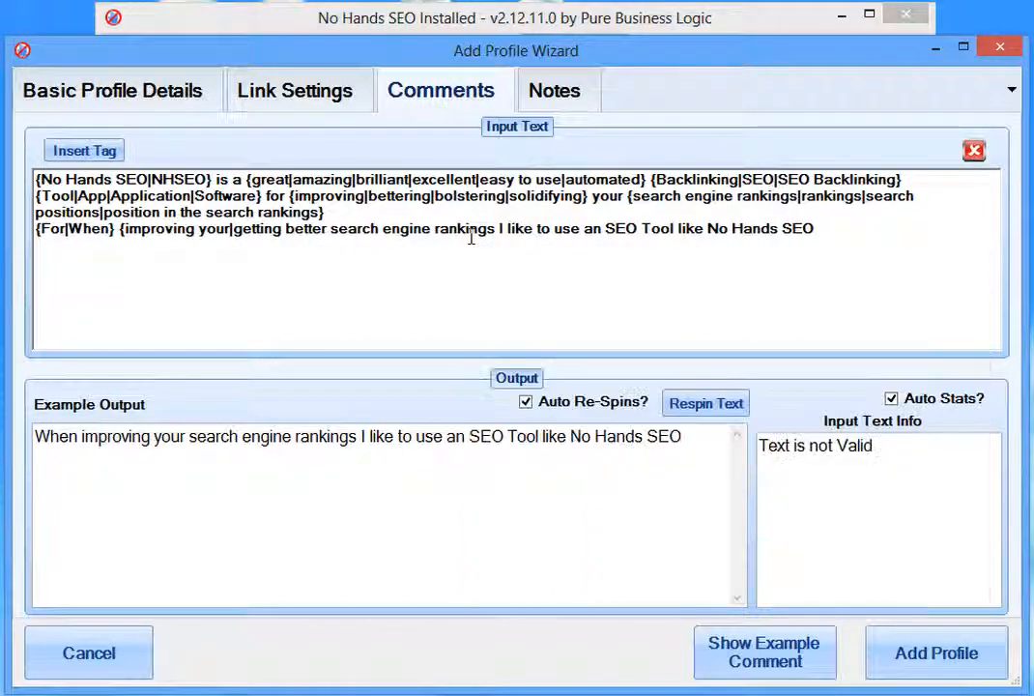
pyautogui.write('}')
# Step: Turn "search engine rankings" in the second comment into "{search engine rankings|search engine positions|rankings|ranking in google}"
pyautogui.press('Right')
pyautogui.write('{search engine rankings')
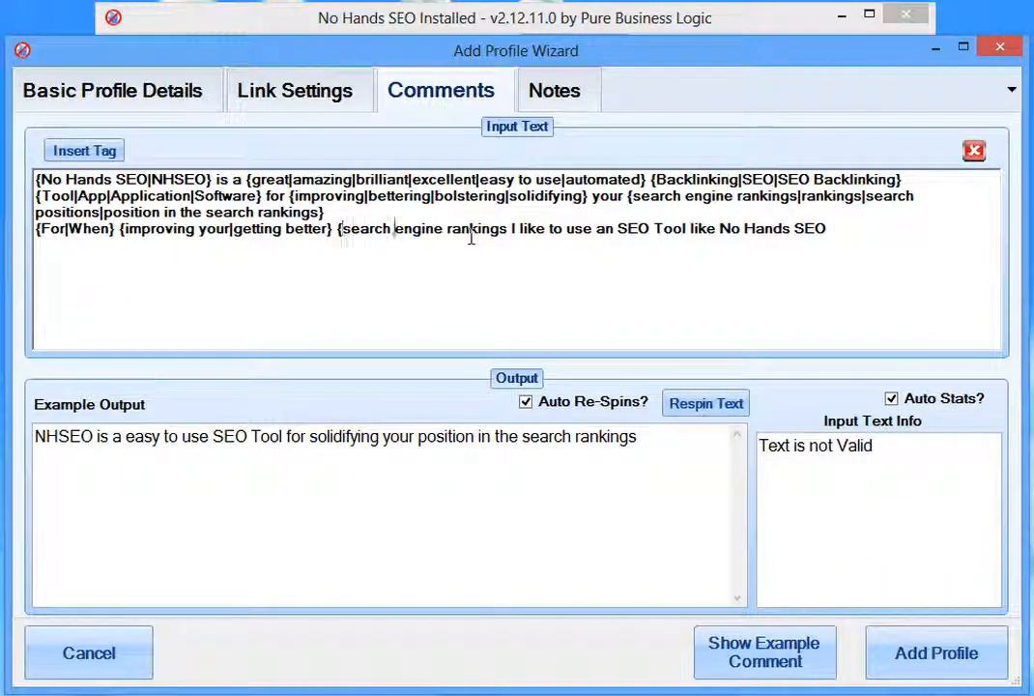
pyautogui.write('|search engin')
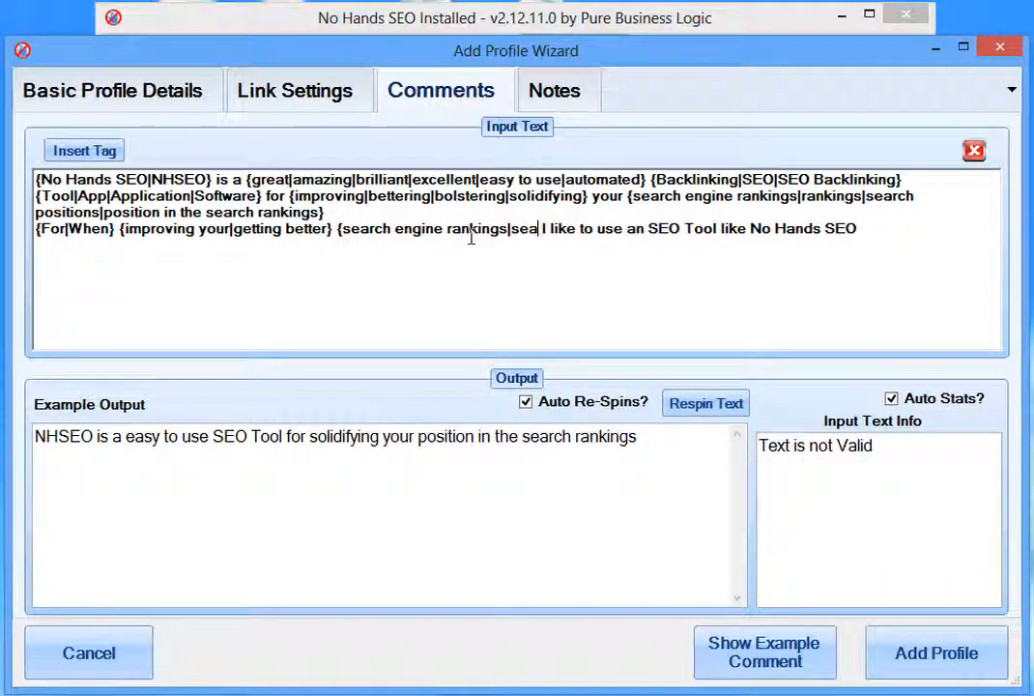
pyautogui.write('e poisti')
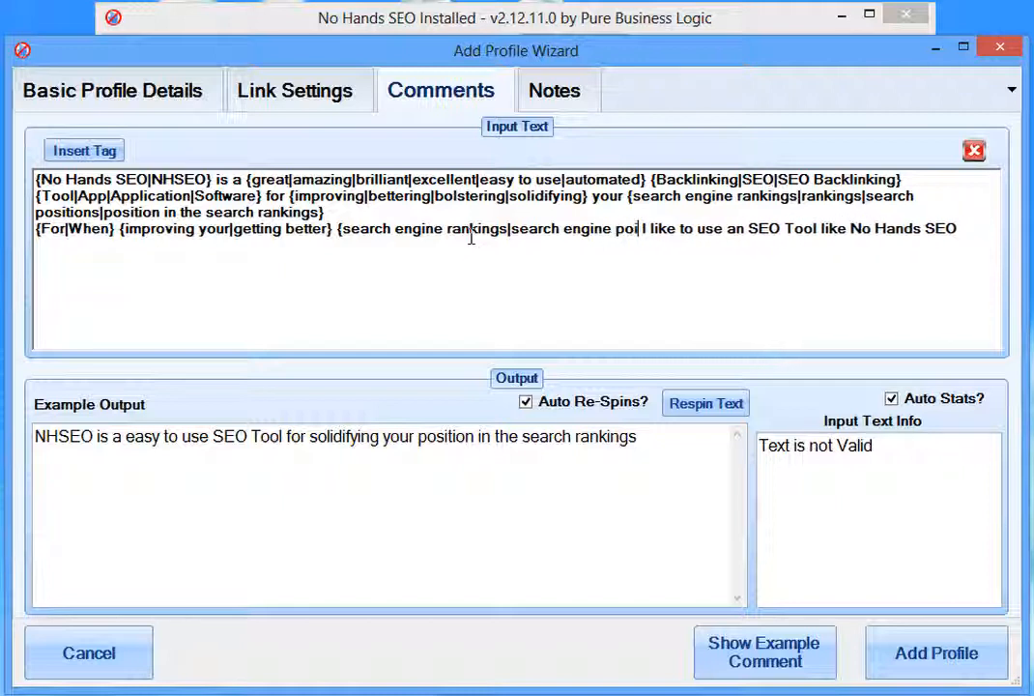
pyautogui.press('BackSpace')
pyautogui.press('BackSpace')
pyautogui.press('BackSpace')
pyautogui.press('BackSpace')
pyautogui.write('sit')
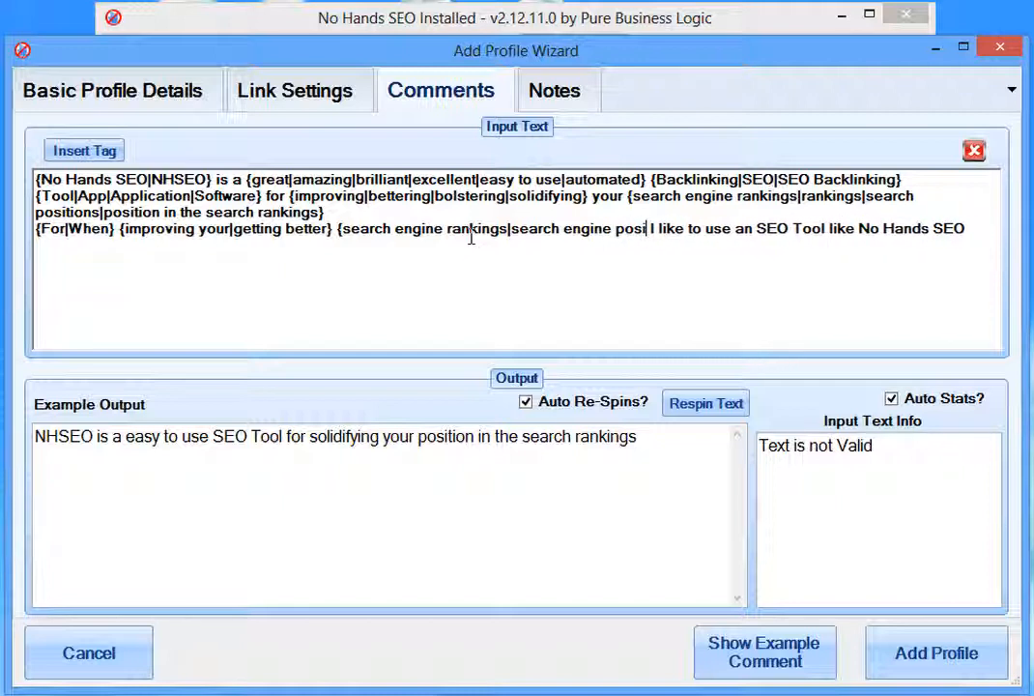
pyautogui.write('ions|')
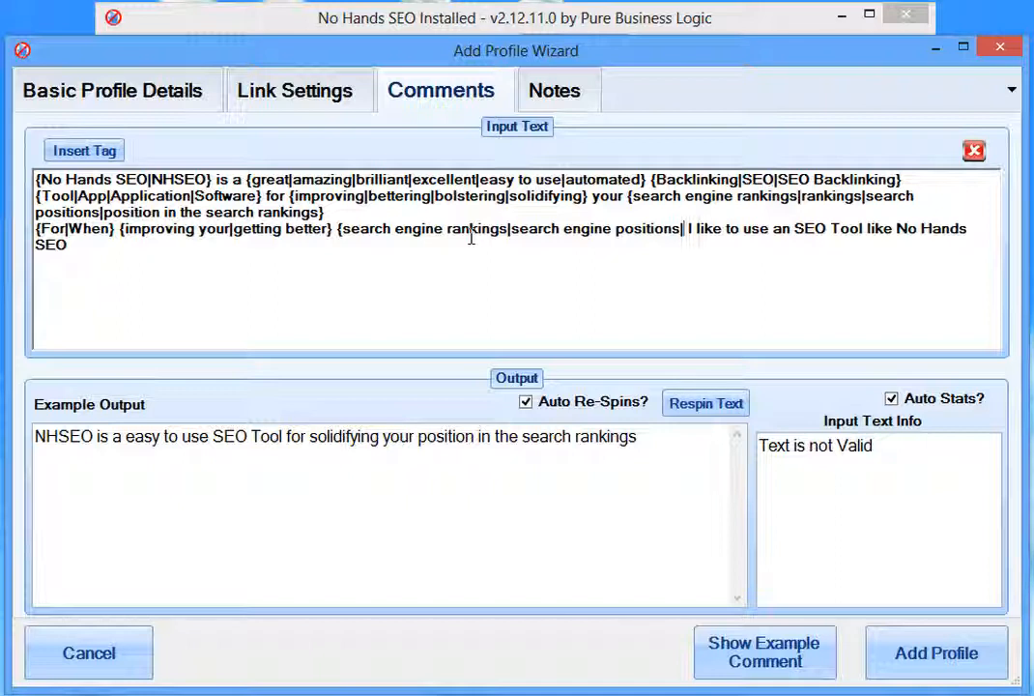
pyautogui.write('rankings|')
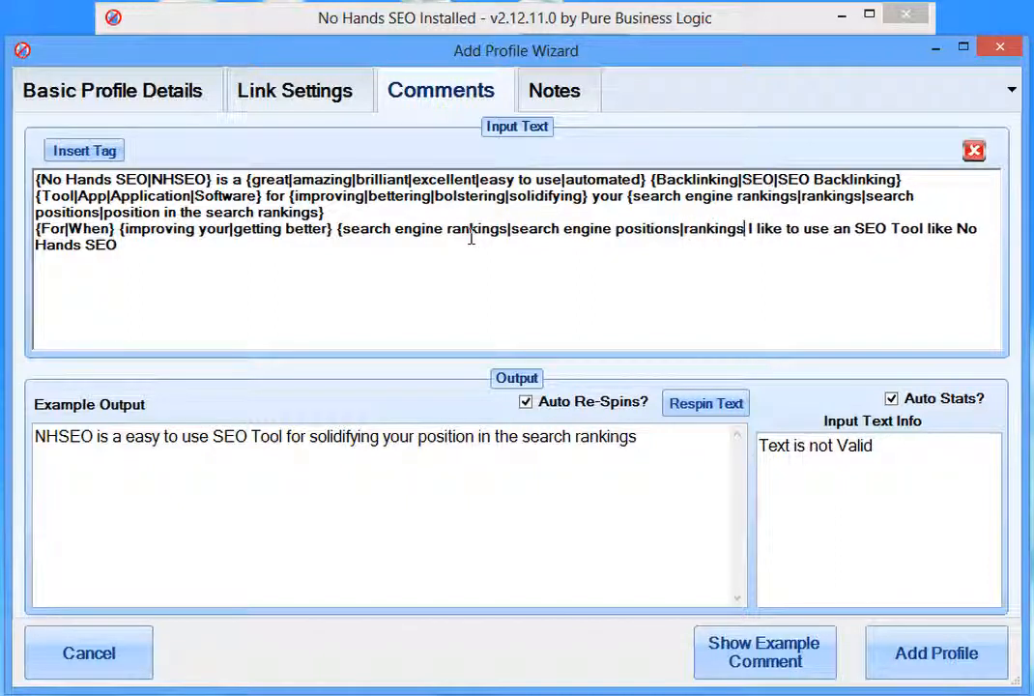
pyautogui.write('ranking in goog')
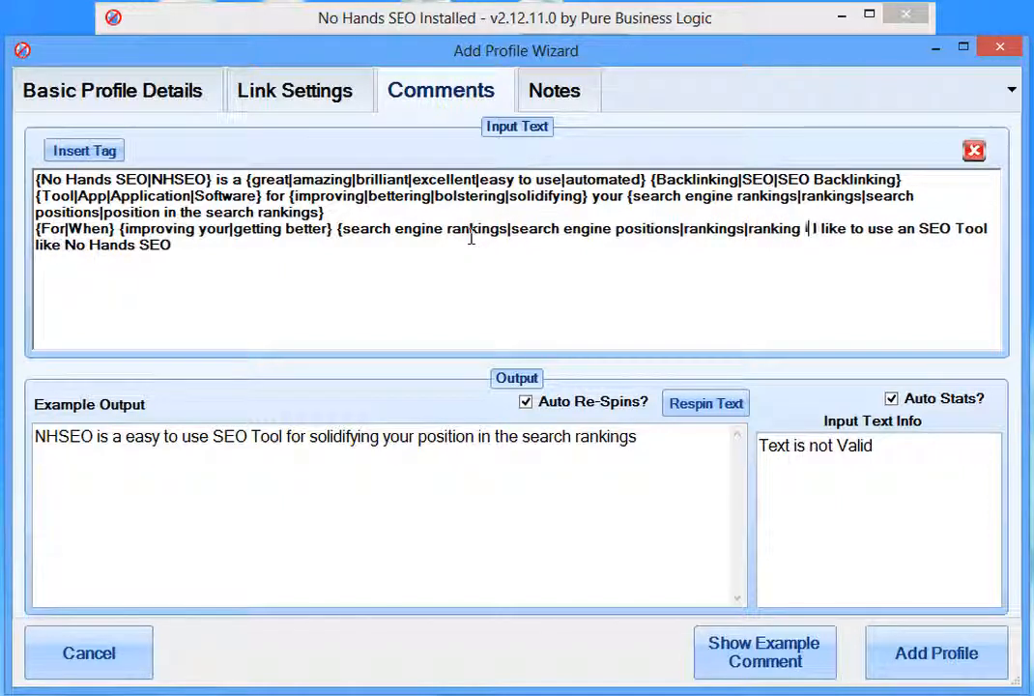
pyautogui.write('le} ')
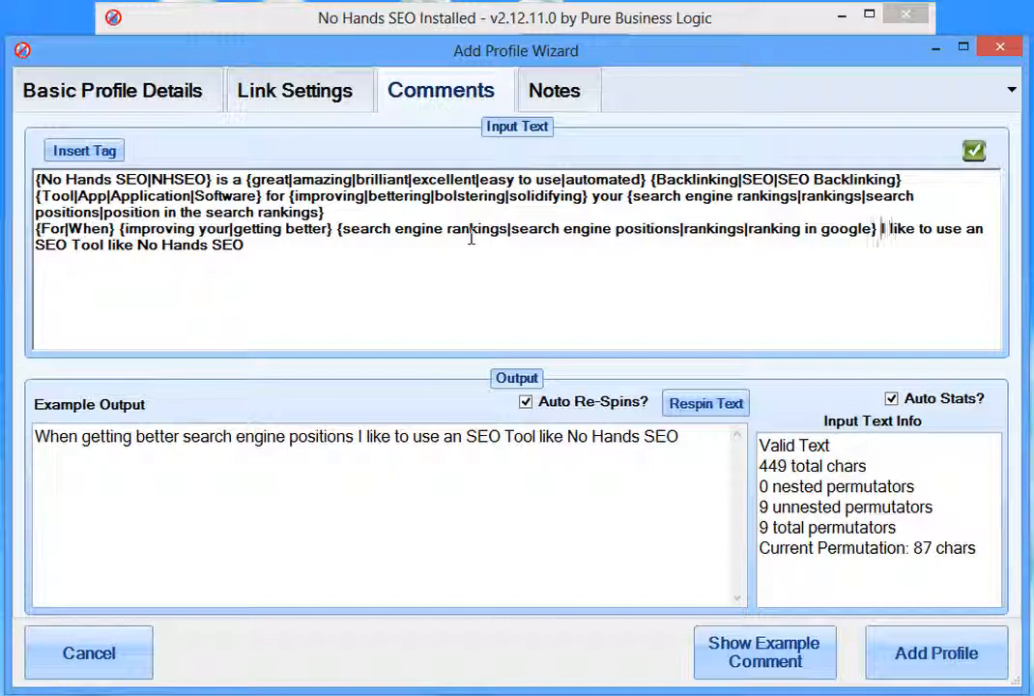
# Step: Turn "I" in the second comment into the spin group "{I|we}", with "we" in lowercase
pyautogui.write('{I|We')
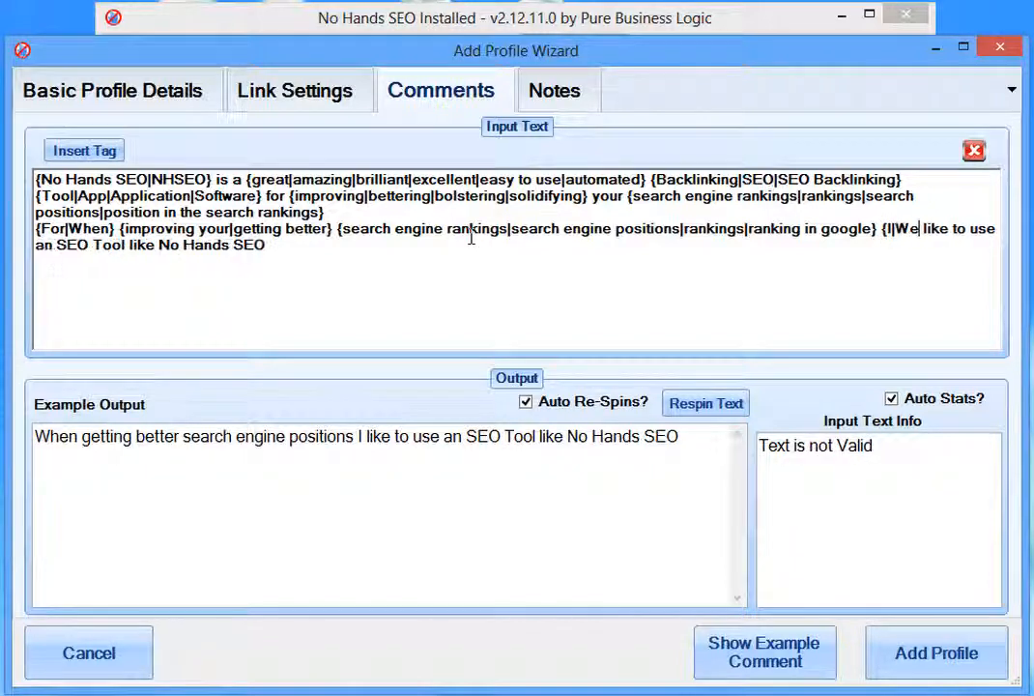
pyautogui.write('}')
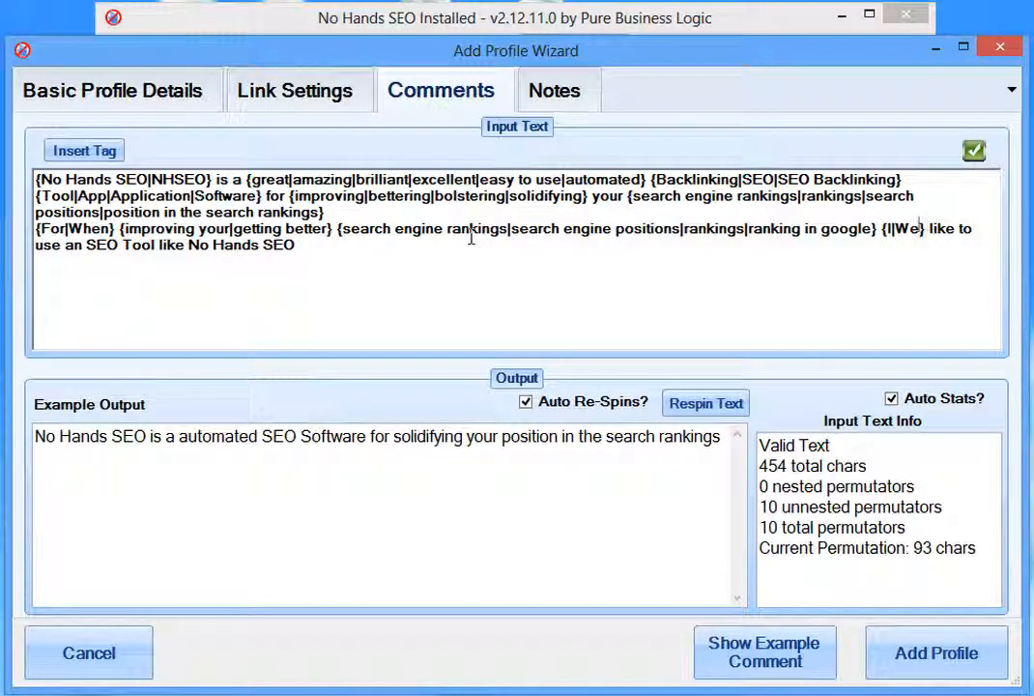
pyautogui.press('Delete')
pyautogui.write('we} ')
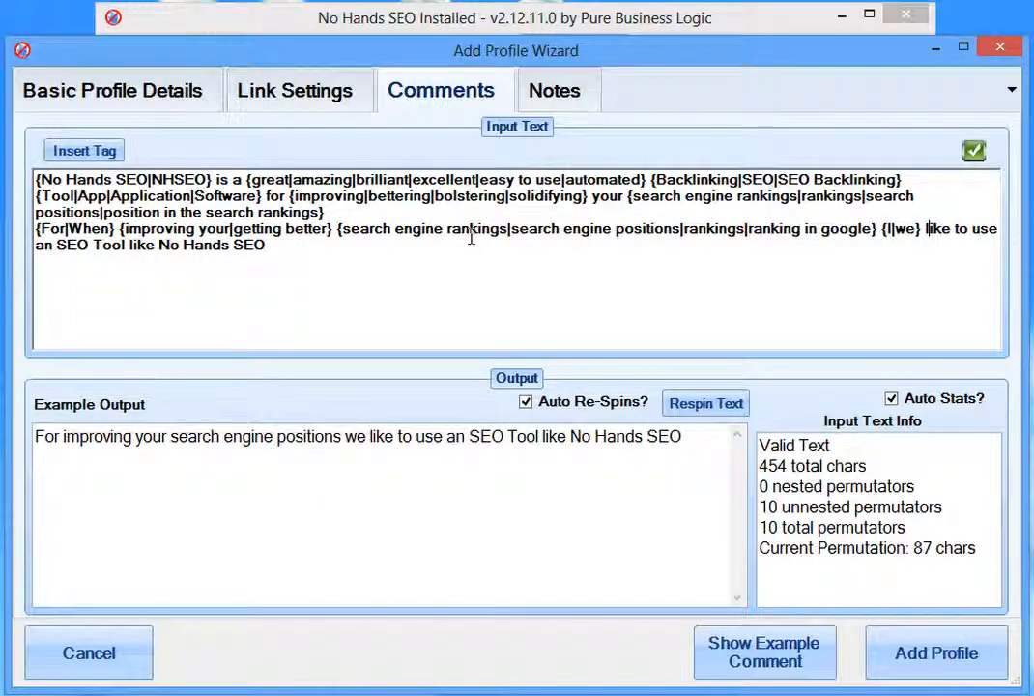
# Step: Turn "like" after "{I|we}" in the second comment into the spin group "{like|prefer|enjoy}"
pyautogui.write('{')
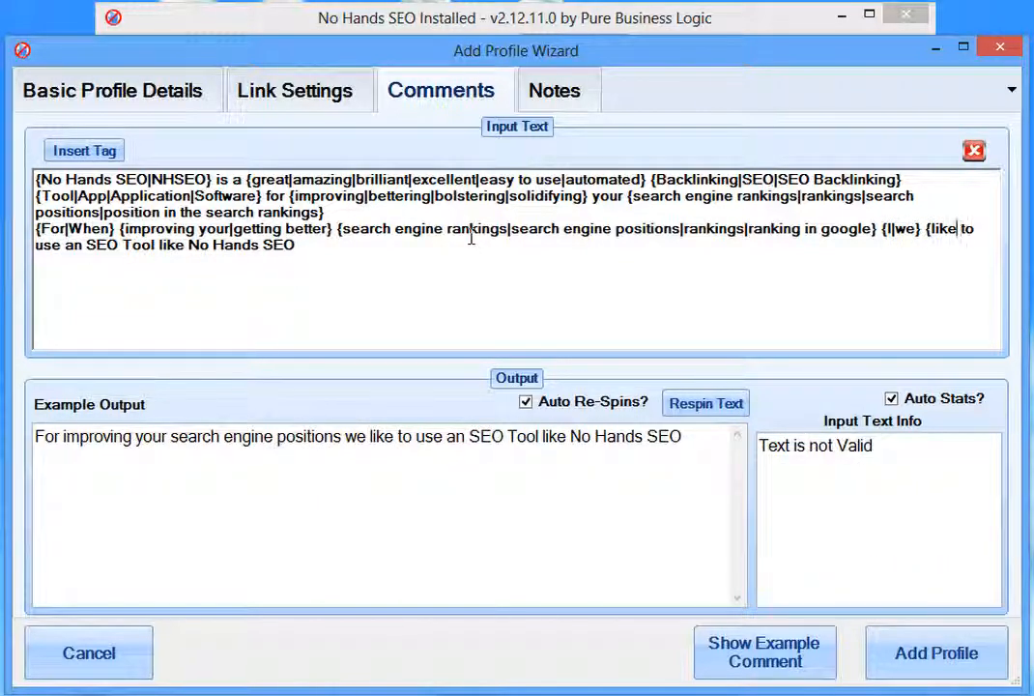
pyautogui.write('|pre')
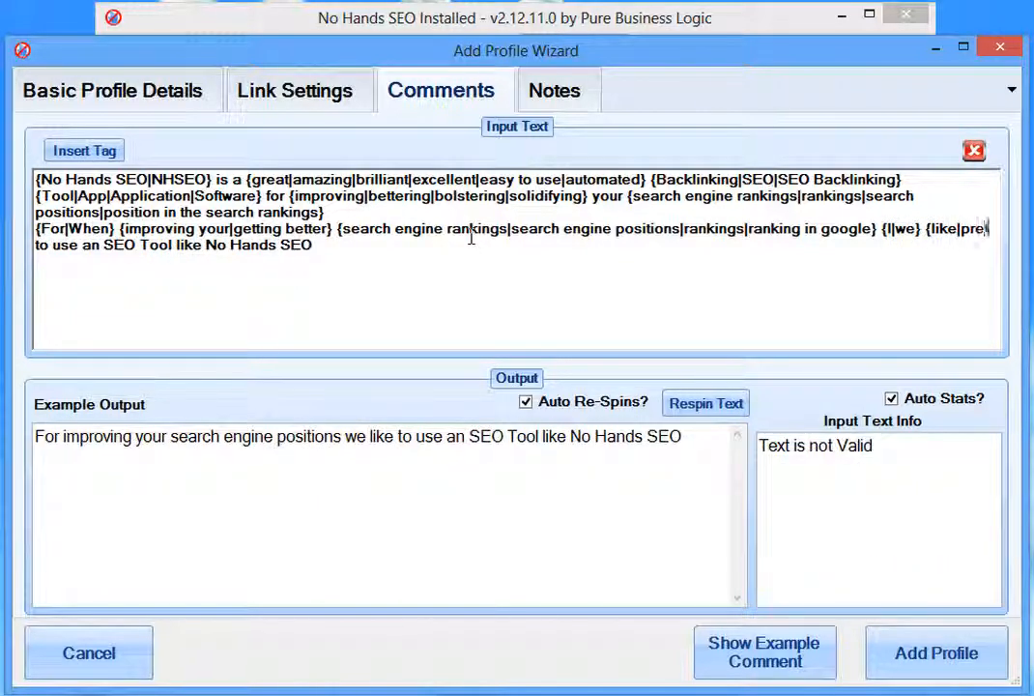
pyautogui.write('fer')
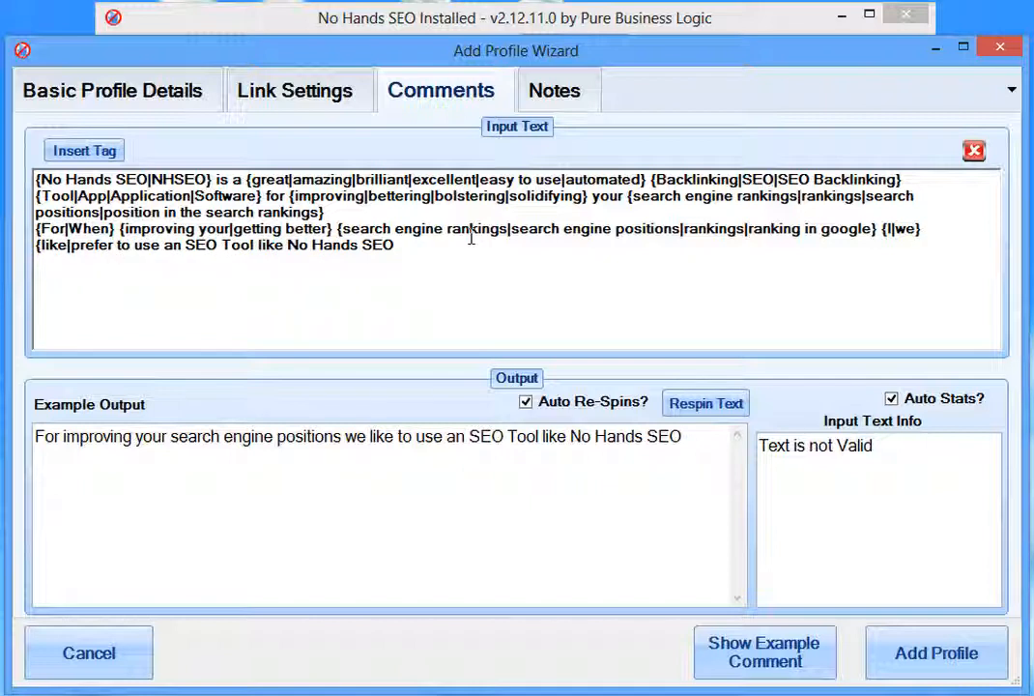
pyautogui.write('|')
pyautogui.write('enjoy')
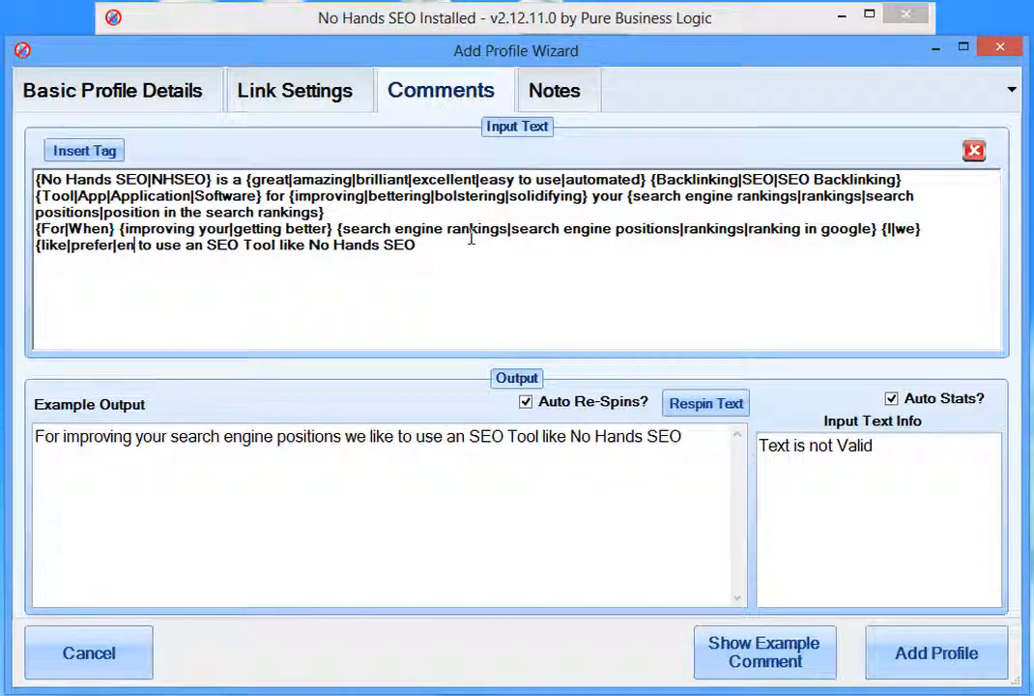
pyautogui.write('}')
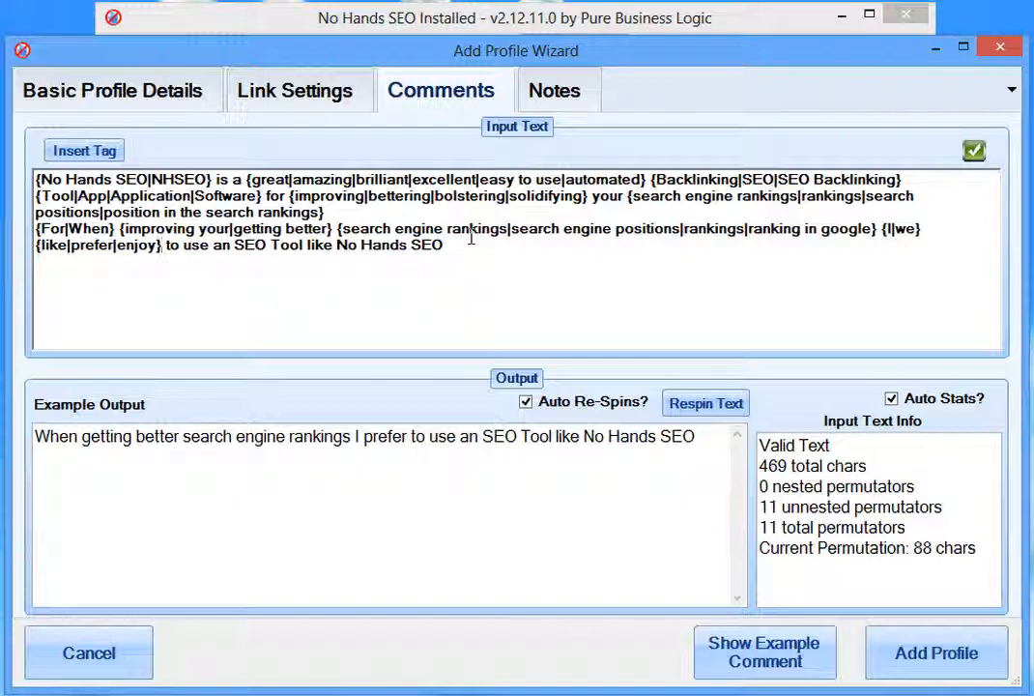
# Step: Replace "SEO Tool" in the second comment with the Anchor Text tag, %ANCHORTEXT%, keeping a space before "like"
pyautogui.hotkey('ctrl', 'Right')
pyautogui.hotkey('ctrl', 'Right')
pyautogui.hotkey('ctrl', 'Right')
pyautogui.hotkey('ctrl', 'Right')
pyautogui.hotkey('ctrl', 'Left')
pyautogui.hotkey('ctrl', 'Right')
pyautogui.hotkey('ctrl', 'Right')
pyautogui.press('Left')
pyautogui.hotkey('ctrl', 'shift', 'Left')
pyautogui.hotkey('ctrl', 'shift', 'Left')
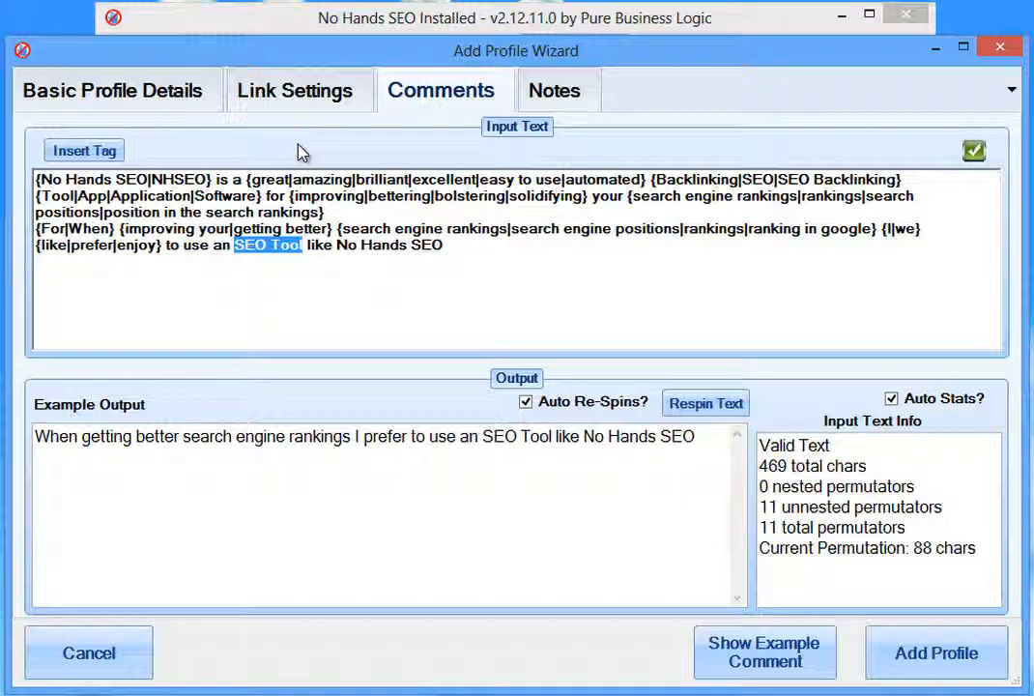
pyautogui.click(104, 150)
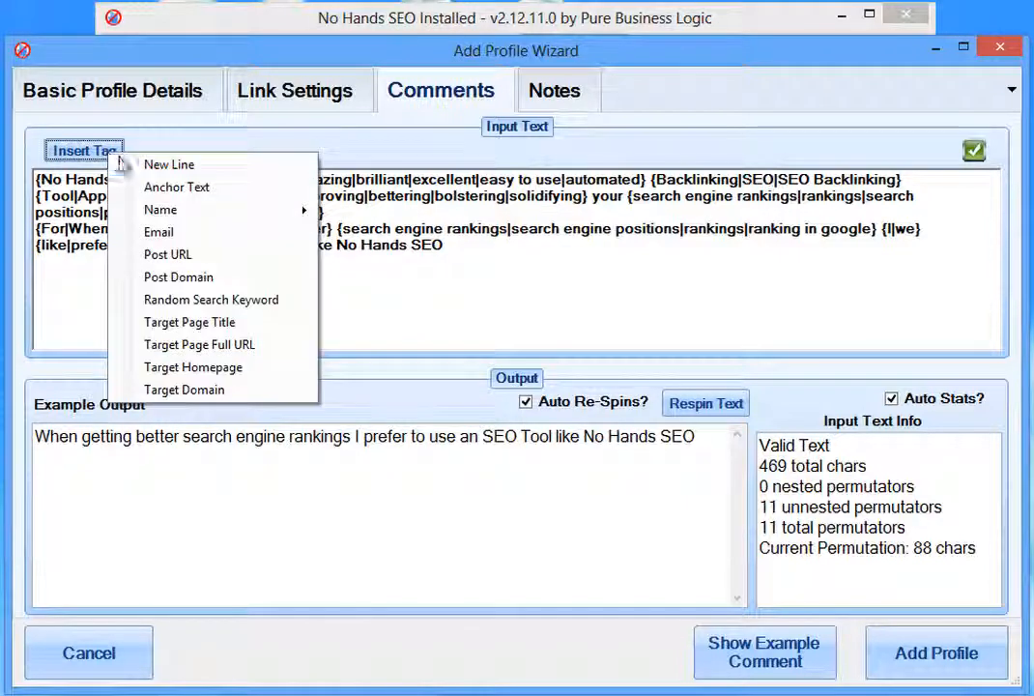
pyautogui.click(166, 188)
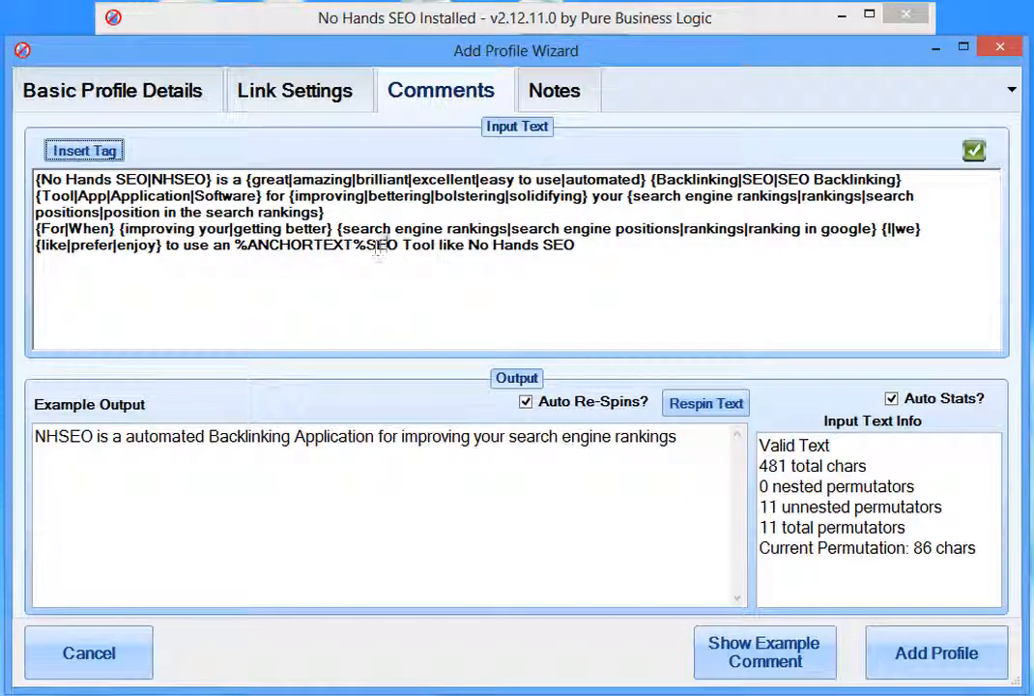
pyautogui.moveTo(366, 245); pyautogui.dragTo(434, 248)
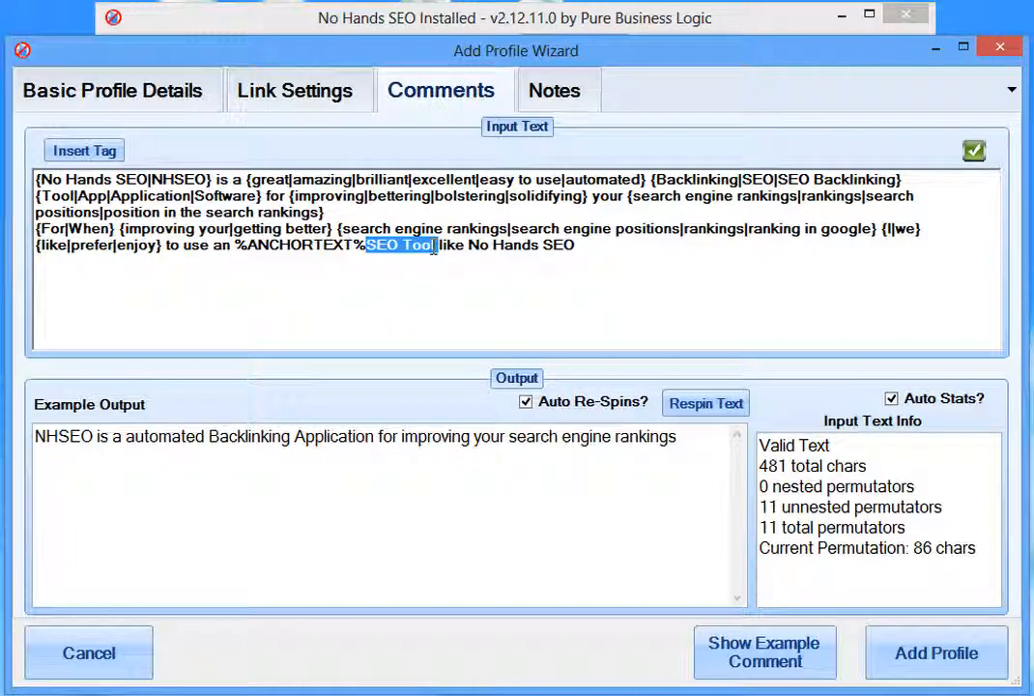
pyautogui.press('Delete')
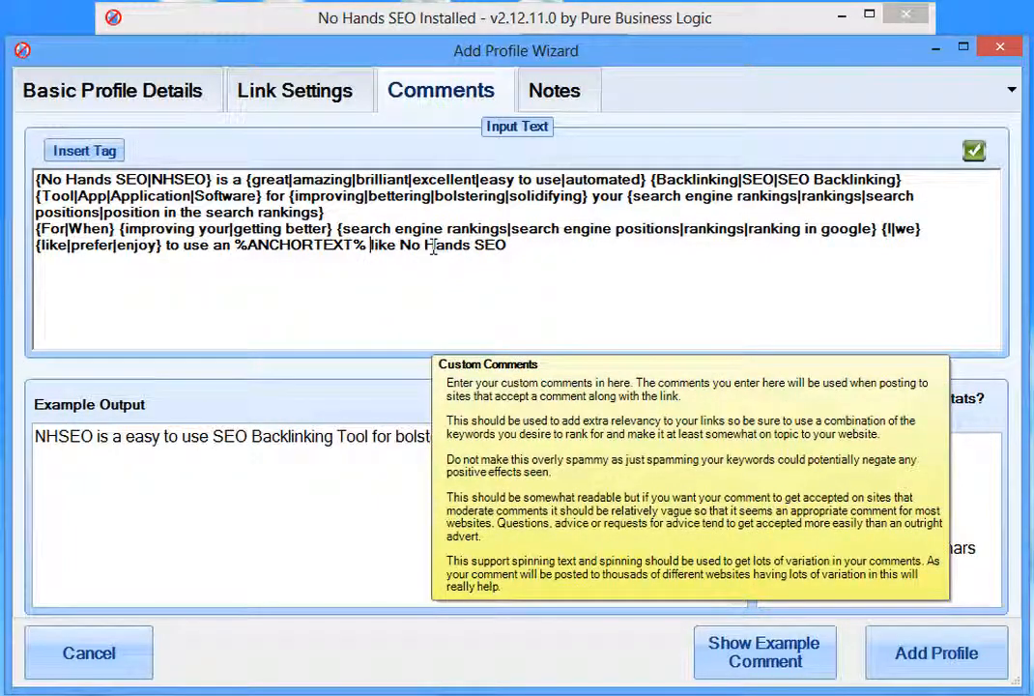
pyautogui.press('BackSpace')
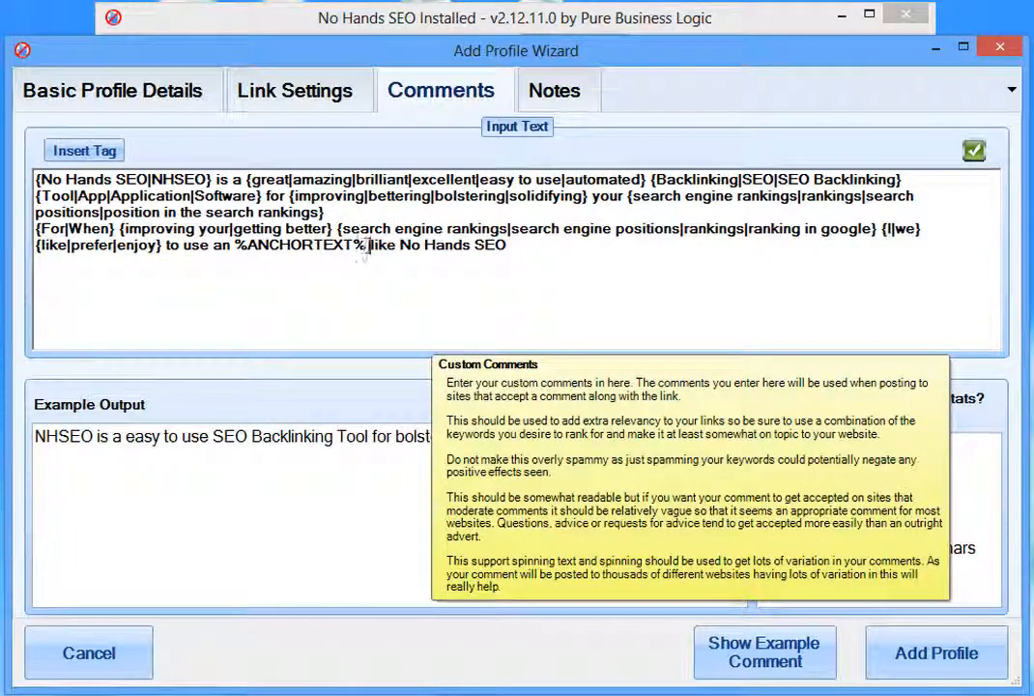
pyautogui.moveTo(366, 245); pyautogui.dragTo(211, 246)
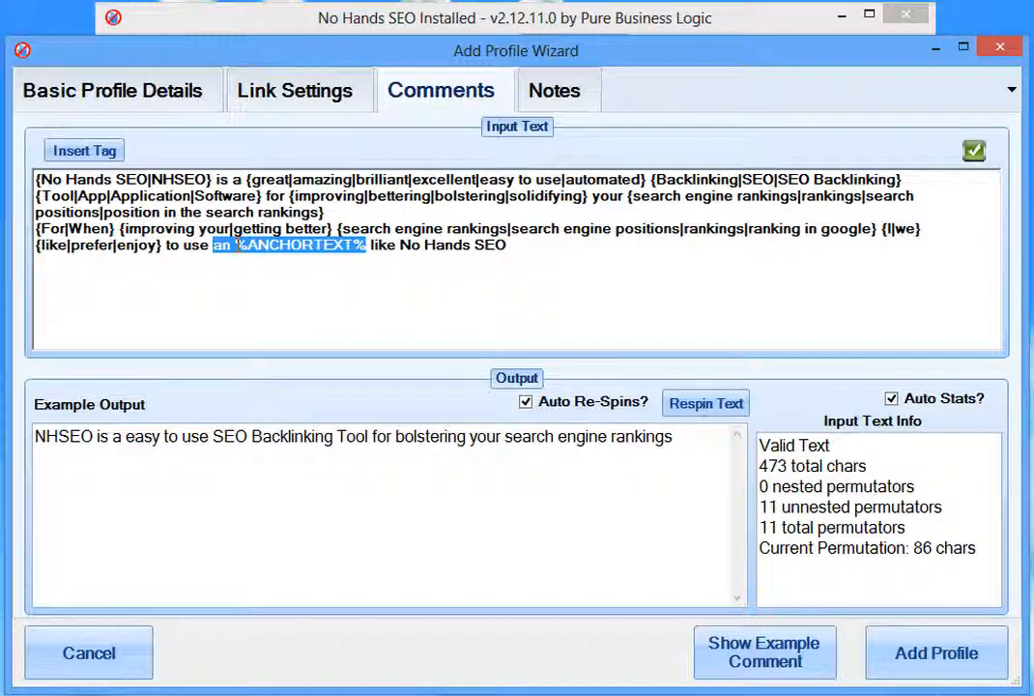
pyautogui.click(239, 246)
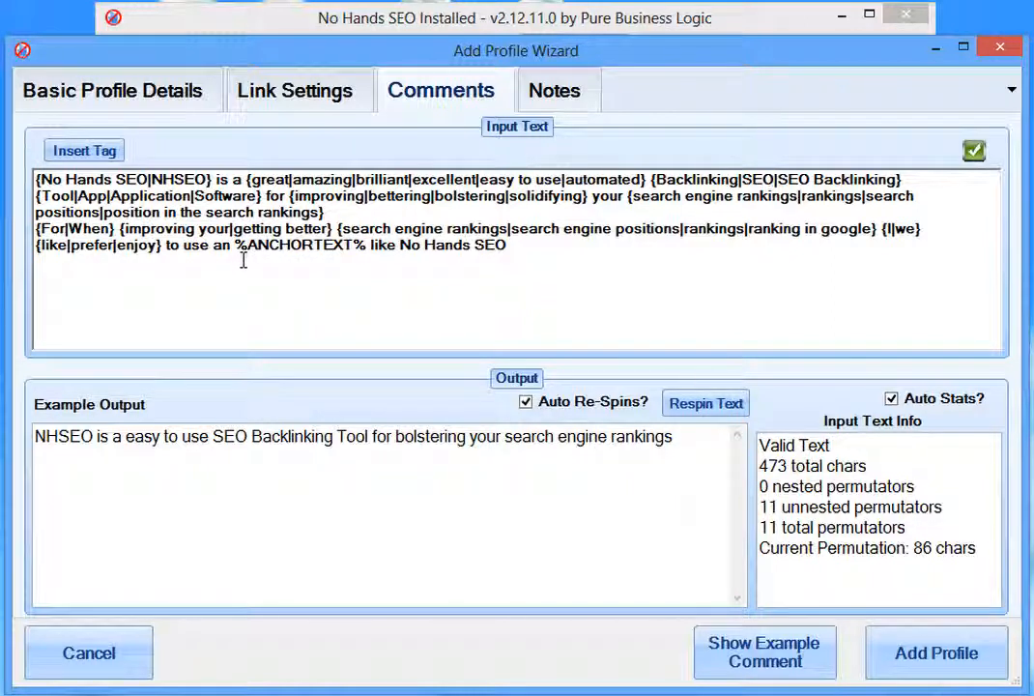
pyautogui.click(99, 155)
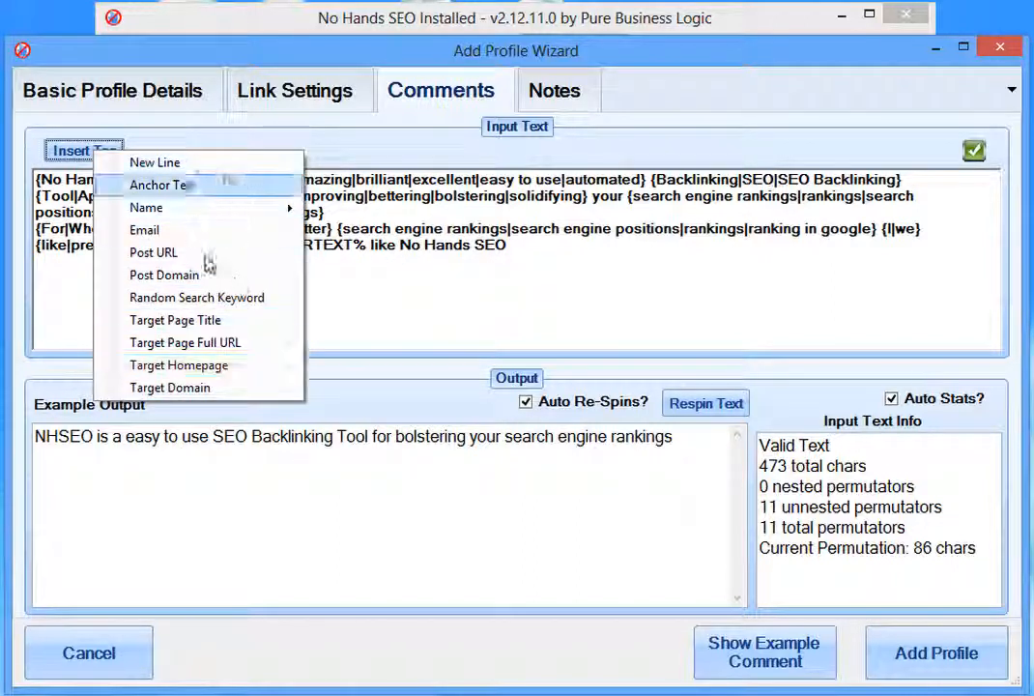
pyautogui.click(391, 249)
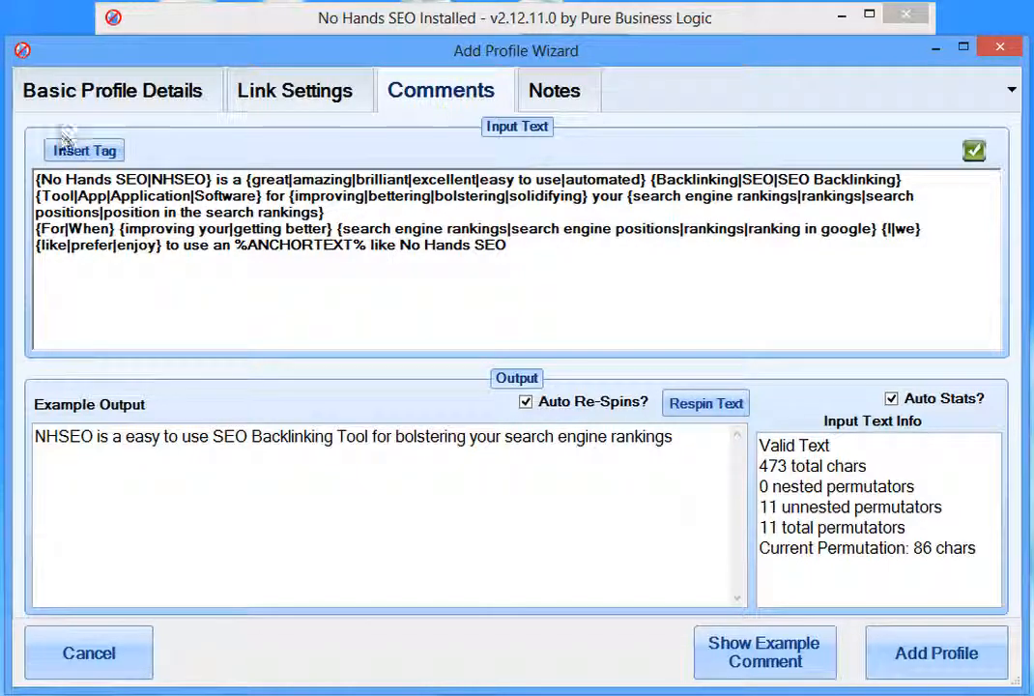
pyautogui.moveTo(234, 246); pyautogui.dragTo(360, 248)
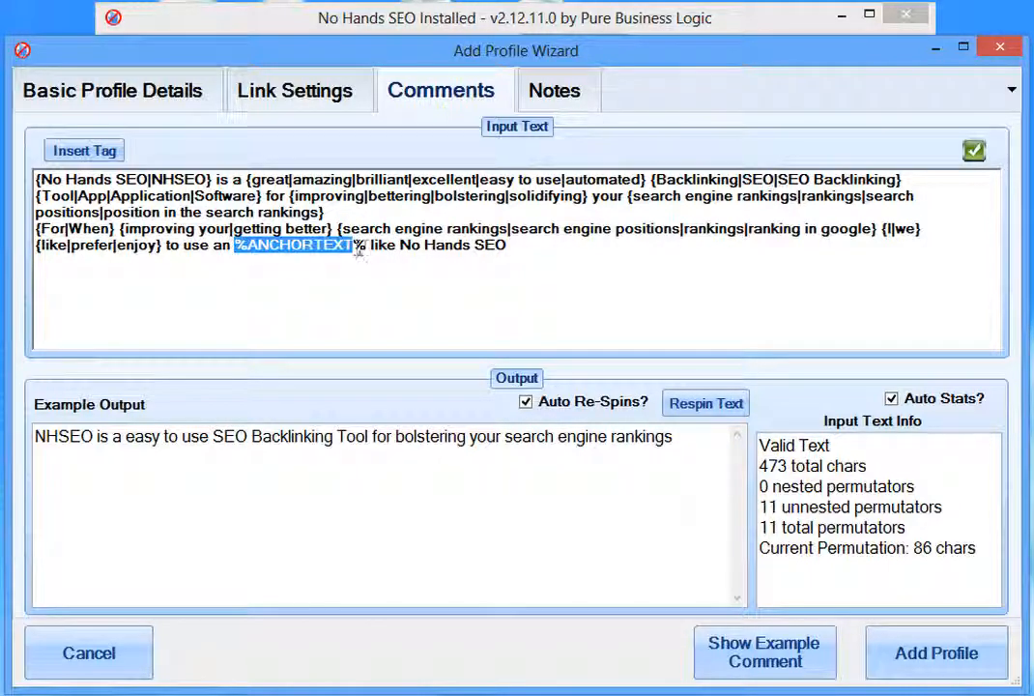
pyautogui.click(367, 246)
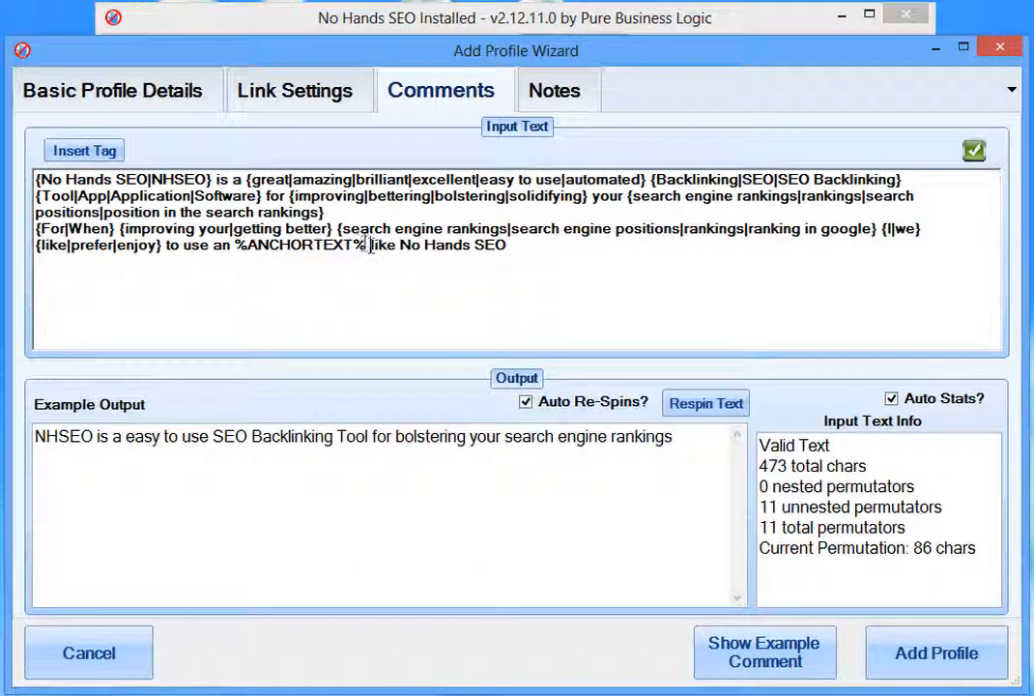
pyautogui.moveTo(367, 246); pyautogui.dragTo(240, 248)
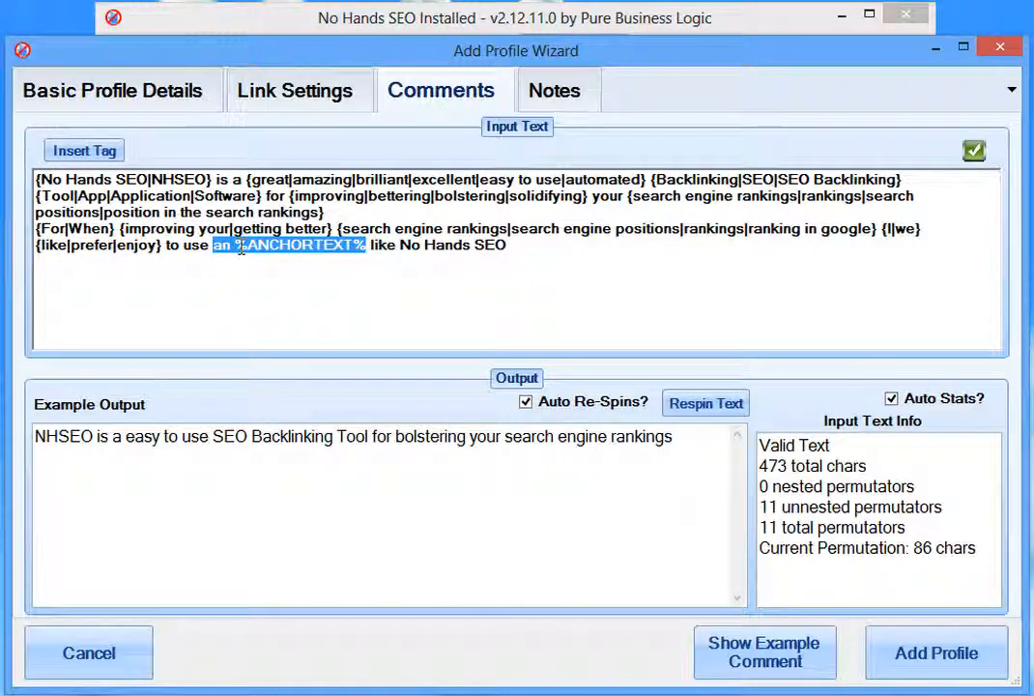
pyautogui.click(256, 285)
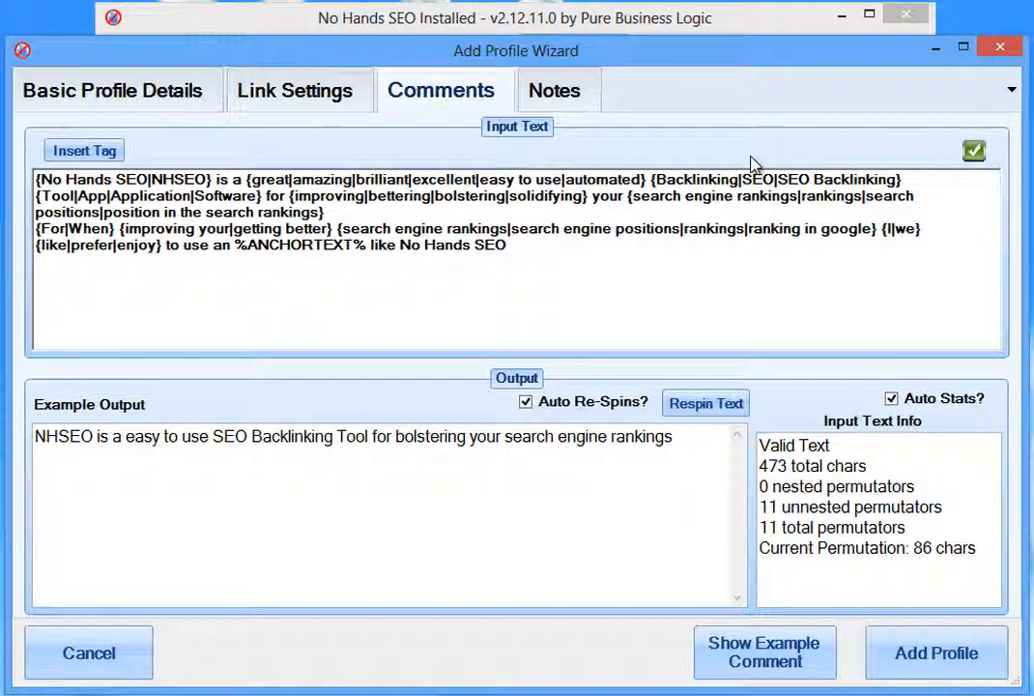
# Step: Turn "No Hands SEO" at the end of the second comment into the spin group "{No Hands SEO|NHSEO}"
pyautogui.click(403, 245)
pyautogui.write('{')
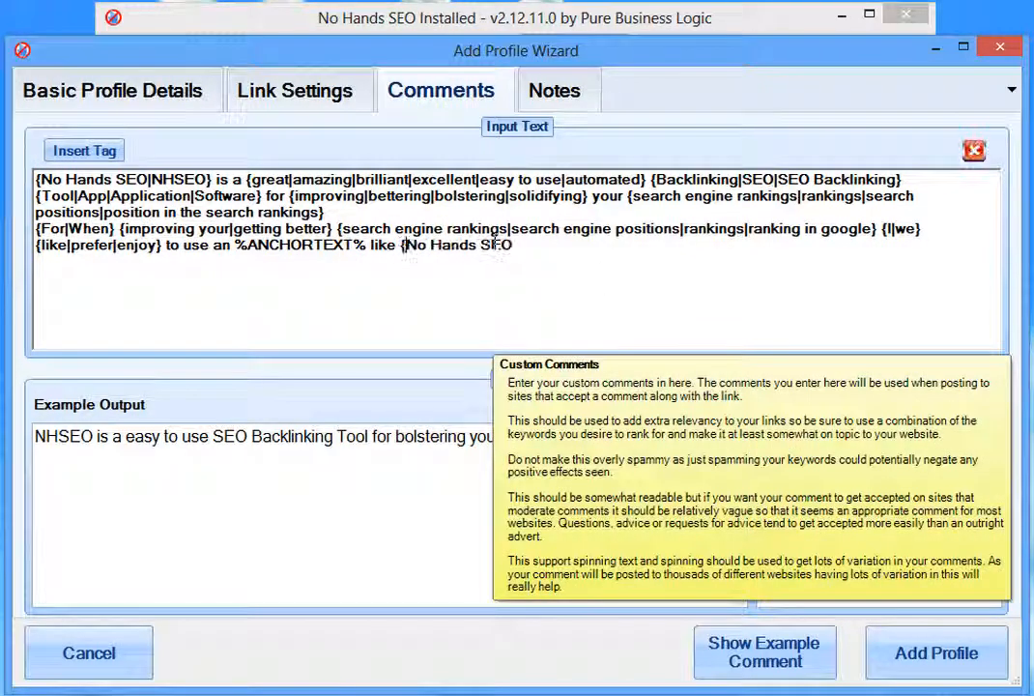
pyautogui.press('End')
pyautogui.write('|NHSEO}')
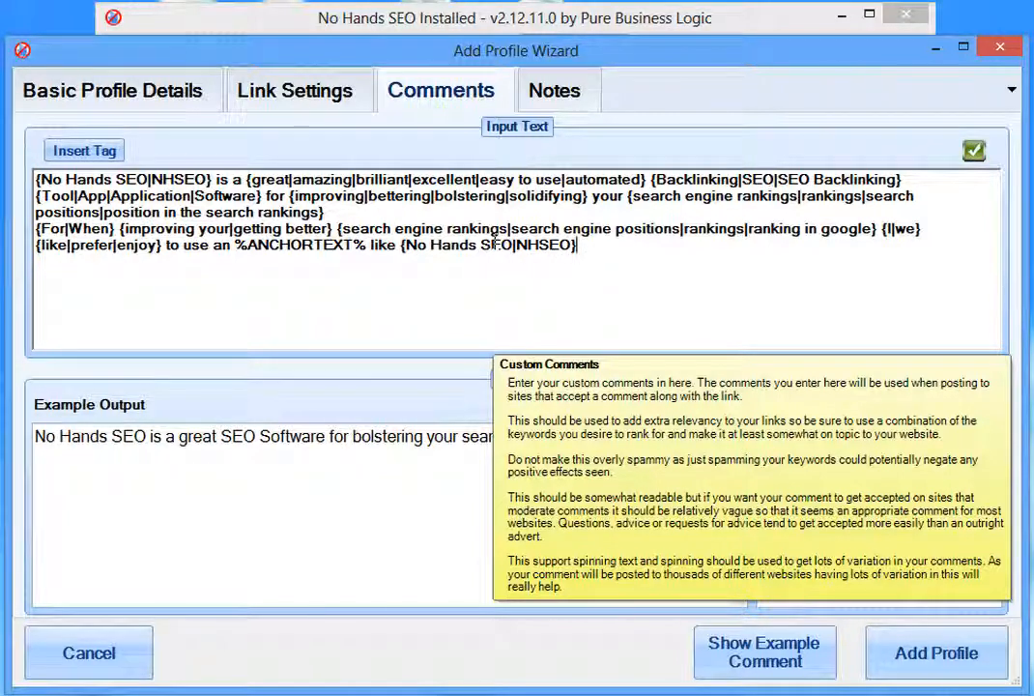
# Step: Turn "like" after the %ANCHORTEXT% tag in the second comment into the spin group "{like|such as|similar to}"
pyautogui.hotkey('ctrl', 'Left')
pyautogui.hotkey('ctrl', 'Left')
pyautogui.hotkey('ctrl', 'Left')
pyautogui.hotkey('ctrl', 'Left')
pyautogui.write('{')
pyautogui.press('Right')
pyautogui.press('Right')
pyautogui.press('Right')
pyautogui.press('Right')
pyautogui.write('|such a')
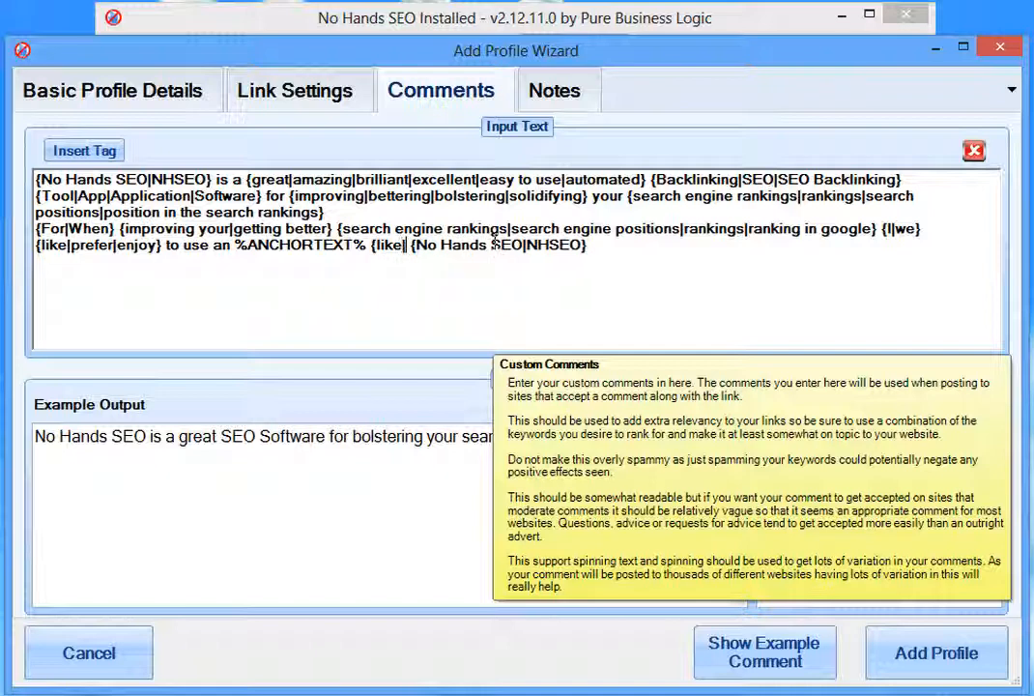
pyautogui.write('s}')
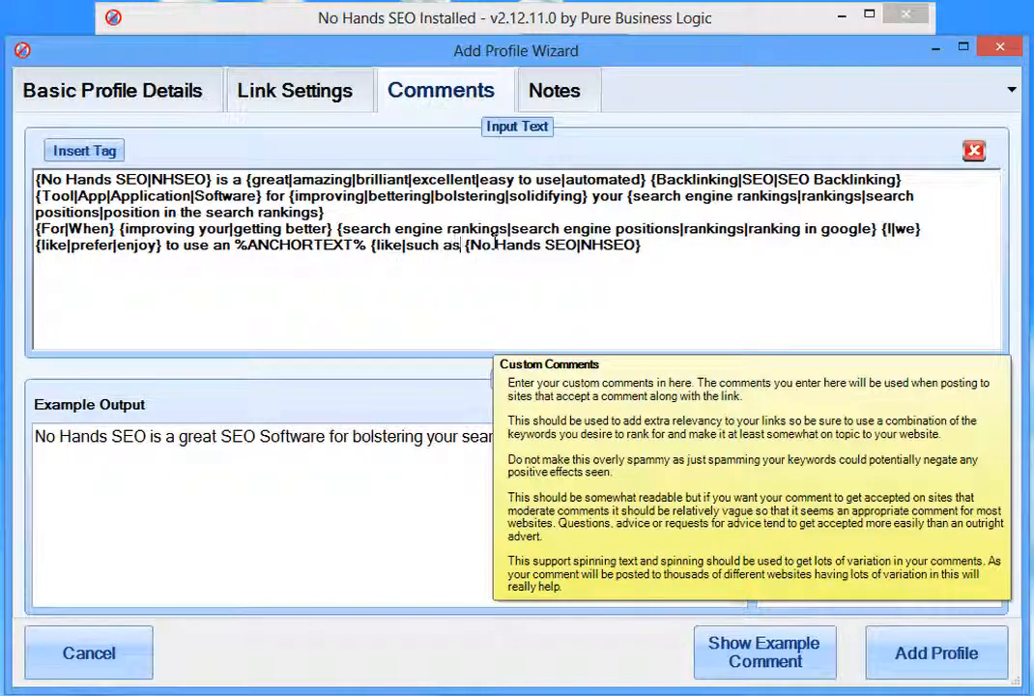
pyautogui.press('Left')
pyautogui.write('|simi')
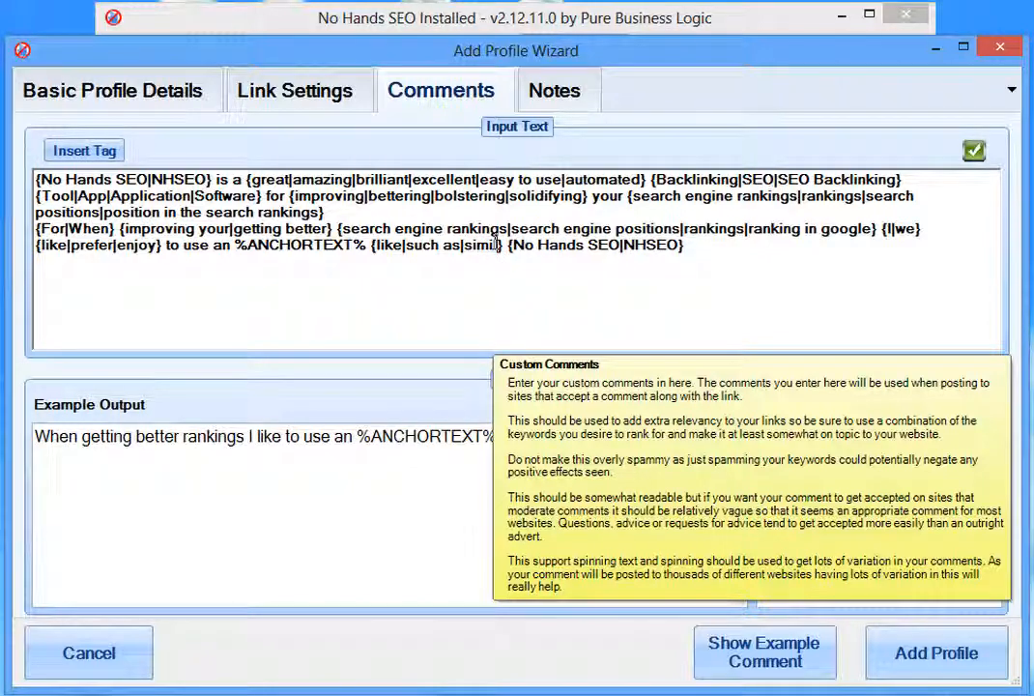
pyautogui.write('lar to')
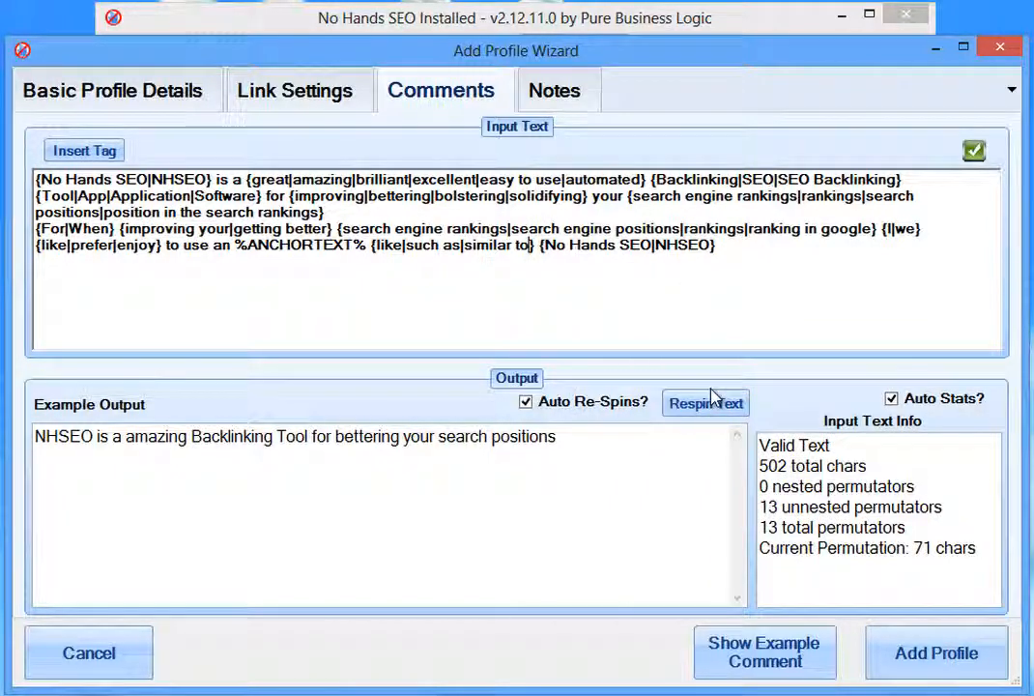
# Step: Respin the example output repeatedly to review variations of both comments
pyautogui.click(711, 401)
pyautogui.click(713, 404)
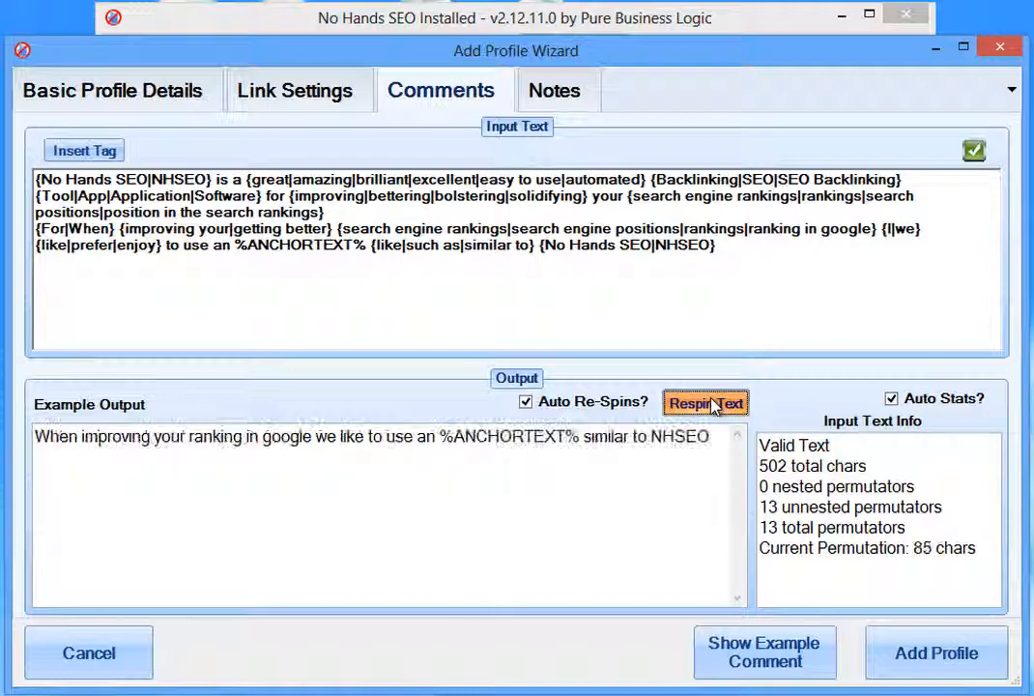
pyautogui.click(712, 404)
pyautogui.click(711, 404)
pyautogui.click(711, 405)
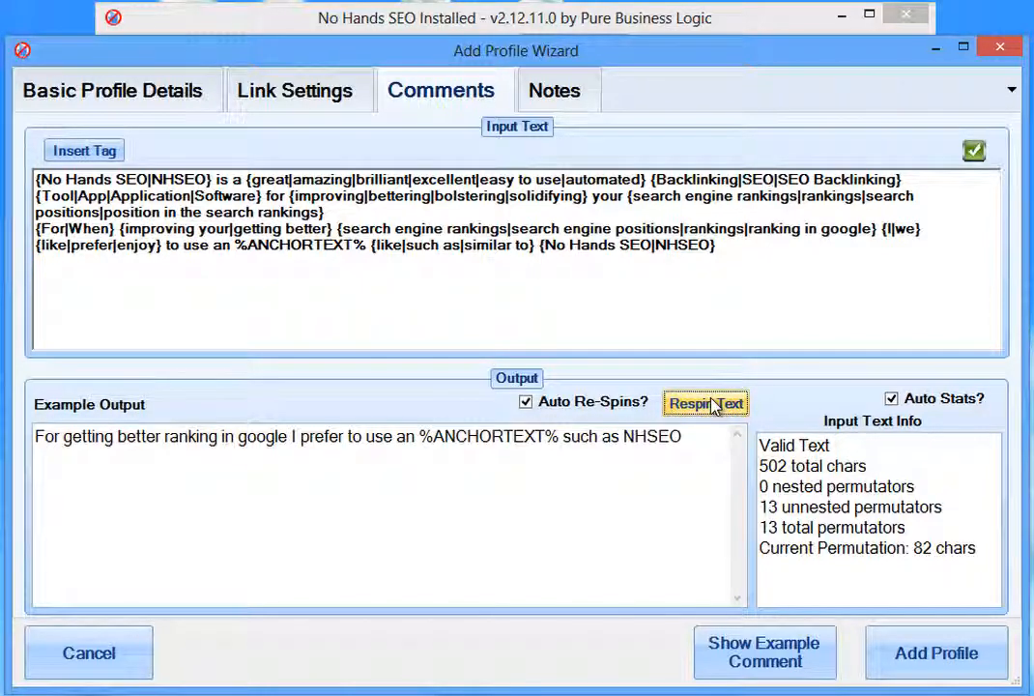
pyautogui.click(712, 404)
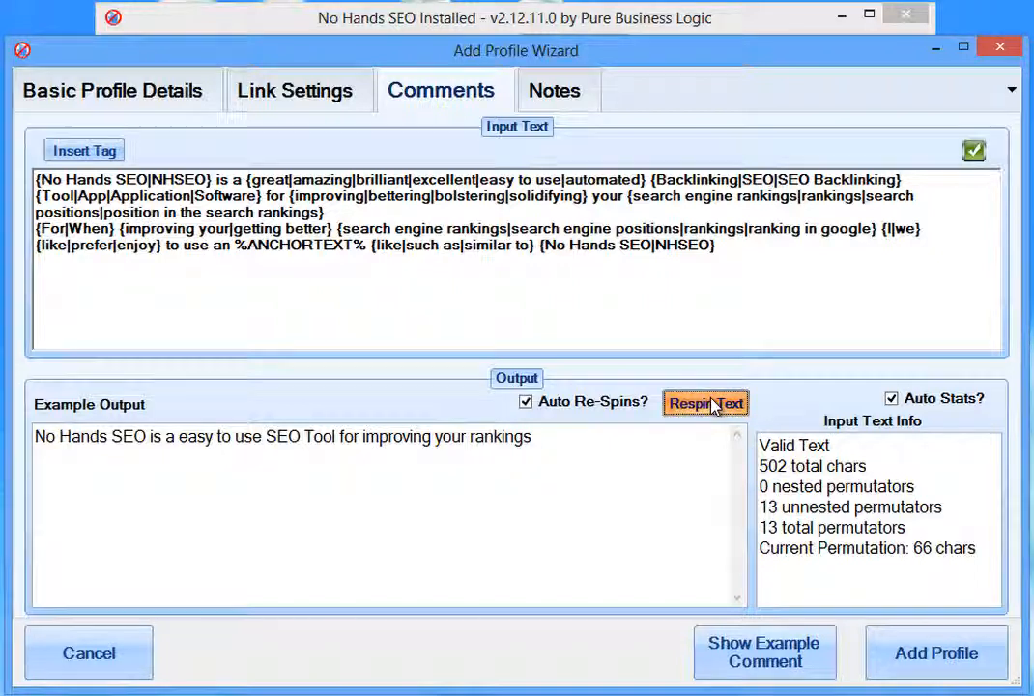
pyautogui.click(711, 405)
pyautogui.click(711, 405)
pyautogui.click(711, 405)
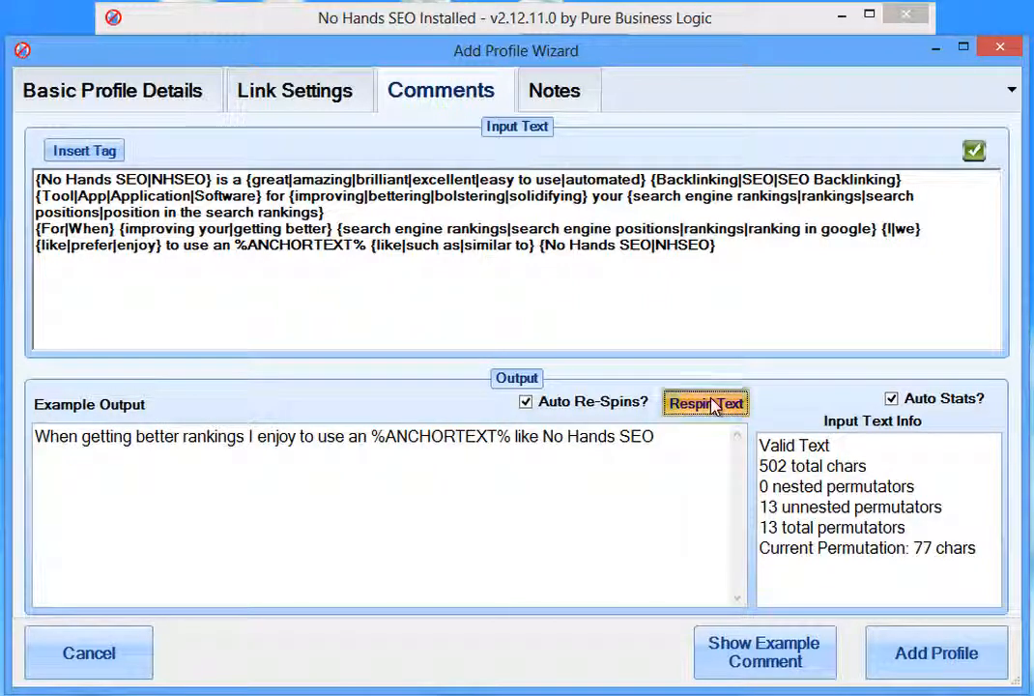
pyautogui.click(711, 405)
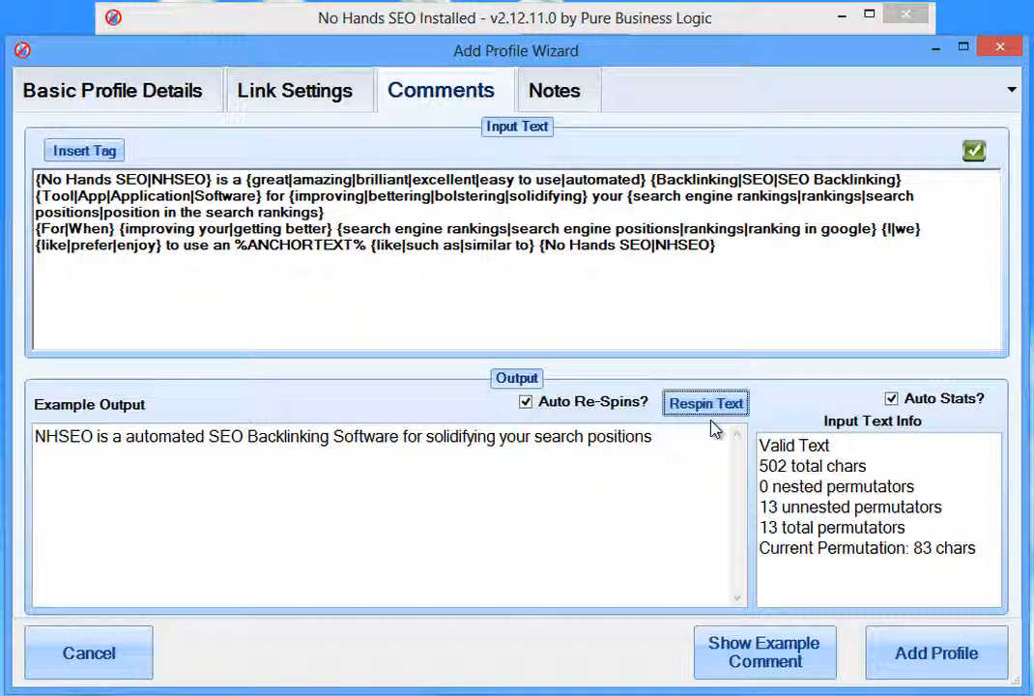
# Step: Leave a blank line below the second comment and insert the New Line tag, %NL%, beneath it
pyautogui.click(682, 252)
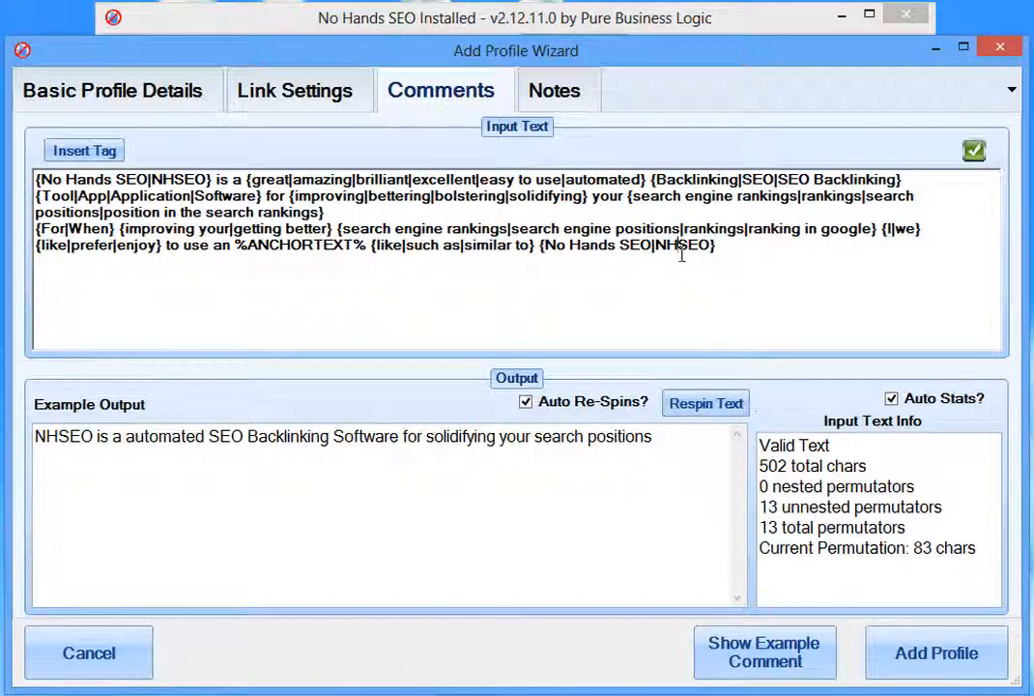
pyautogui.click(723, 253)
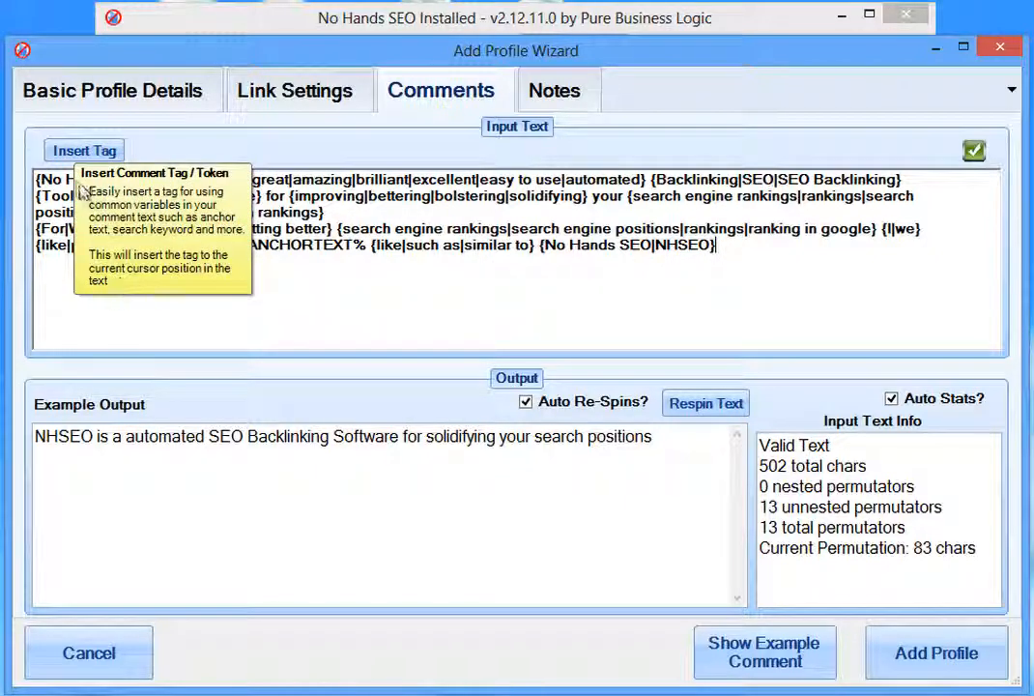
pyautogui.click(88, 148)
pyautogui.click(683, 244)
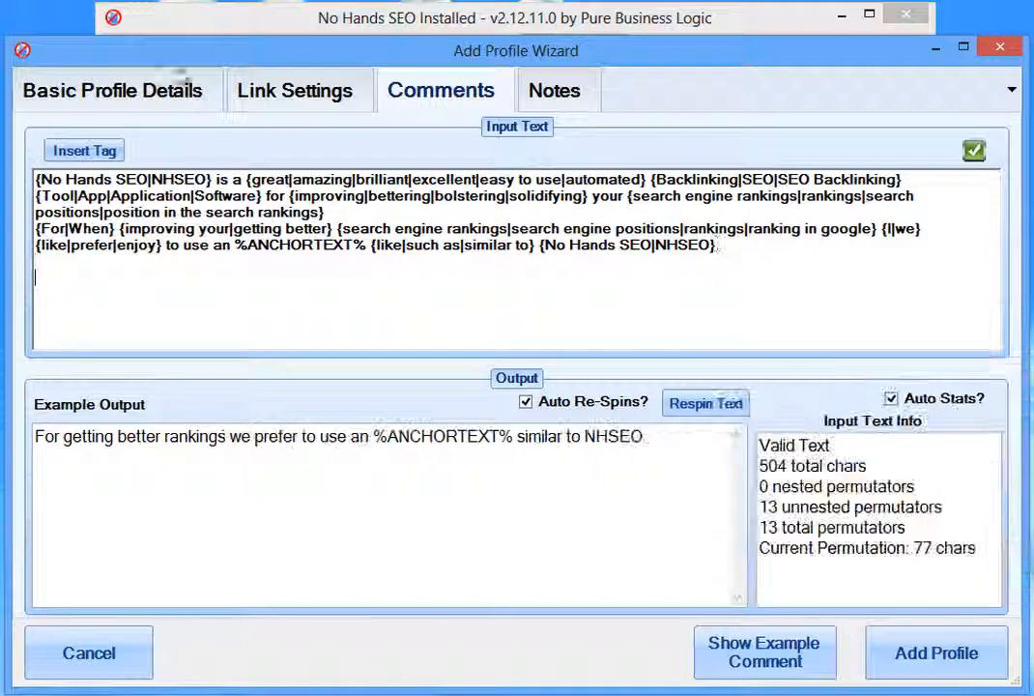
pyautogui.click(116, 158)
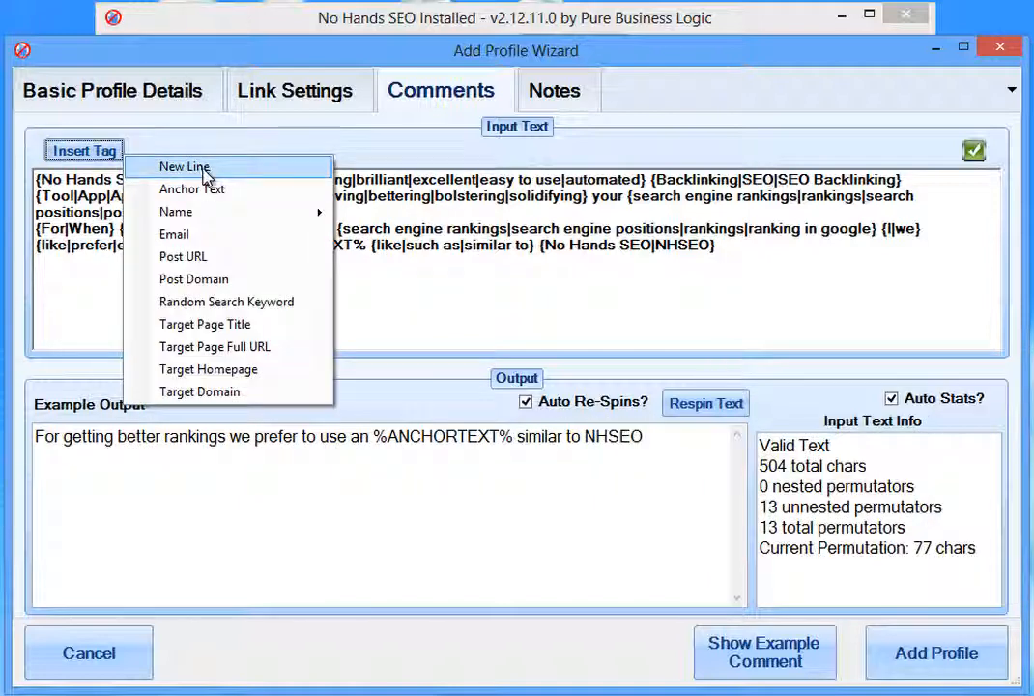
pyautogui.click(184, 167)
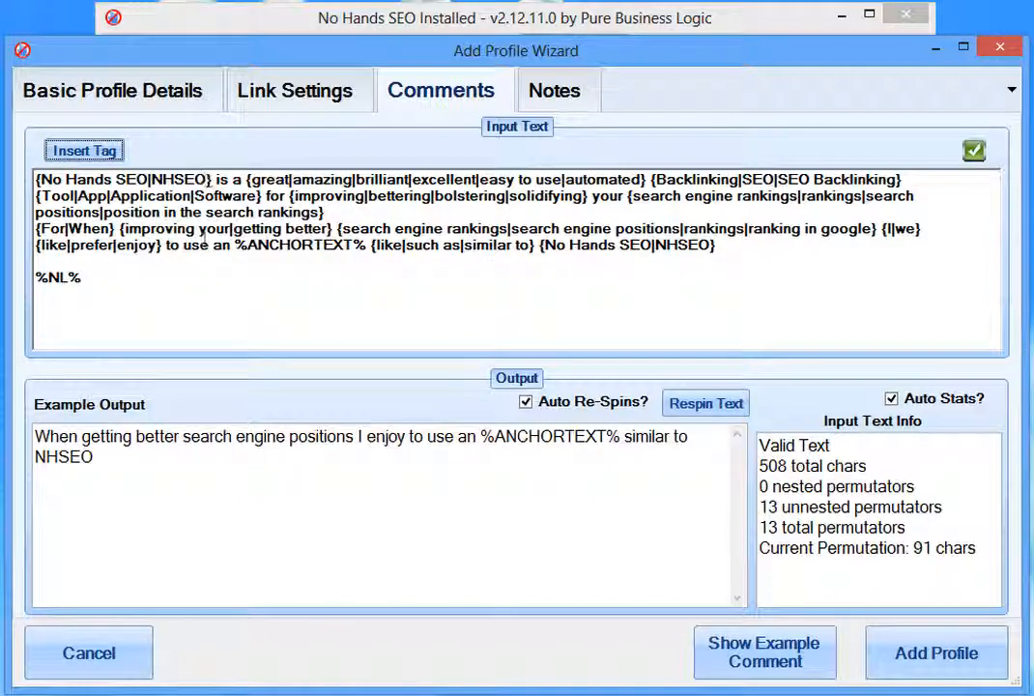
# Step: Replace both comments with "I find the easiest way to get to page 1 of Google is to create backlinks with tools like No Hands SEO."
pyautogui.moveTo(31, 279); pyautogui.dragTo(89, 280)
pyautogui.click(116, 279)
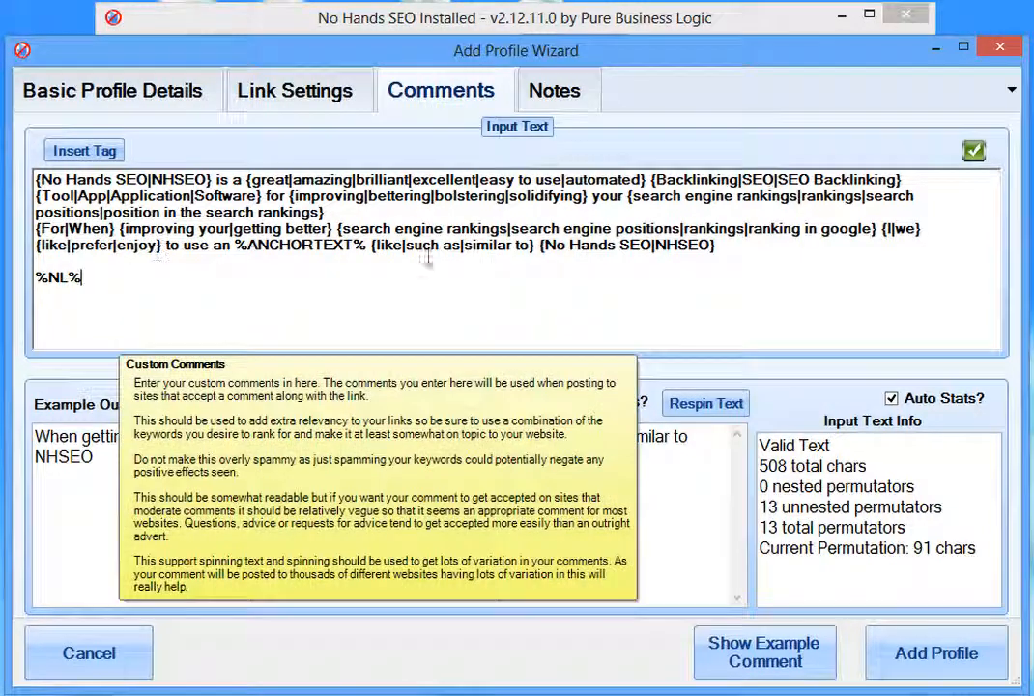
pyautogui.moveTo(717, 245); pyautogui.dragTo(35, 178)
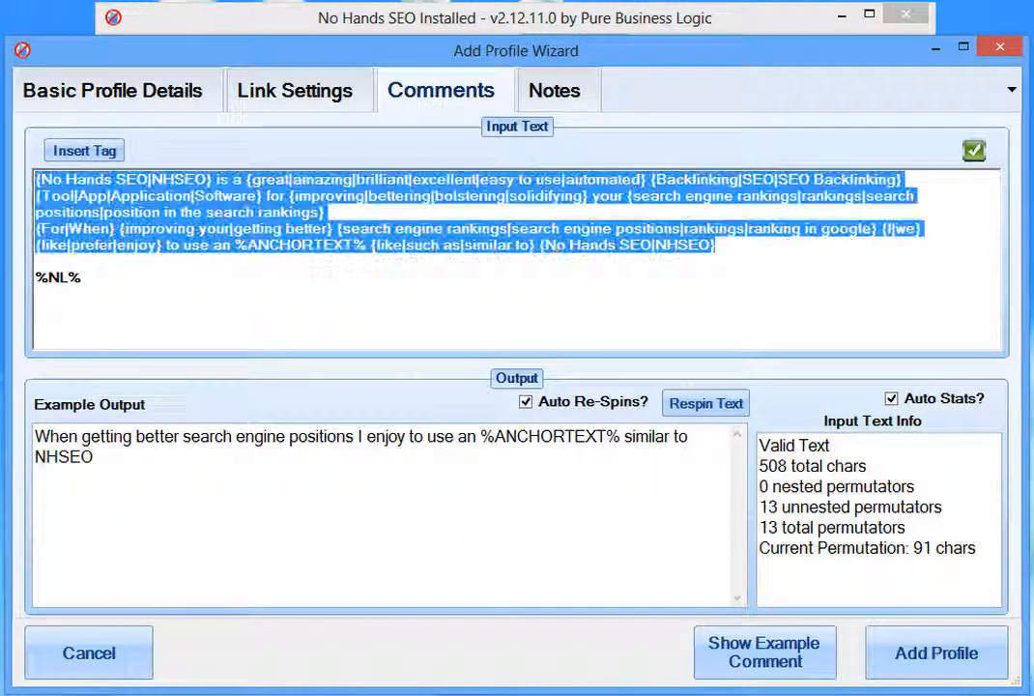
pyautogui.press('BackSpace')
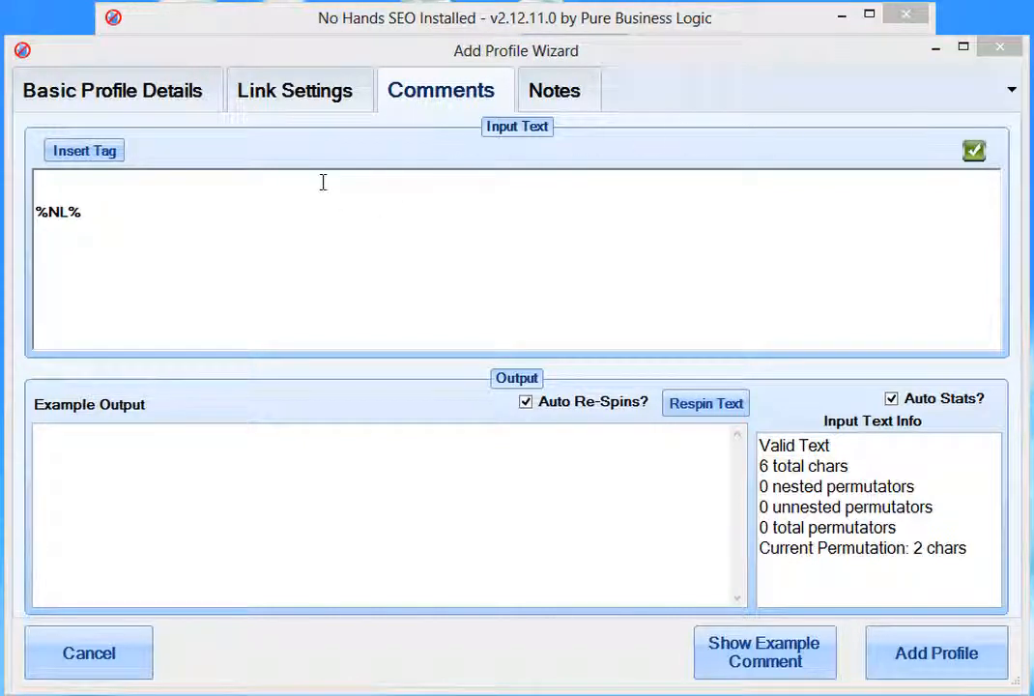
pyautogui.write('I find the easiest way to get to page 1 of Google is to create backlinks with tools like No Hands SEO')
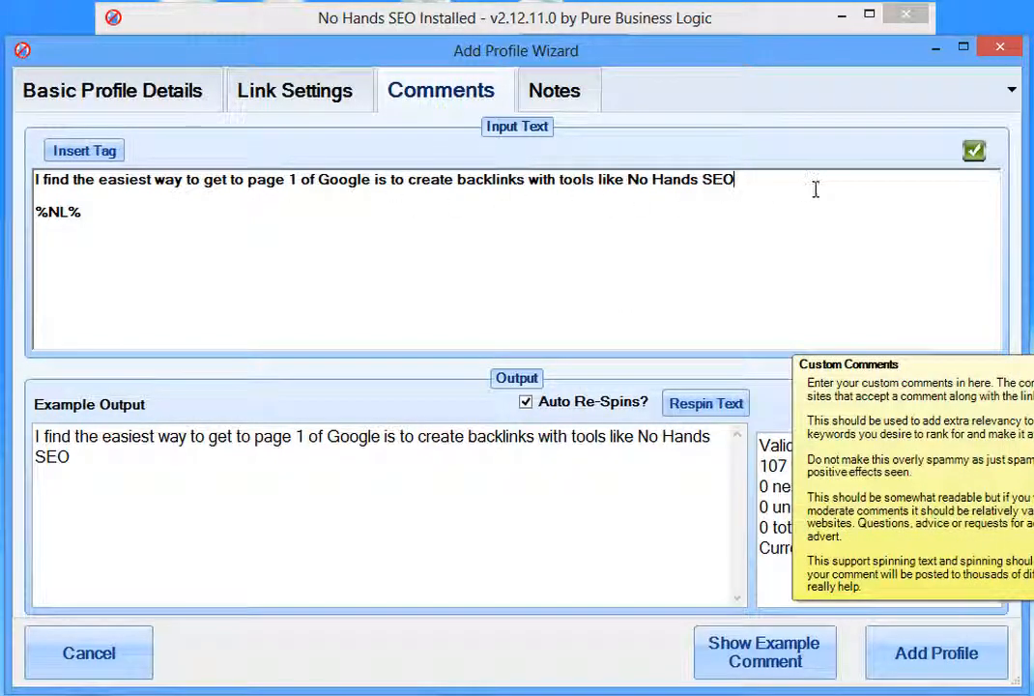
pyautogui.write('.')
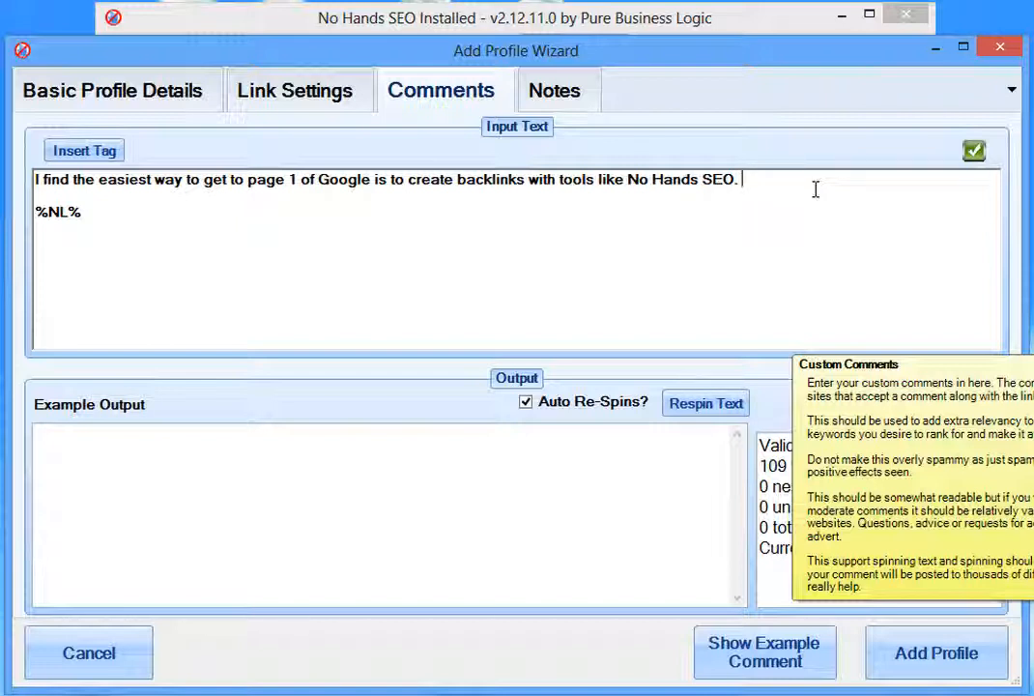
# Step: Add the second sentence "SEO is the act of improving search engine rankings" to the same comment line
pyautogui.write('SEO i')
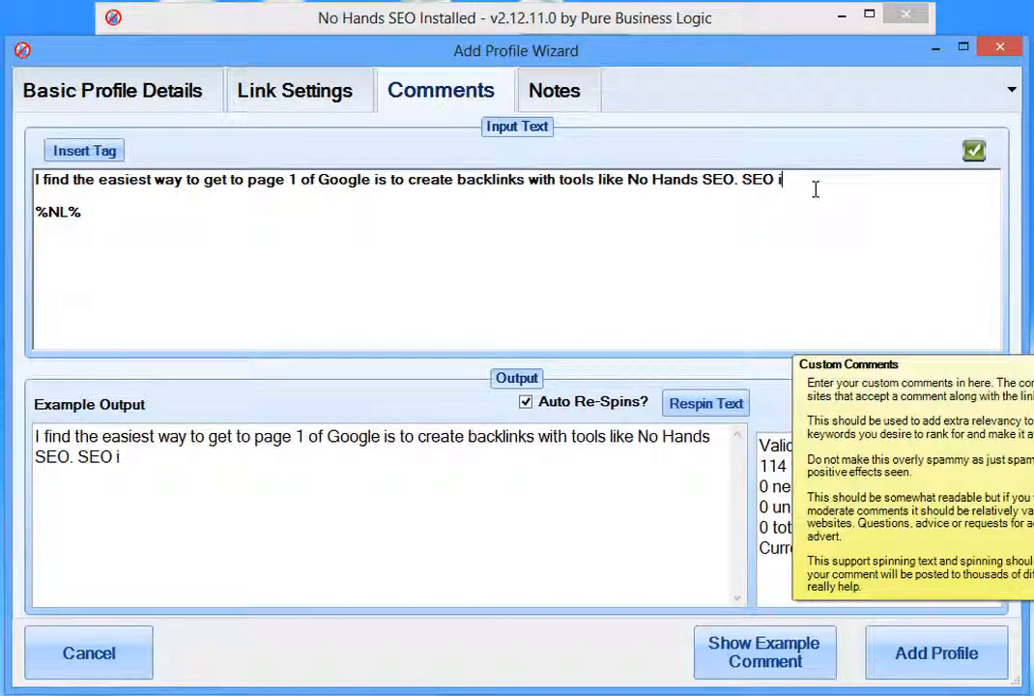
pyautogui.write('s the act of')
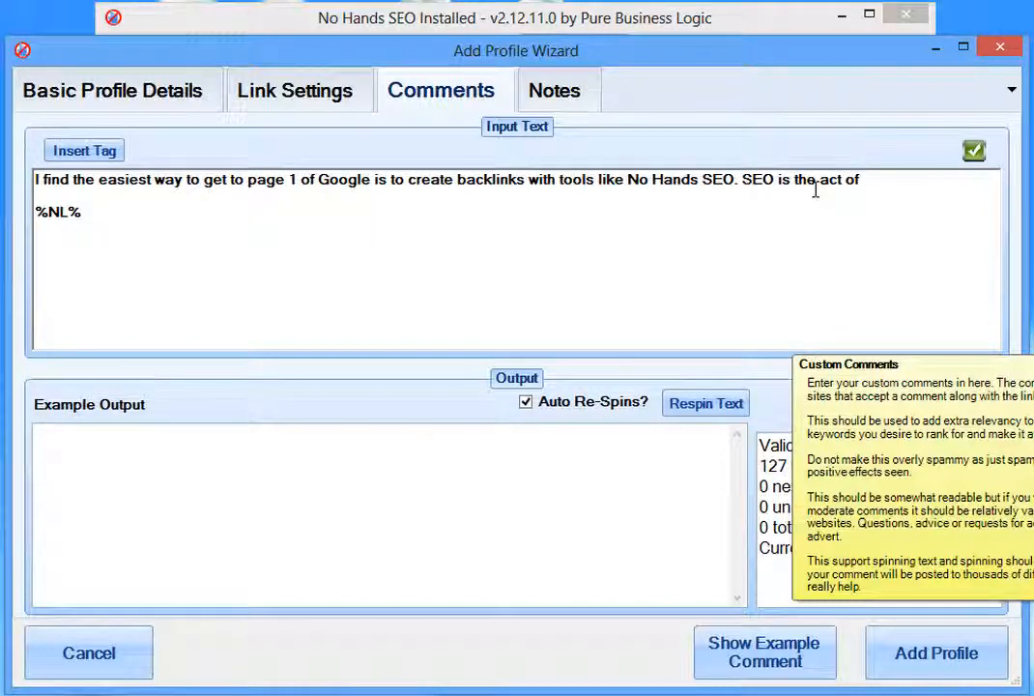
pyautogui.write(' improving se')
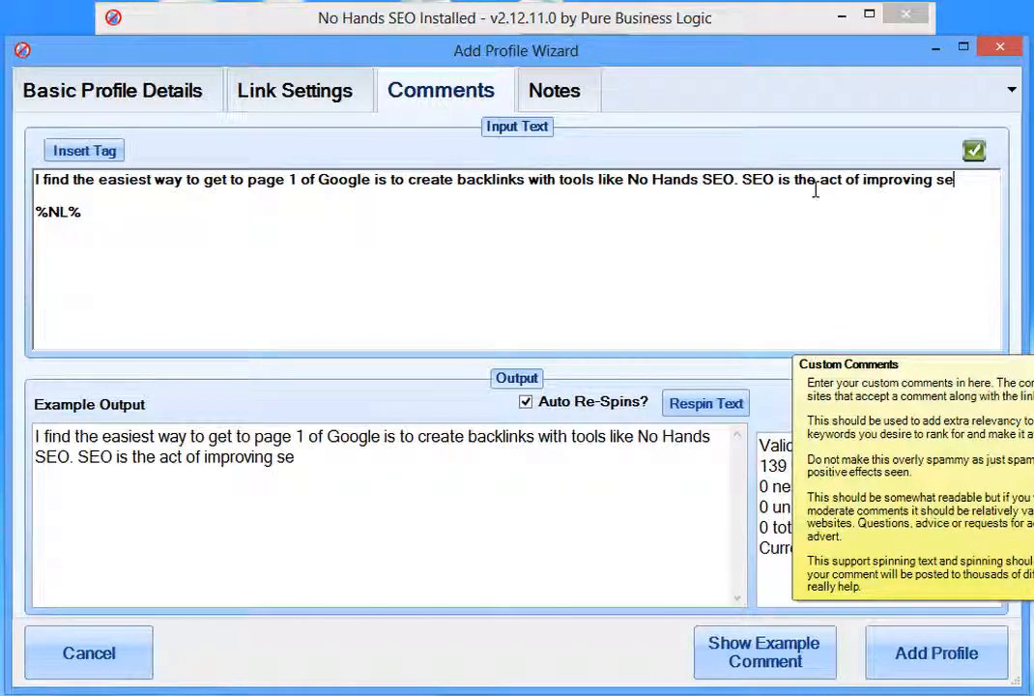
pyautogui.write('arch engine rankings')
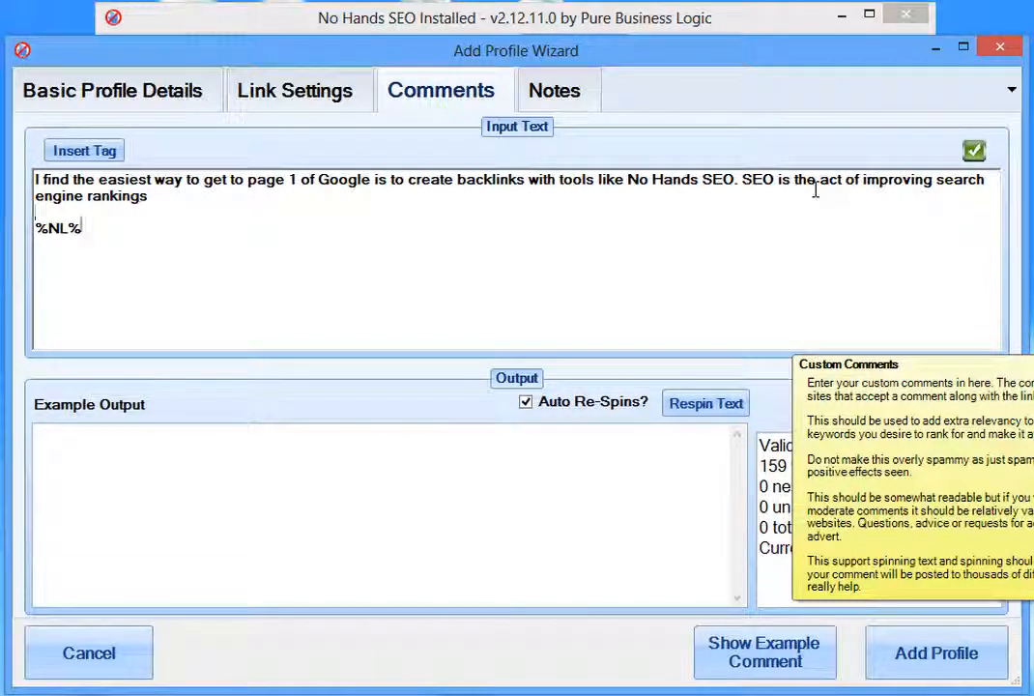
# Step: Delete the leftover %NL% tag and the empty lines below the comment
pyautogui.press('BackSpace')
pyautogui.press('BackSpace')
pyautogui.press('BackSpace')
pyautogui.press('BackSpace')
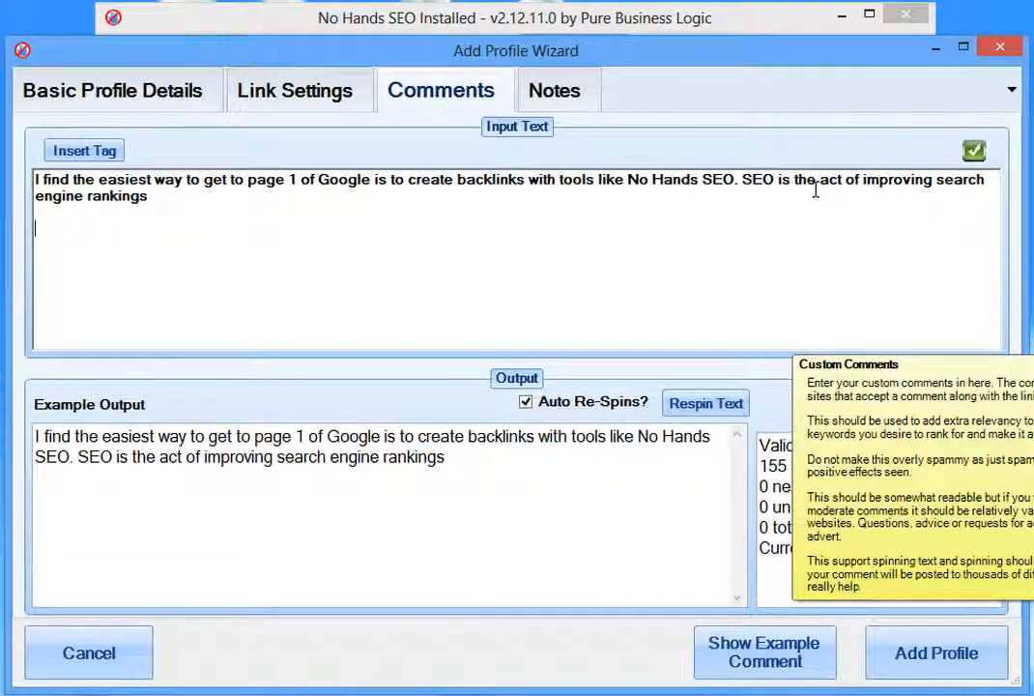
pyautogui.press('BackSpace')
pyautogui.press('BackSpace')
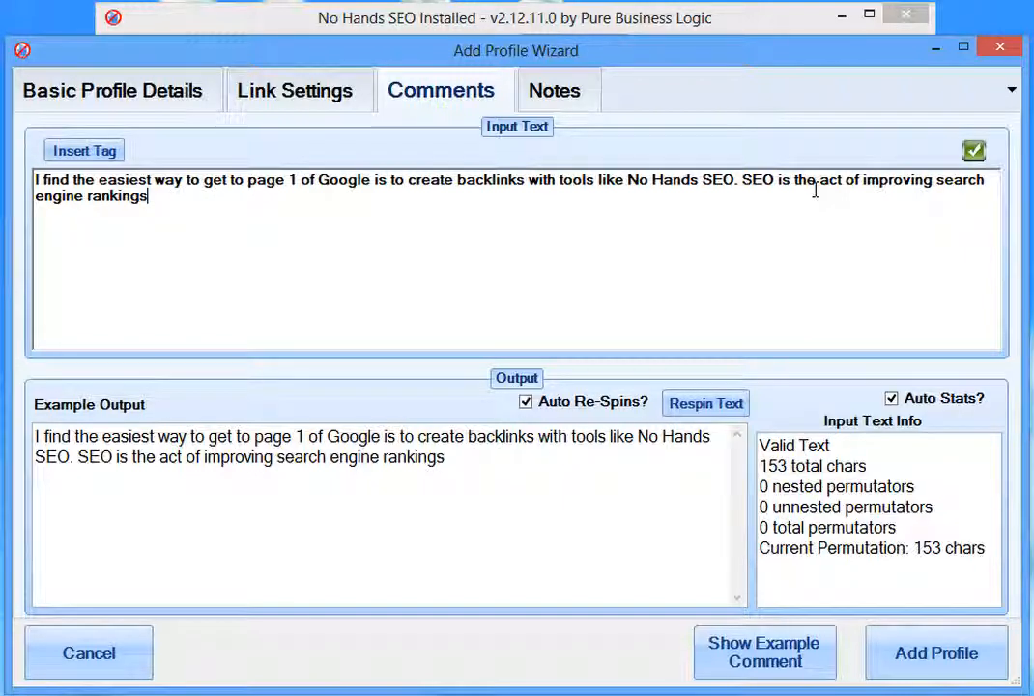
# Step: Replace the space between the comment's two sentences with the New Line tag, %NL%
pyautogui.click(740, 181)
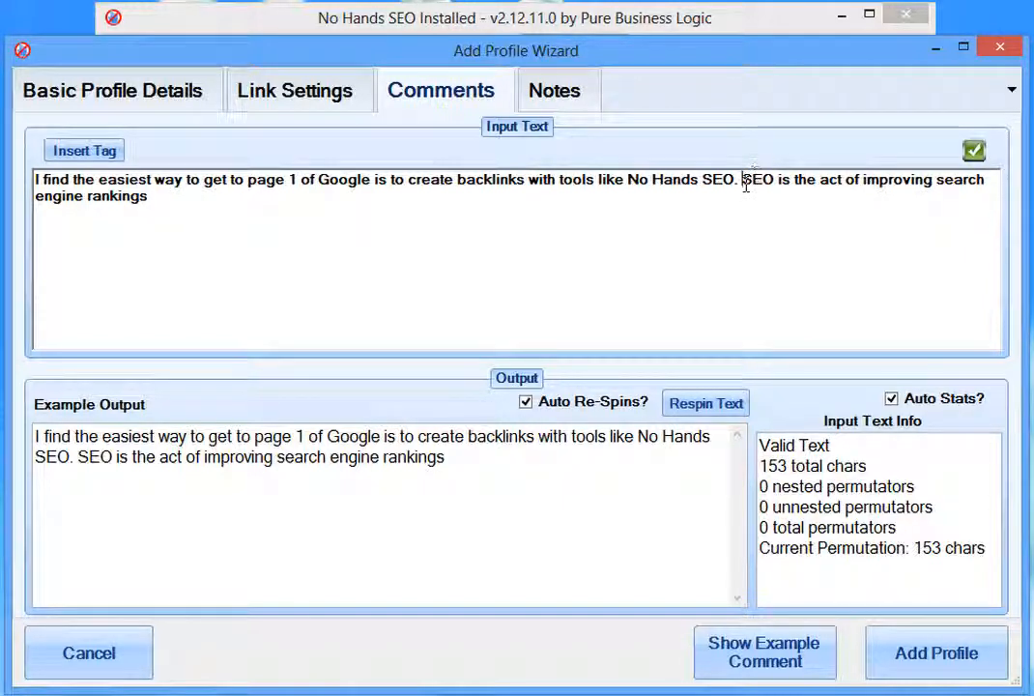
pyautogui.press('BackSpace')
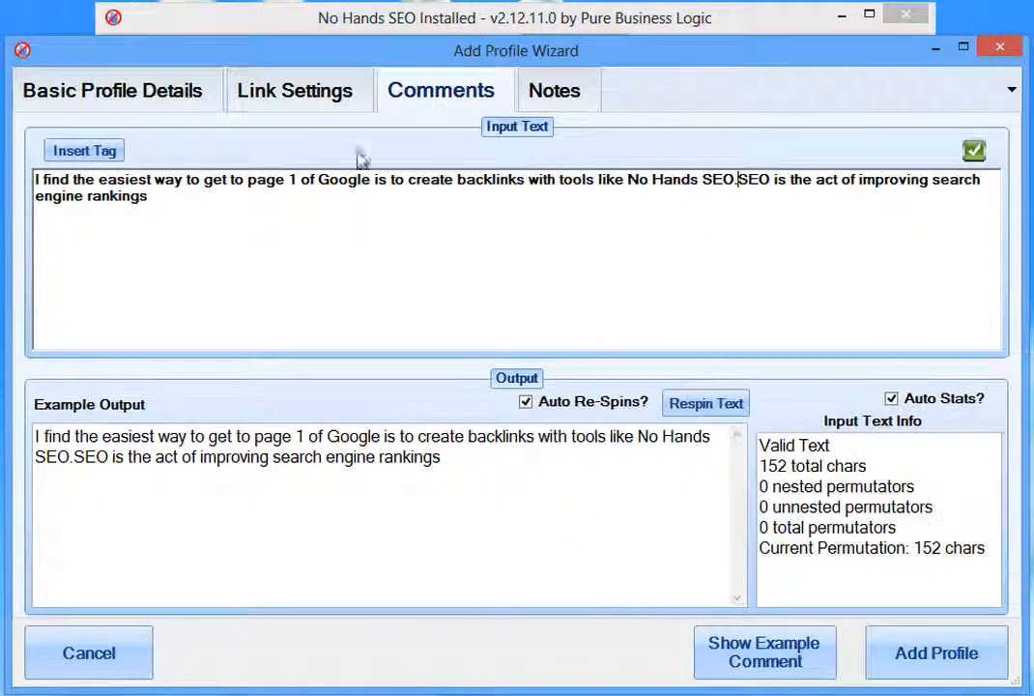
pyautogui.click(82, 156)
pyautogui.click(145, 160)
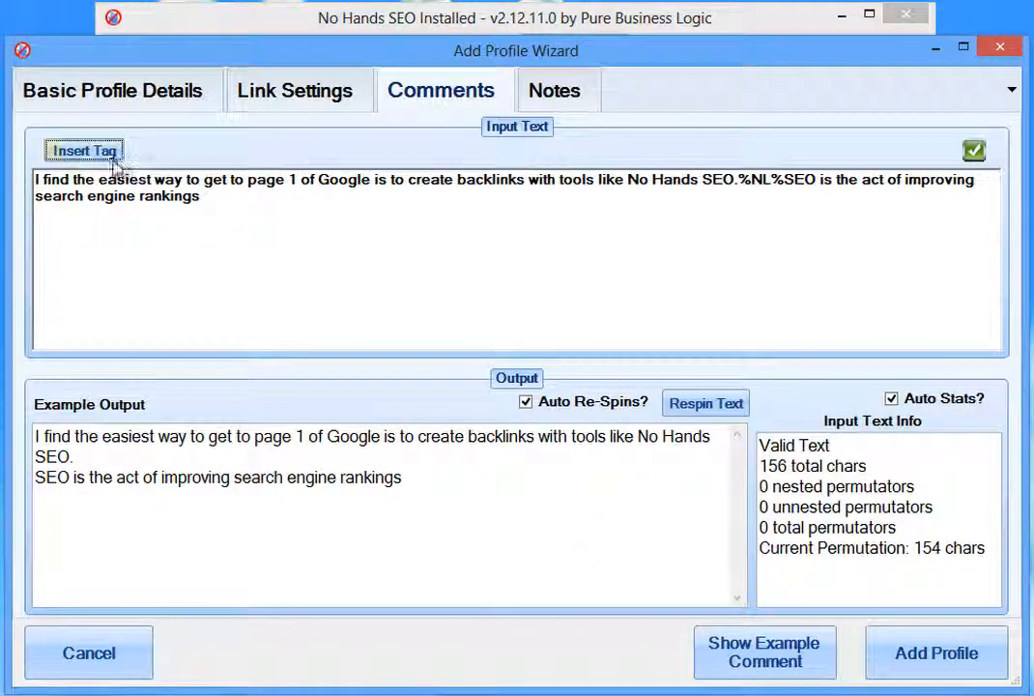
pyautogui.click(104, 155)
pyautogui.click(145, 161)
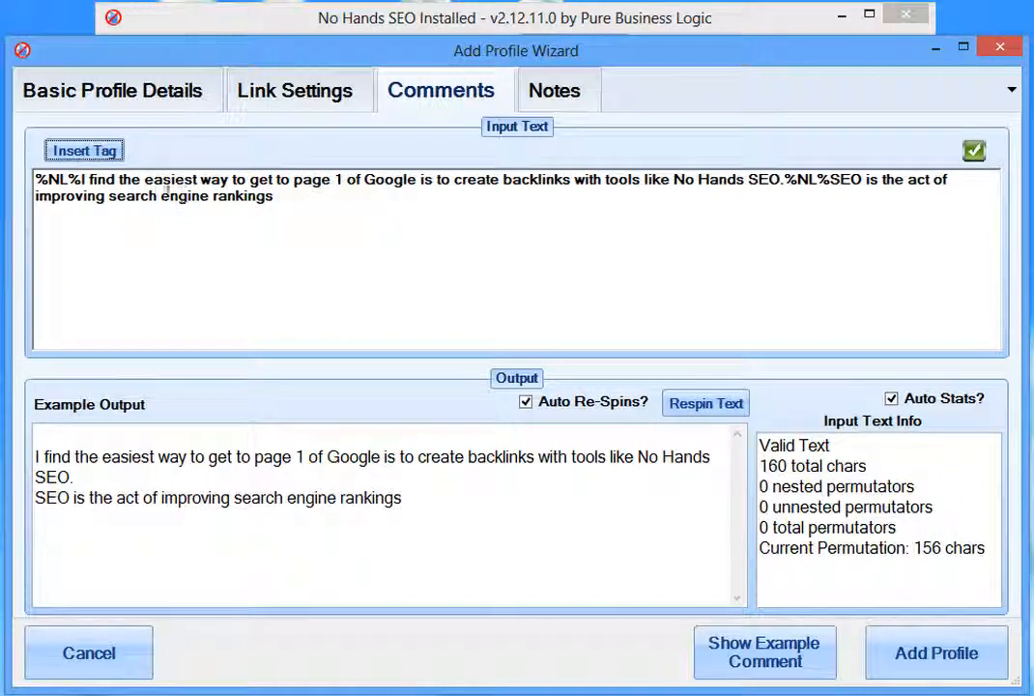
pyautogui.press('BackSpace')
pyautogui.press('BackSpace')
pyautogui.press('BackSpace')
pyautogui.press('BackSpace')
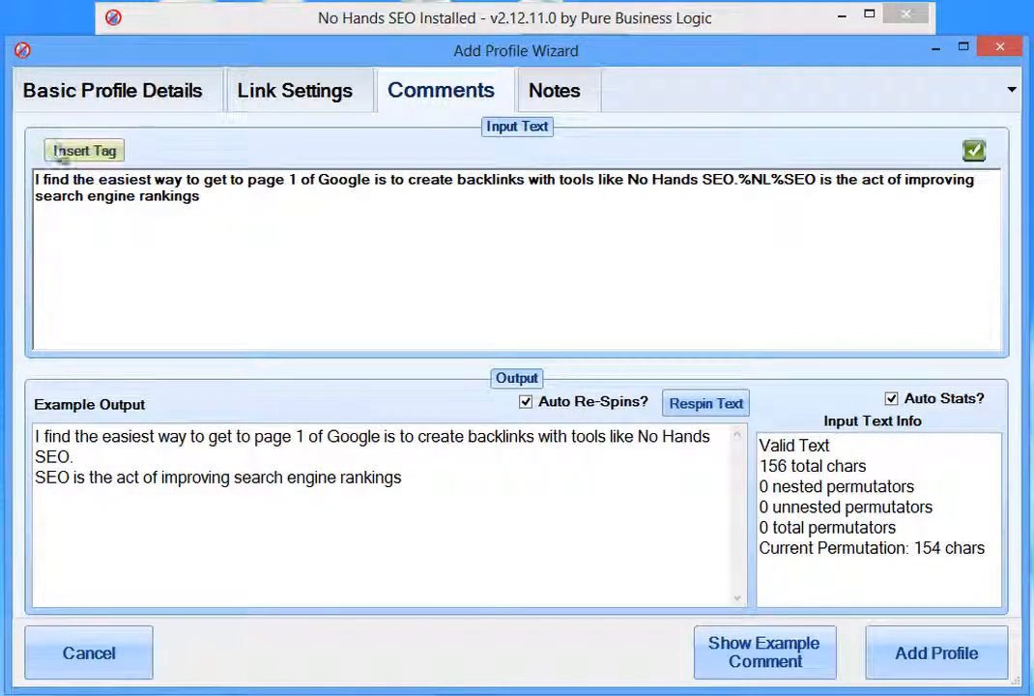
# Step: Insert a second New Line tag between the two sentences and check the paragraph spacing in the example output
pyautogui.click(101, 153)
pyautogui.click(113, 162)
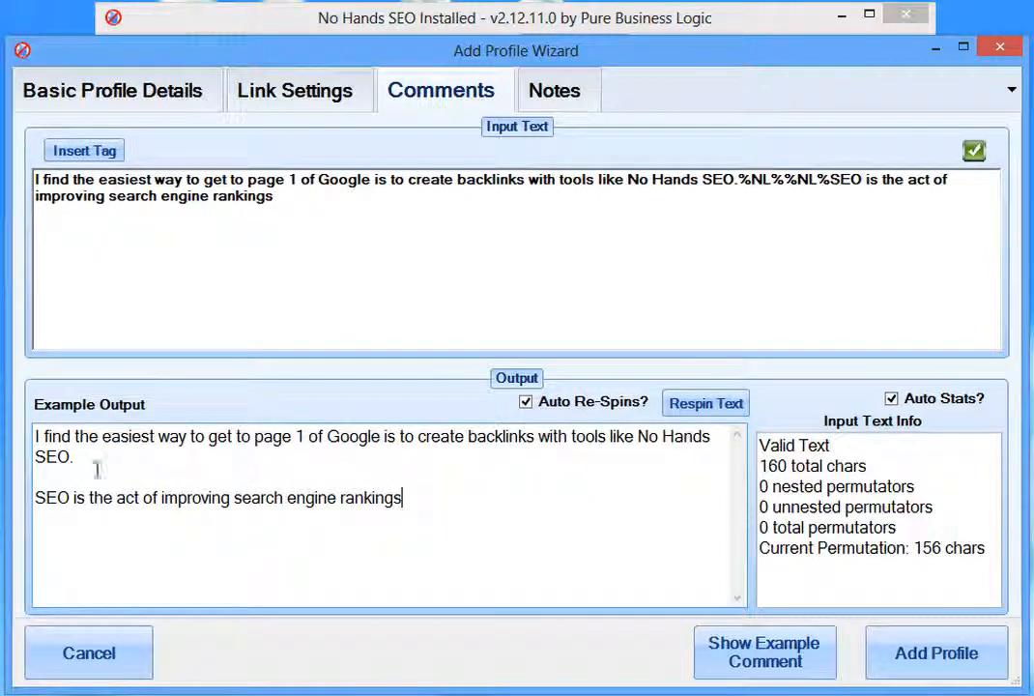
pyautogui.moveTo(35, 437); pyautogui.dragTo(103, 473)
pyautogui.click(492, 536)
pyautogui.click(309, 197)
pyautogui.write(',mn.,mn.')
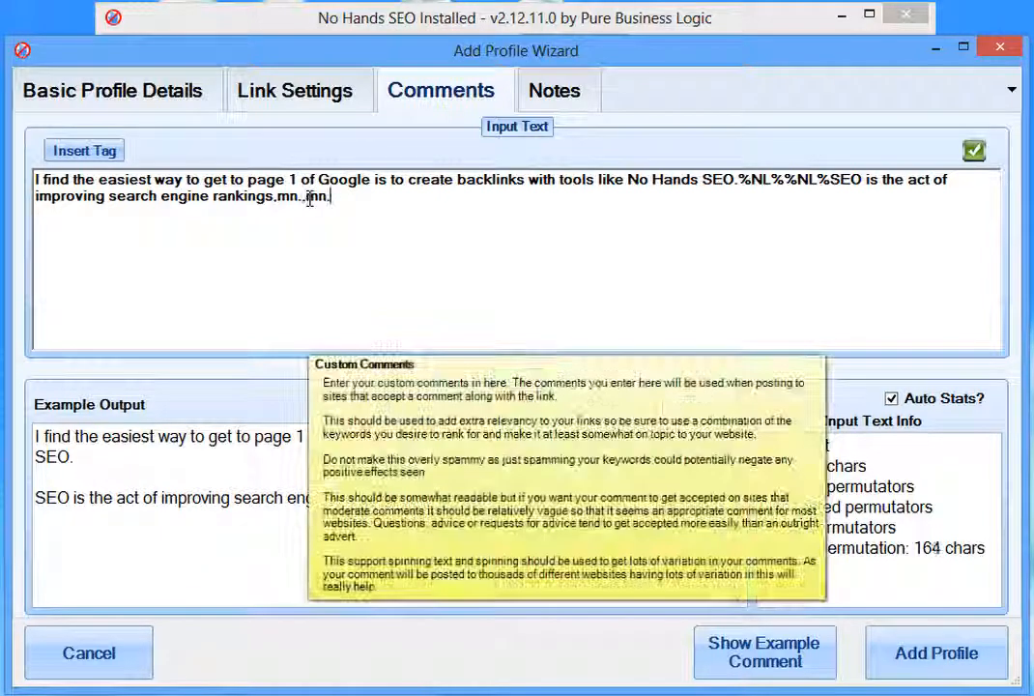
pyautogui.write(',mn.hljhlk')
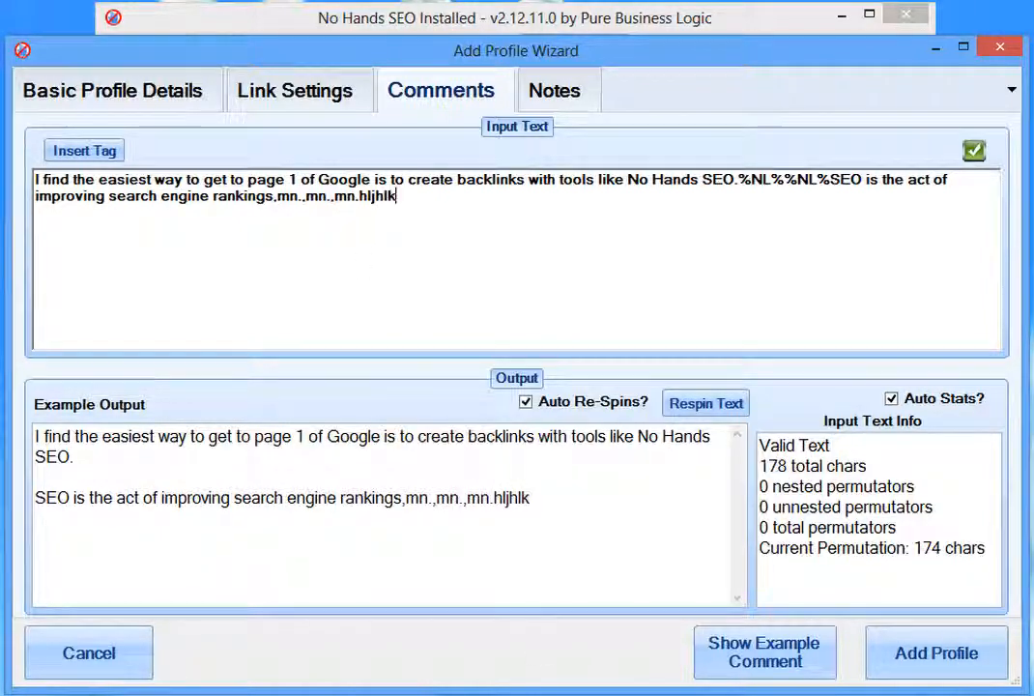
pyautogui.press('BackSpace')
pyautogui.press('BackSpace')
pyautogui.press('BackSpace')
pyautogui.press('BackSpace')
pyautogui.press('BackSpace')
pyautogui.press('BackSpace')
pyautogui.press('BackSpace')
pyautogui.press('BackSpace')
pyautogui.press('BackSpace')
pyautogui.press('BackSpace')
pyautogui.press('BackSpace')
pyautogui.press('BackSpace')
pyautogui.press('BackSpace')
pyautogui.press('BackSpace')
pyautogui.press('BackSpace')
pyautogui.press('BackSpace')
pyautogui.press('BackSpace')
pyautogui.press('BackSpace')
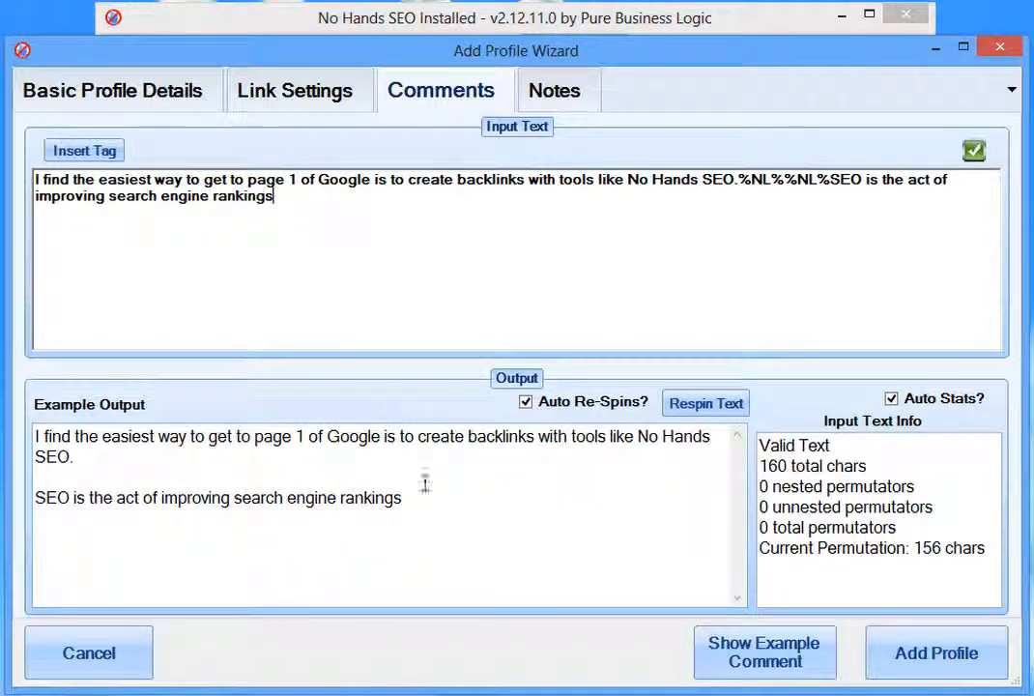
# Step: Highlight both paragraphs of the example output to review them as one comment
pyautogui.click(430, 495)
pyautogui.moveTo(430, 495); pyautogui.dragTo(40, 432)
pyautogui.click(216, 436)
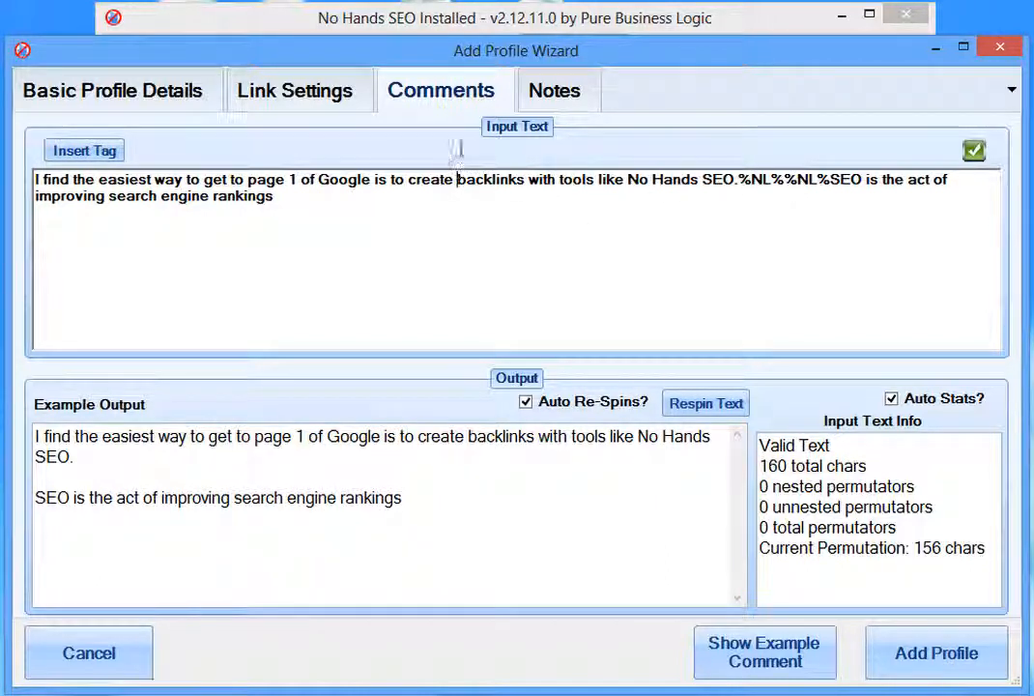
# Step: Try a New Line tag before "backlinks" in the first sentence and remove it again
pyautogui.click(105, 153)
pyautogui.click(153, 164)
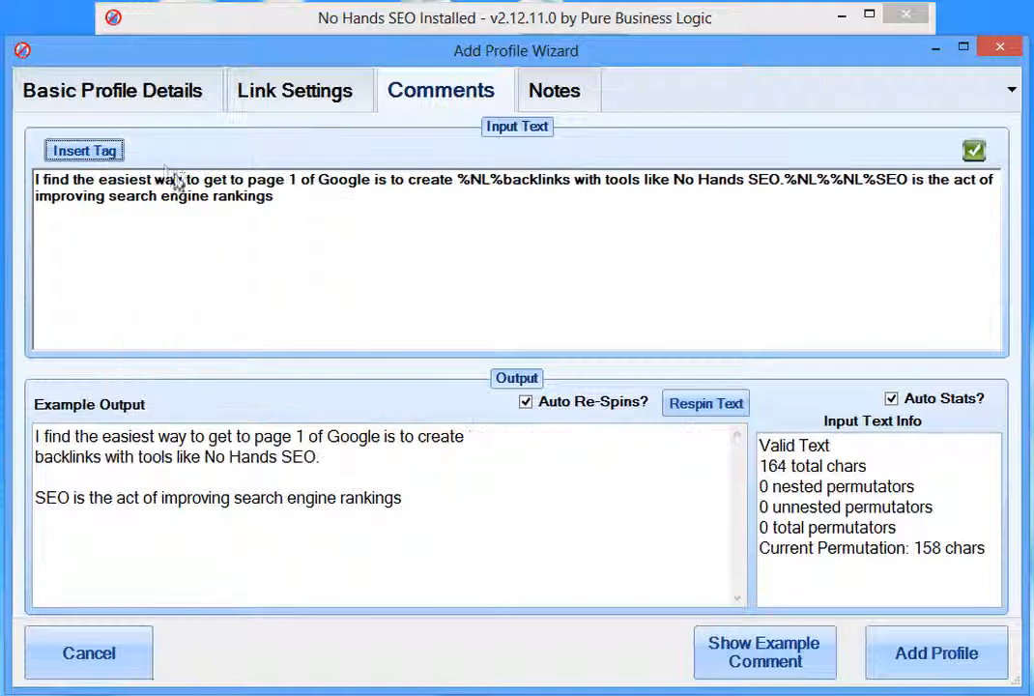
pyautogui.click(489, 179)
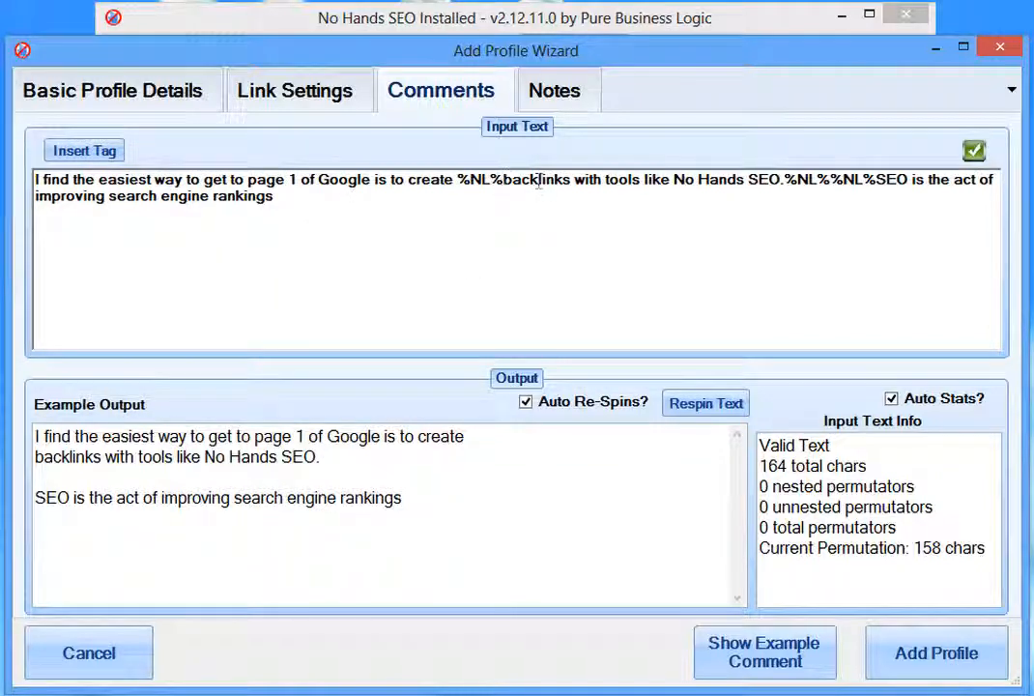
pyautogui.press('BackSpace')
pyautogui.press('BackSpace')
pyautogui.press('BackSpace')
pyautogui.press('BackSpace')
pyautogui.press('BackSpace')
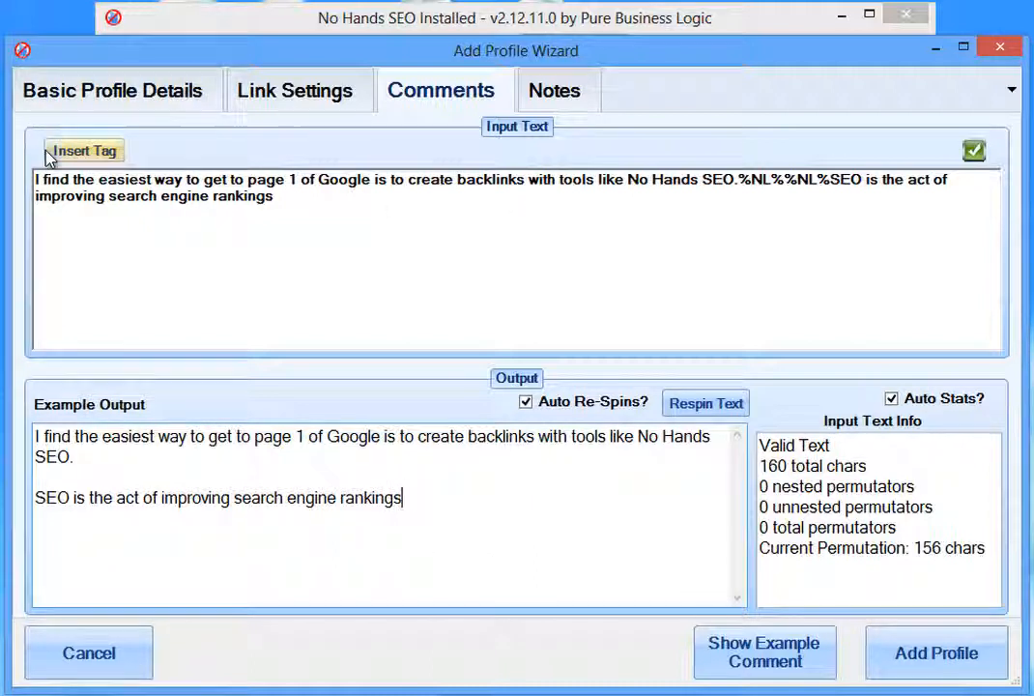
# Step: Try the Name tag, %NAME%, directly after "rankings" at the end of the comment and remove it again
pyautogui.click(334, 200)
pyautogui.click(110, 153)
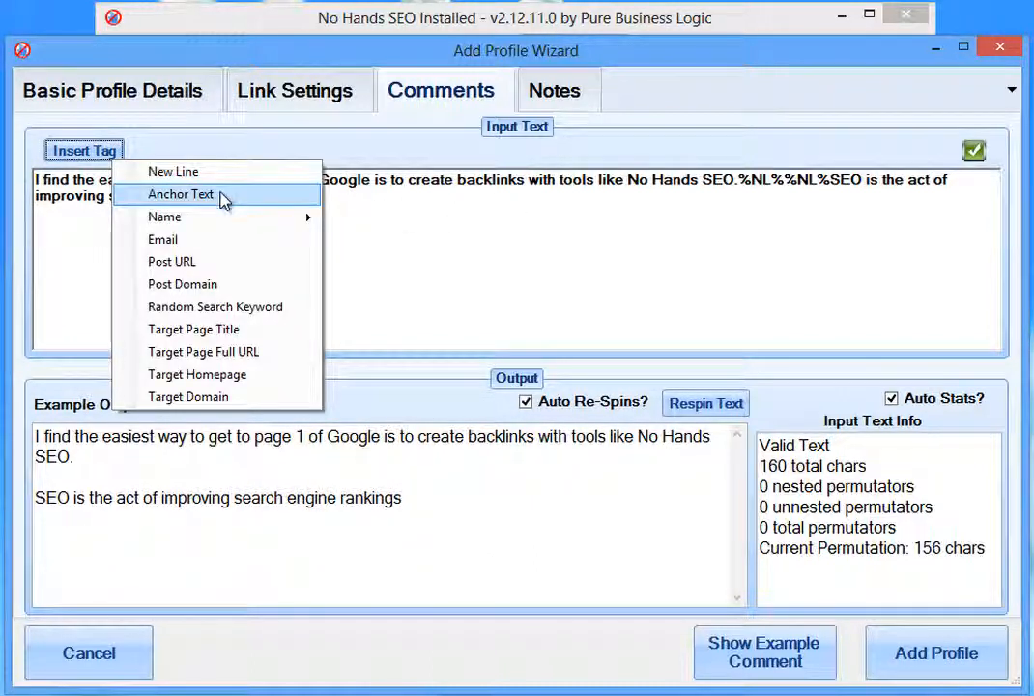
pyautogui.moveTo(221, 221)
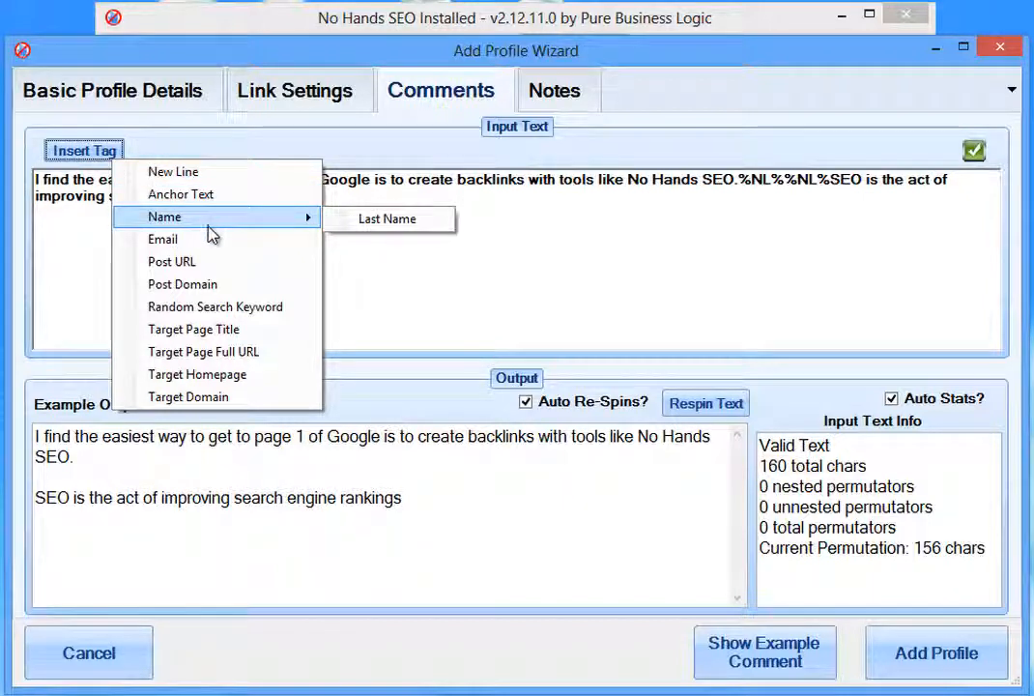
pyautogui.click(192, 221)
pyautogui.click(369, 193)
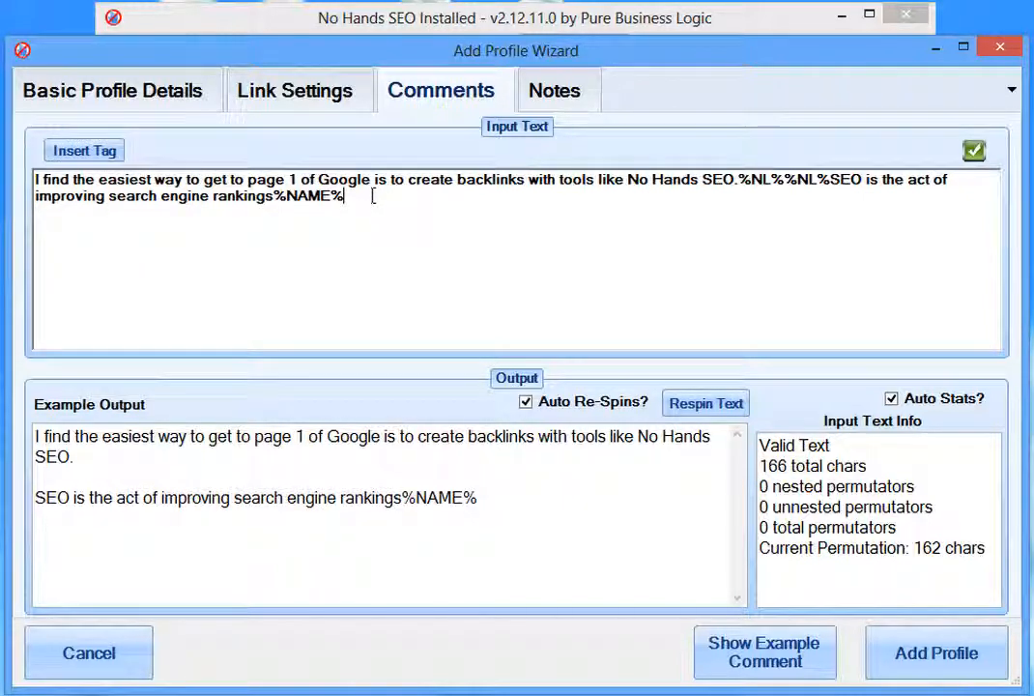
pyautogui.moveTo(367, 194); pyautogui.dragTo(277, 196)
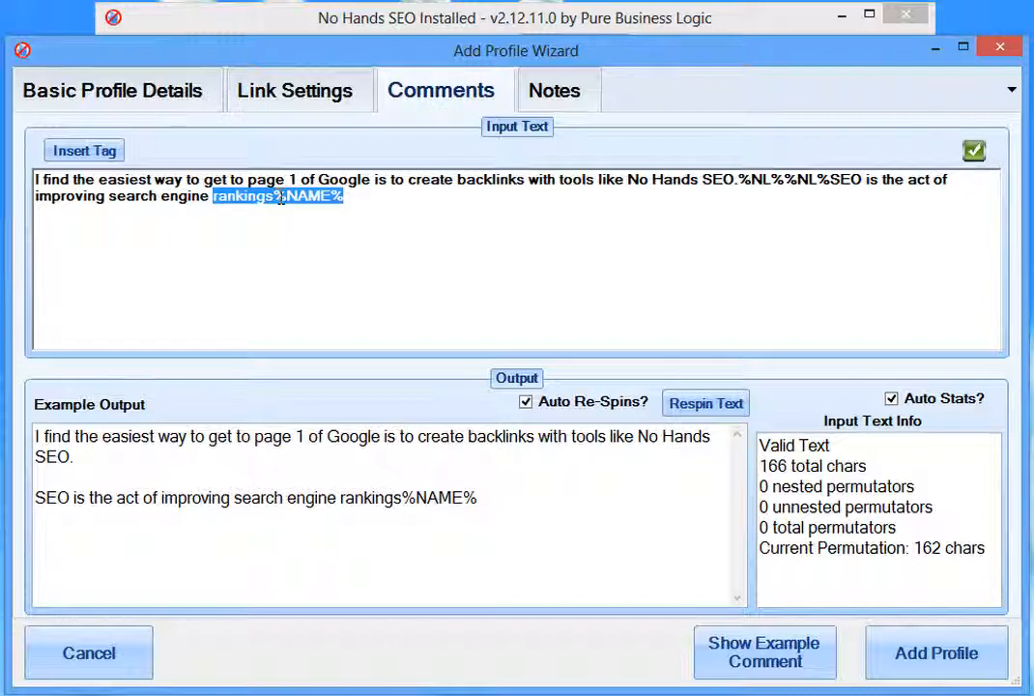
pyautogui.press('End')
pyautogui.press('BackSpace')
pyautogui.press('BackSpace')
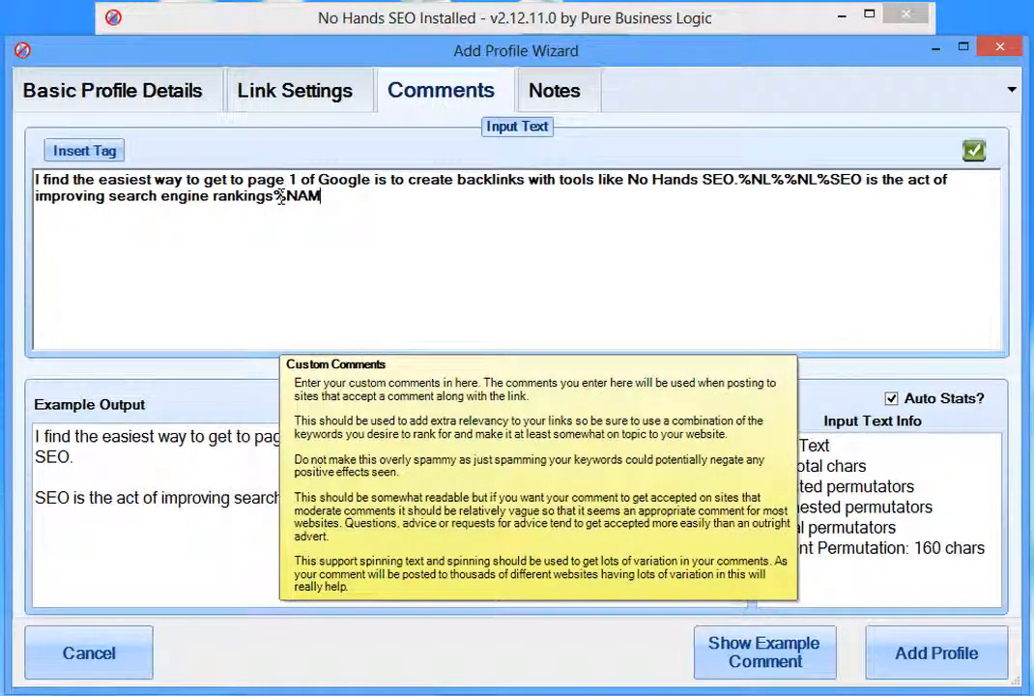
pyautogui.press('BackSpace')
pyautogui.press('BackSpace')
pyautogui.press('BackSpace')
pyautogui.press('BackSpace')
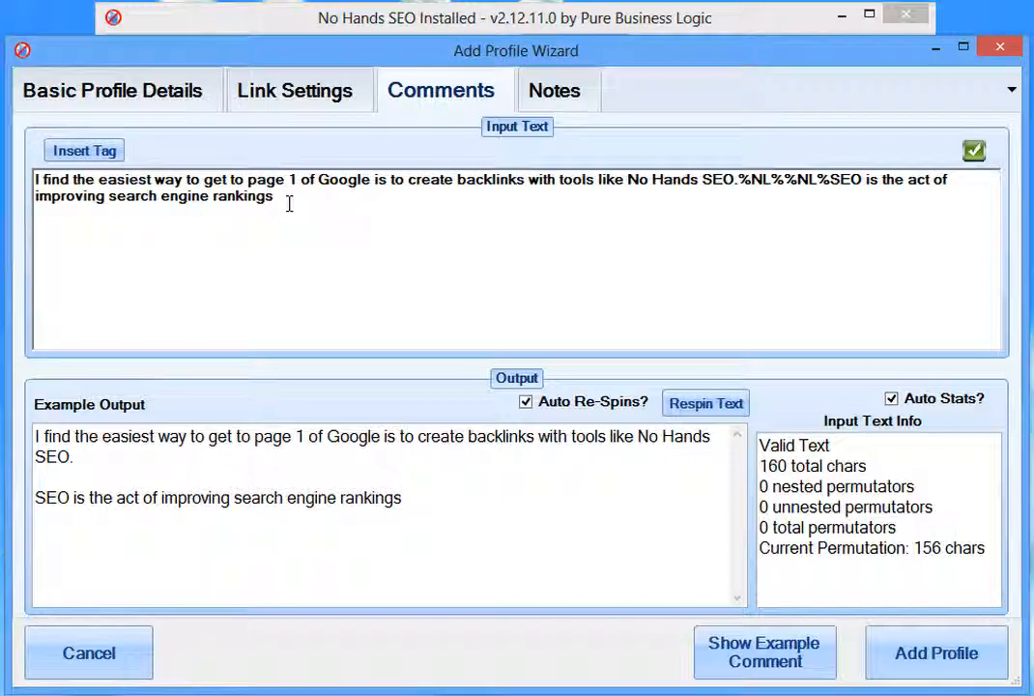
# Step: End the comment's second sentence with a full stop and append two %NL% tags followed by "Written by %NAME%"
pyautogui.write('.%NL%%NL%')
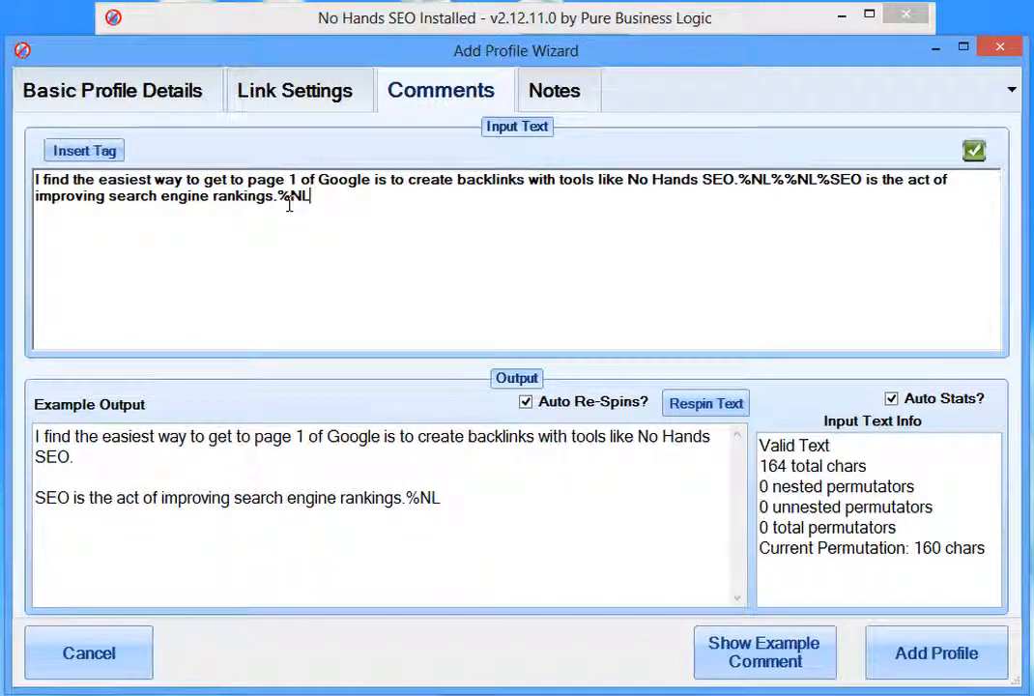
pyautogui.write(' Writ')
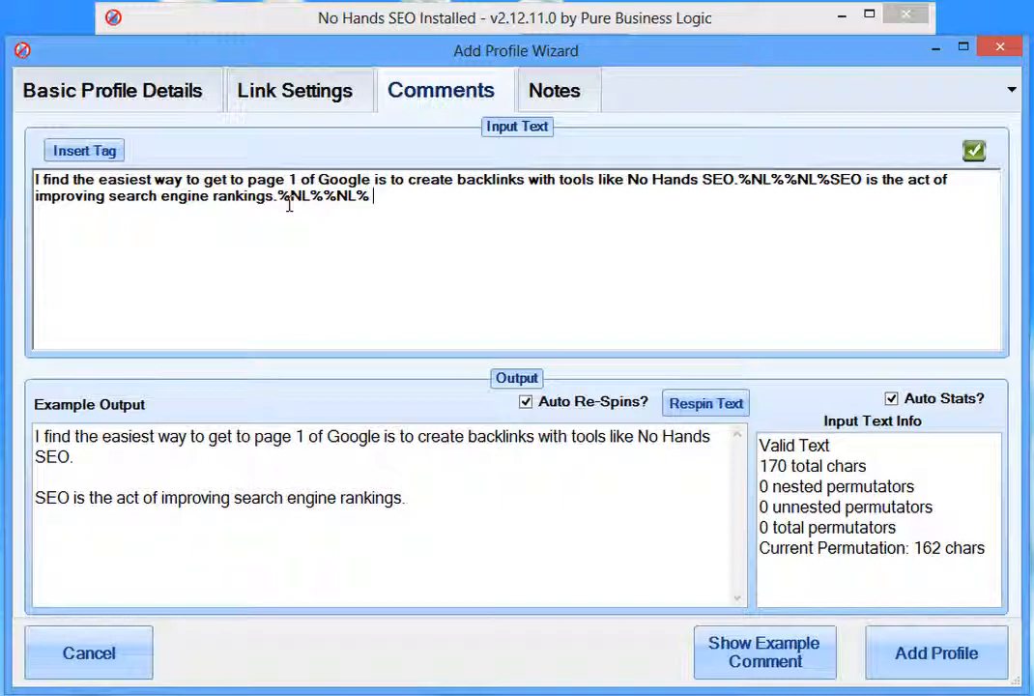
pyautogui.write('ten ')
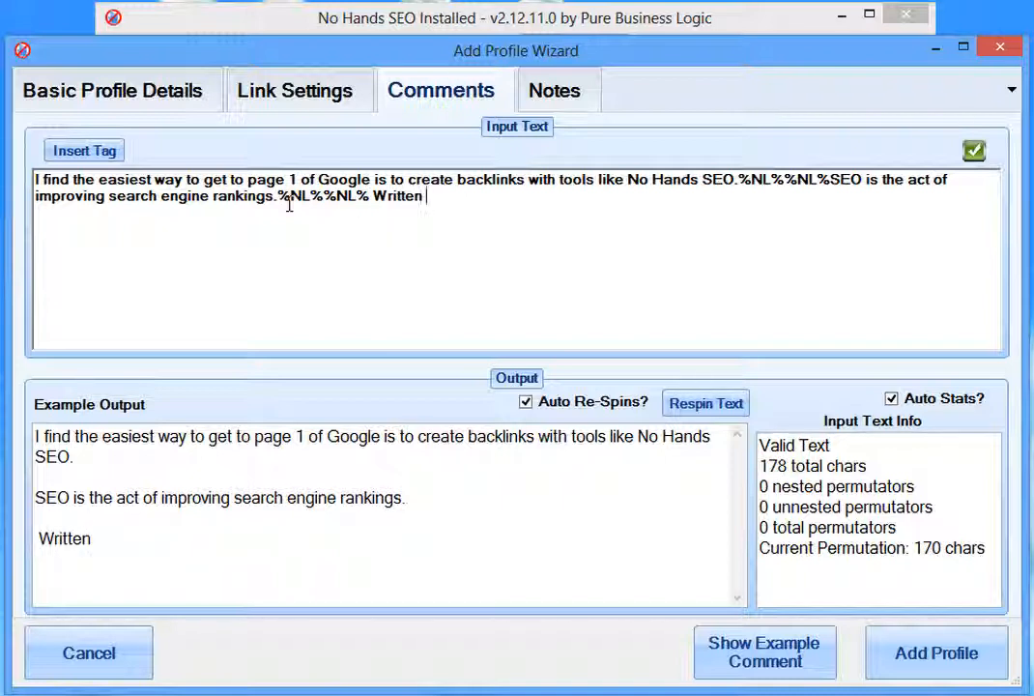
pyautogui.write('by %NA')
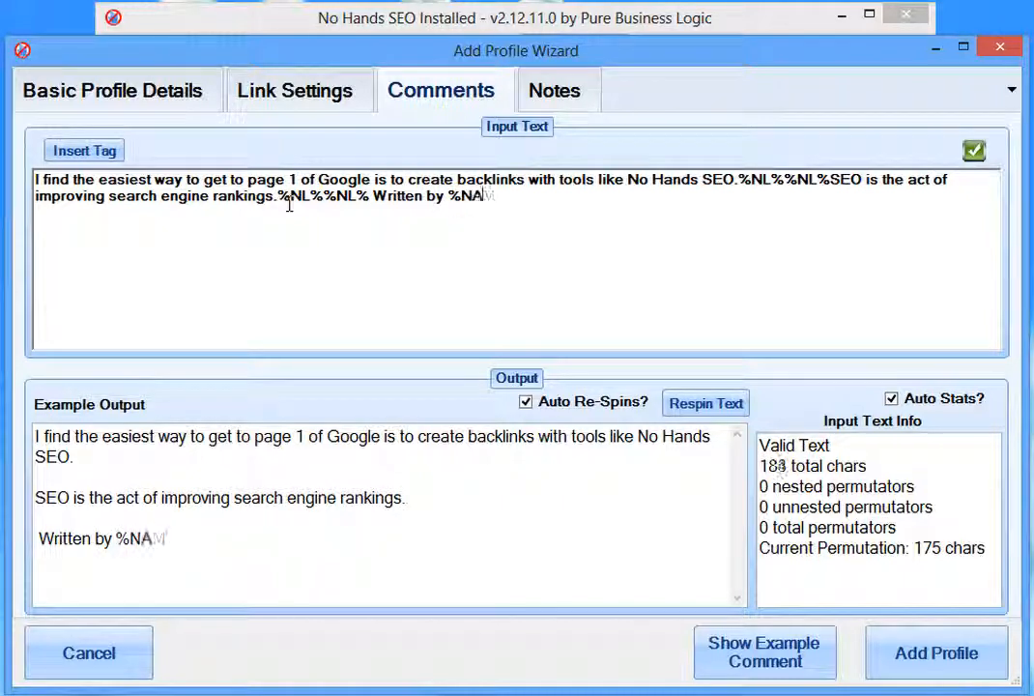
pyautogui.write('ME%')
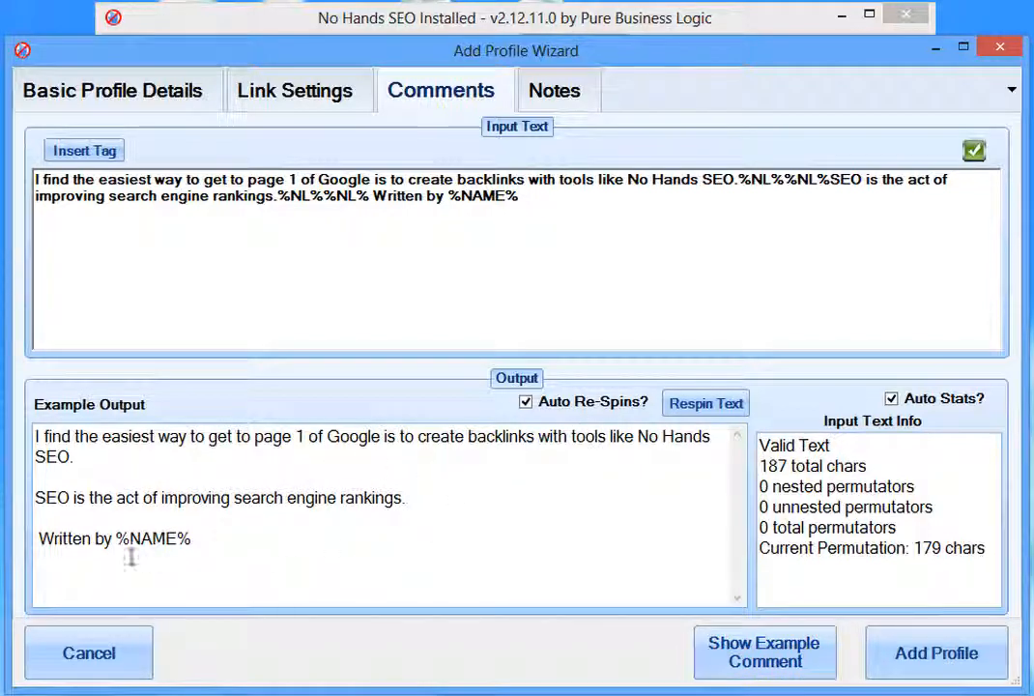
# Step: Preview the example comment, close it, and delete the two %NL% tags and "Written by %NAME%" after the second sentence
pyautogui.click(762, 670)
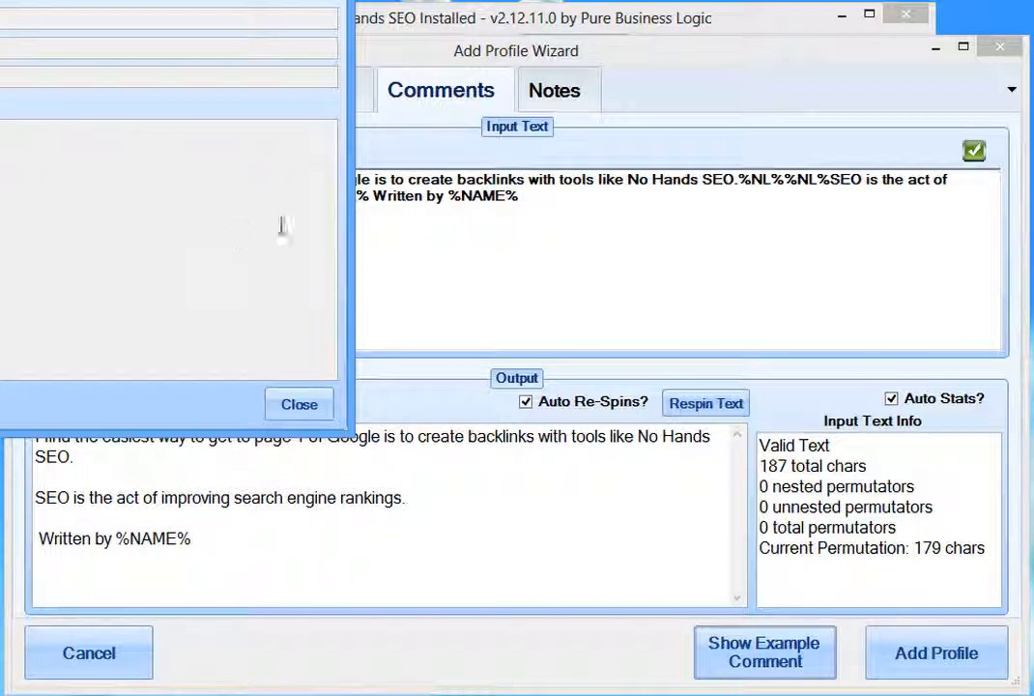
pyautogui.click(297, 405)
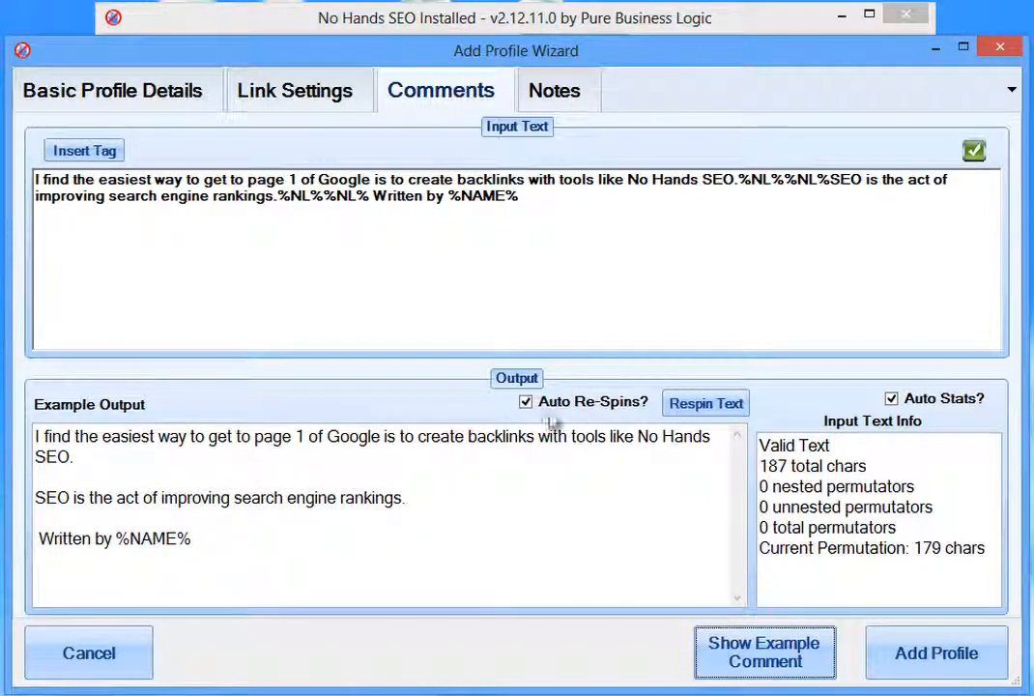
pyautogui.moveTo(519, 197); pyautogui.dragTo(281, 201)
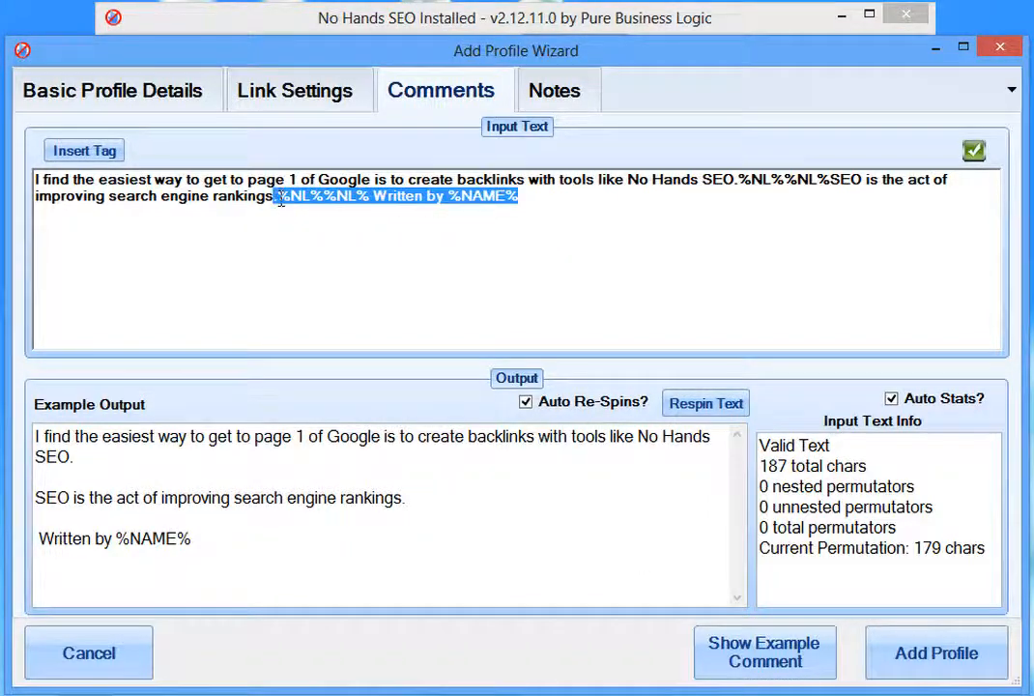
pyautogui.press('Delete')
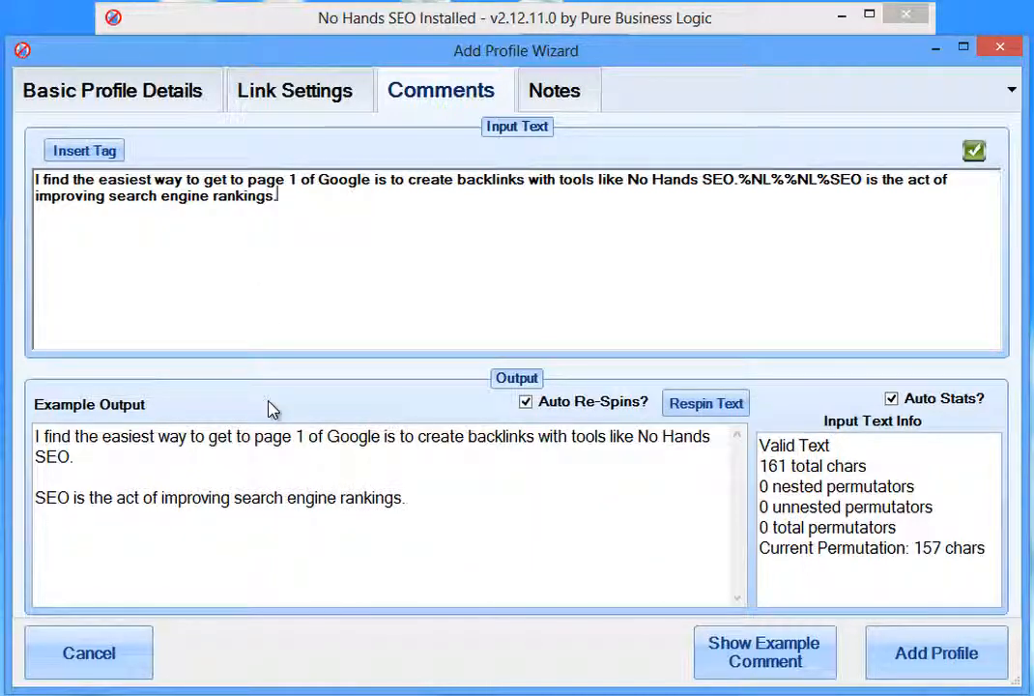
# Step: Try the Email tag, %EMAIL%, directly after "rankings." at the end of the comment and remove it again
pyautogui.click(114, 160)
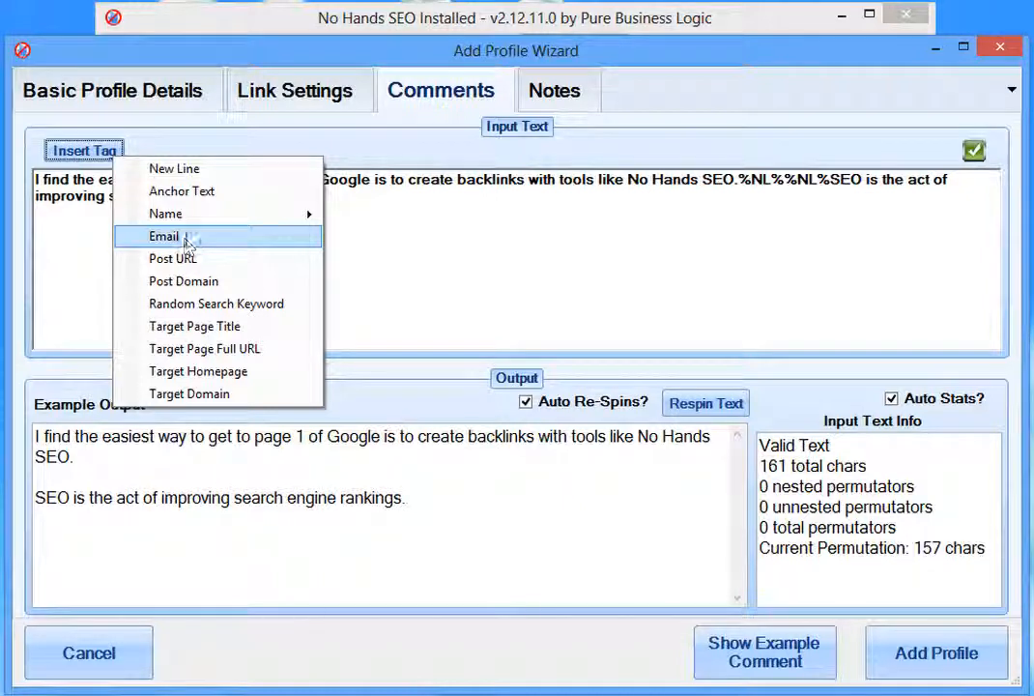
pyautogui.click(185, 237)
pyautogui.moveTo(355, 197); pyautogui.dragTo(298, 198)
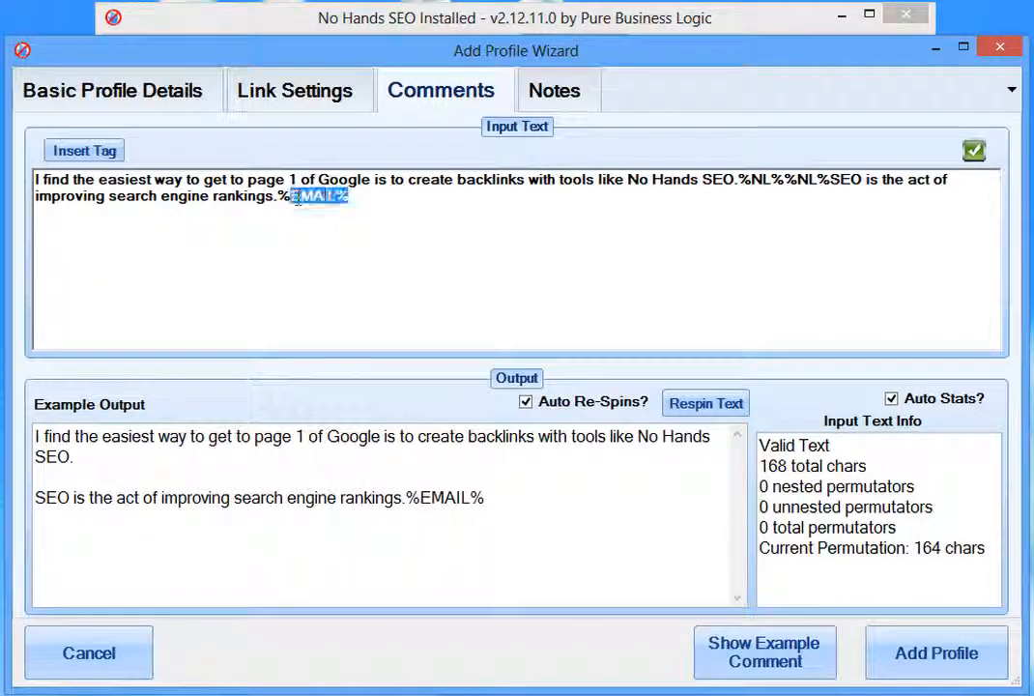
pyautogui.press('BackSpace')
pyautogui.press('BackSpace')
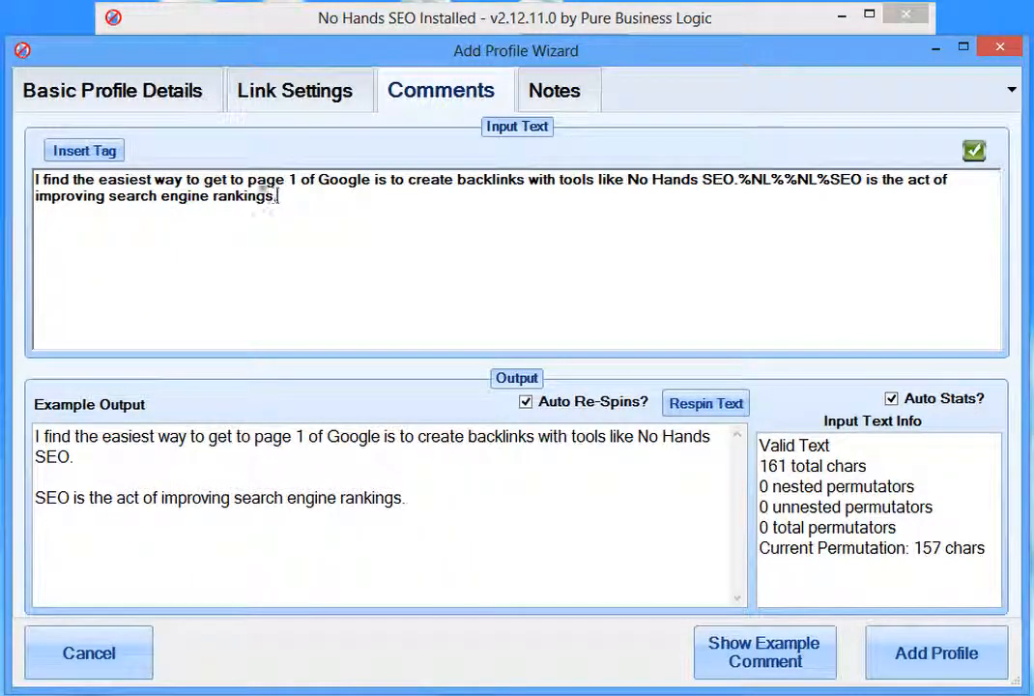
pyautogui.click(85, 153)
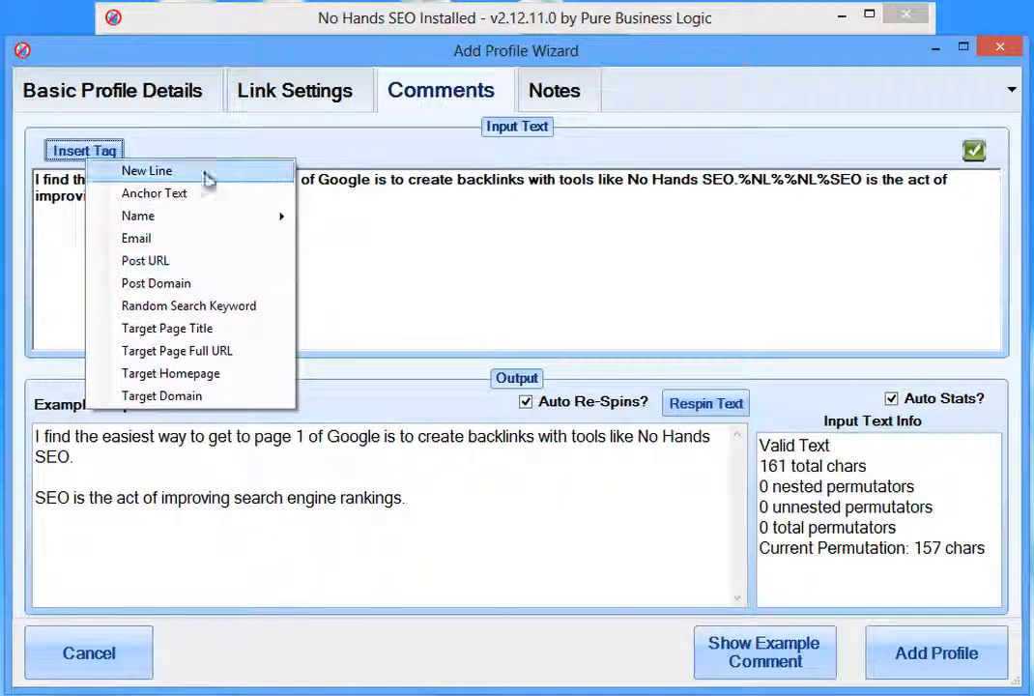
pyautogui.click(462, 179)
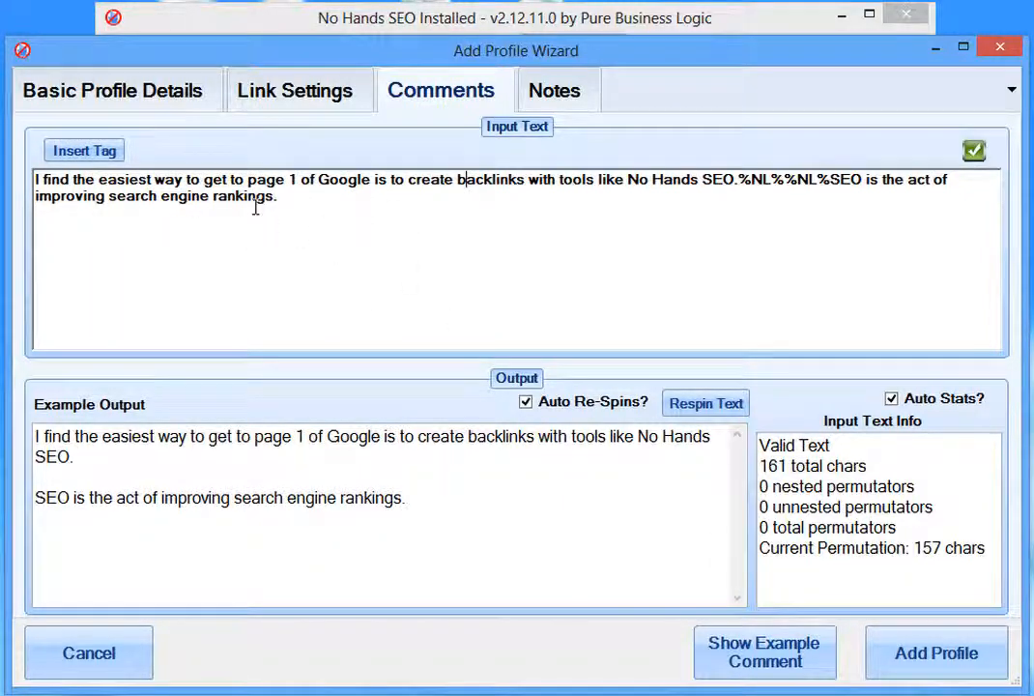
pyautogui.moveTo(314, 196)
pyautogui.click(321, 253)
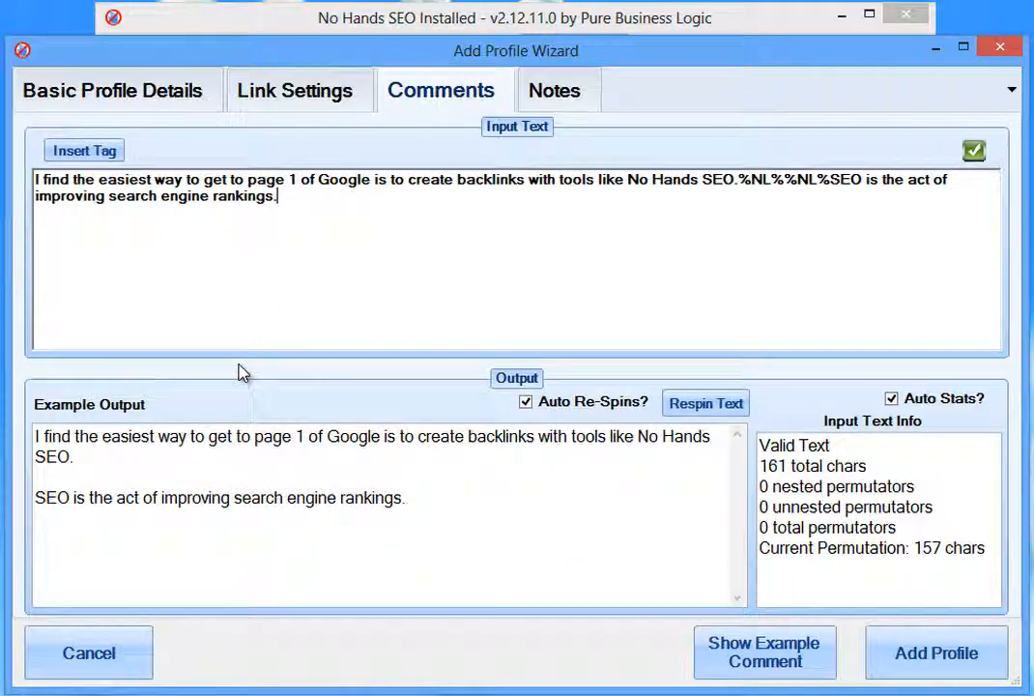